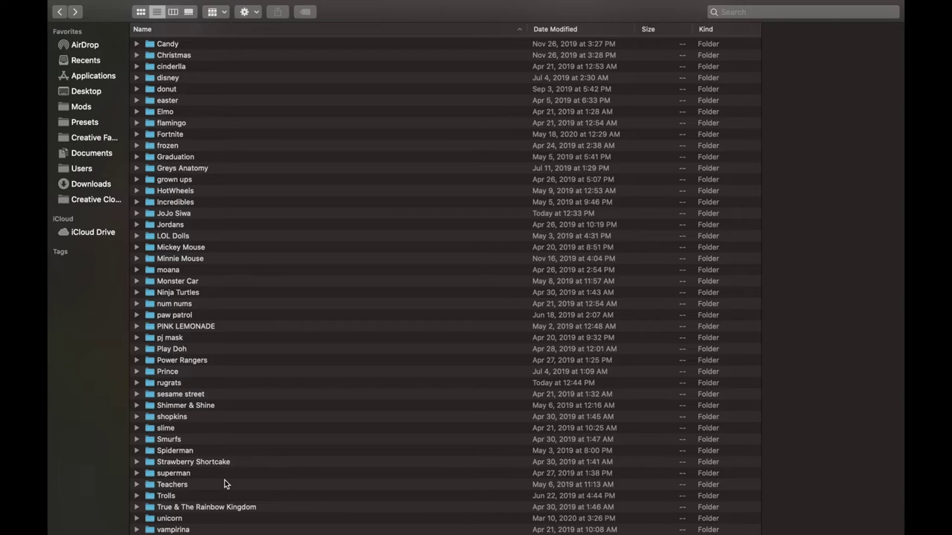
Open the rugrats folder from the list of party theme folders
scroll(224, 479, "down", 2)
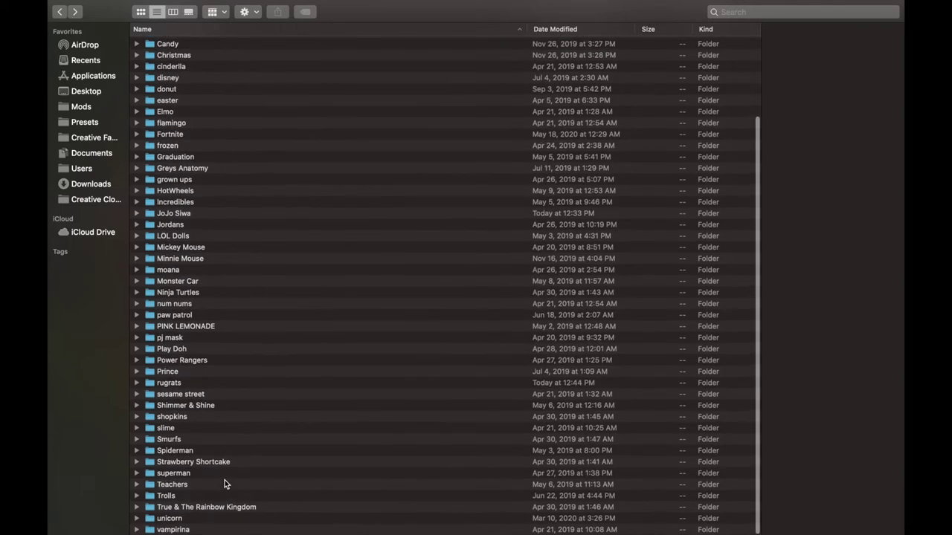
scroll(224, 479, "up", 5)
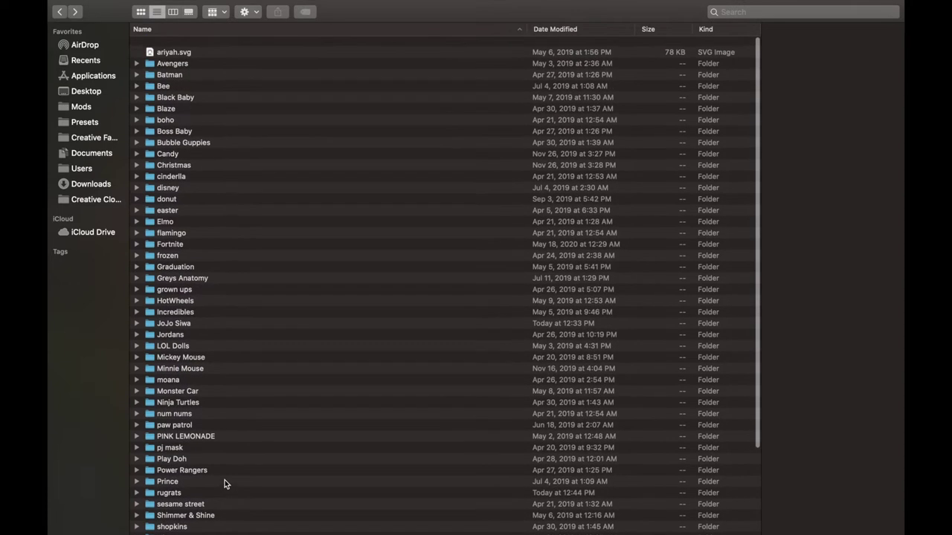
scroll(224, 480, "down", 5)
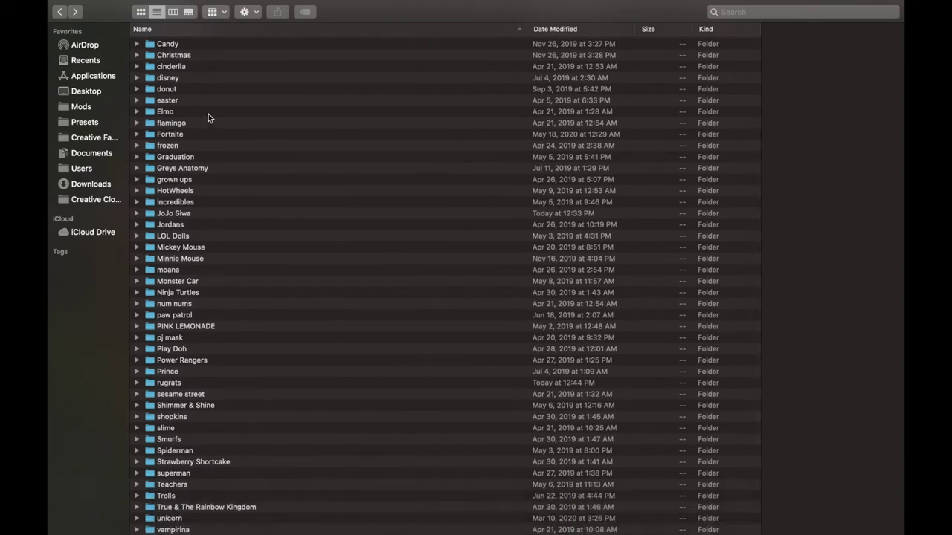
left_click(184, 386)
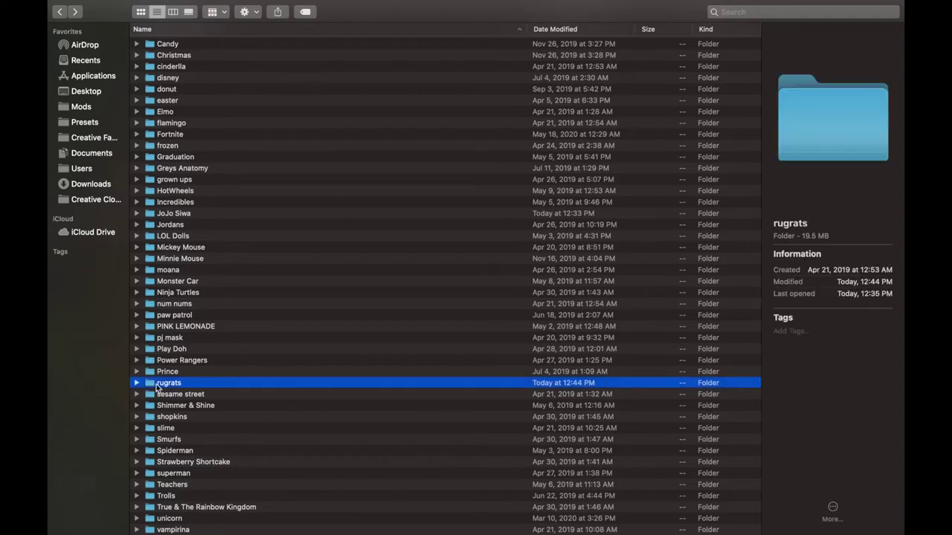
double_click(167, 386)
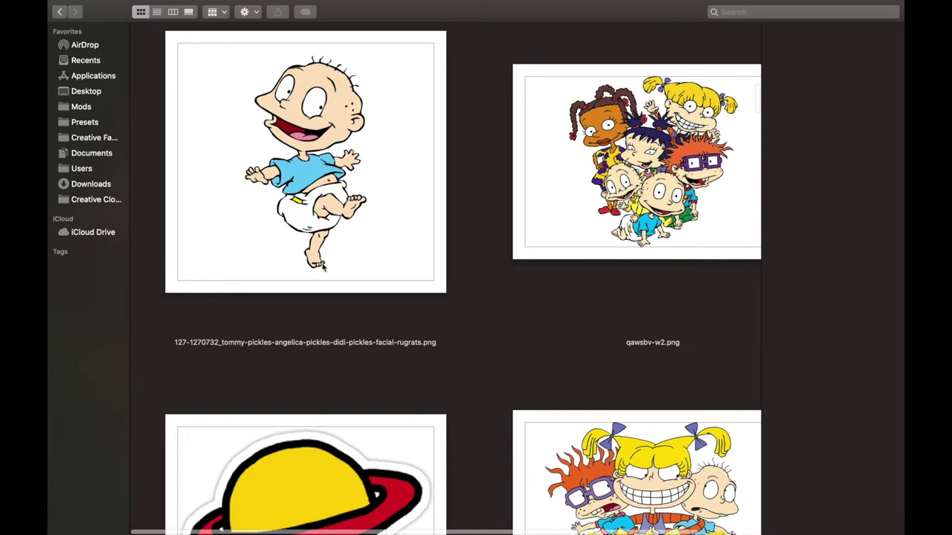
Preview the Tommy Pickles PNG at full size, close it and return to the rugrats image folder
double_click(242, 173)
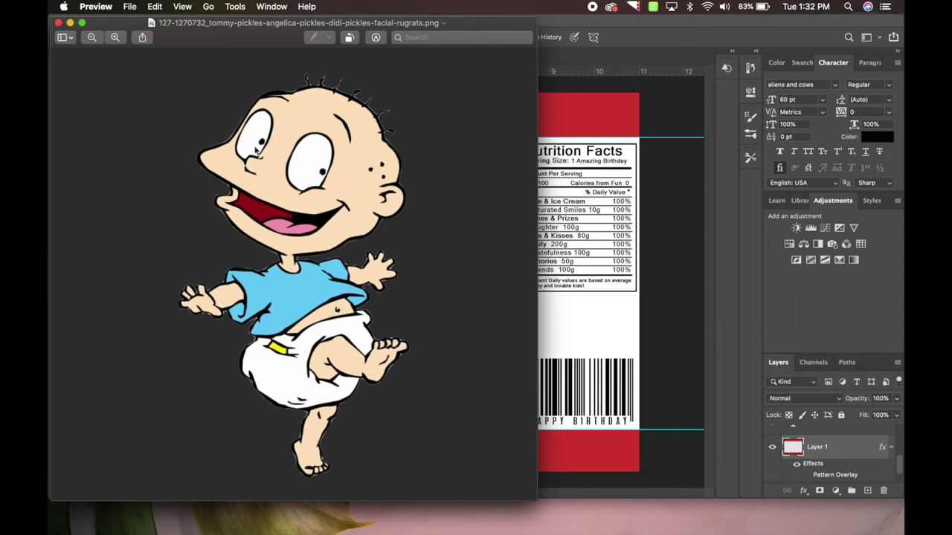
left_click(58, 22)
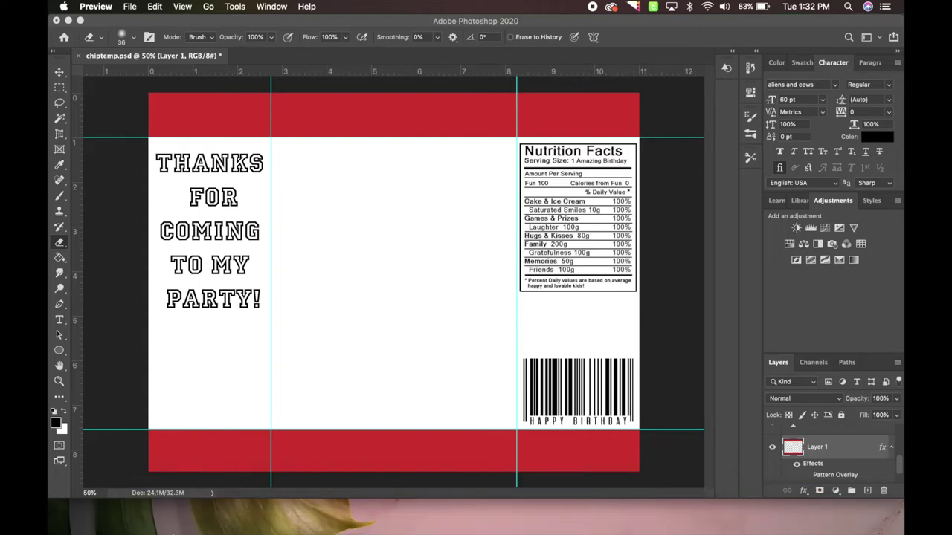
left_click(165, 509)
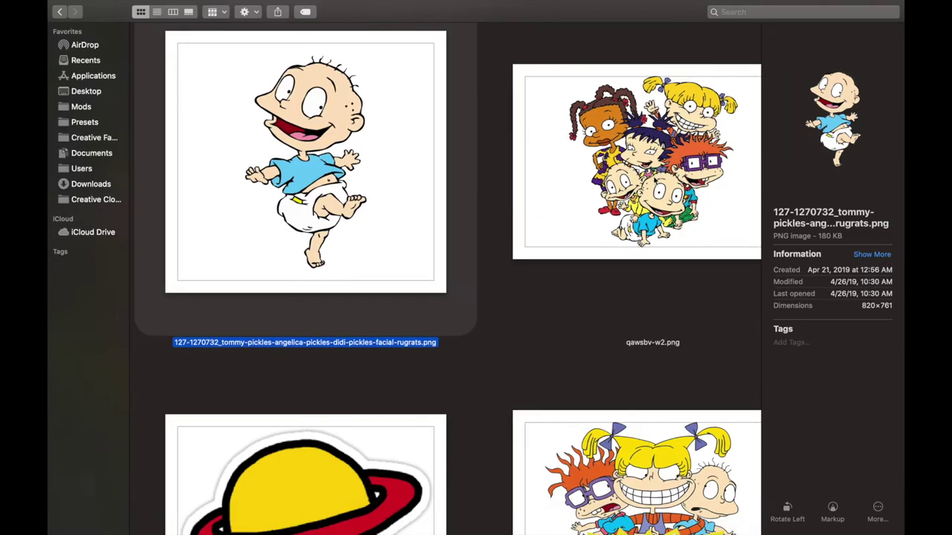
left_click(624, 231)
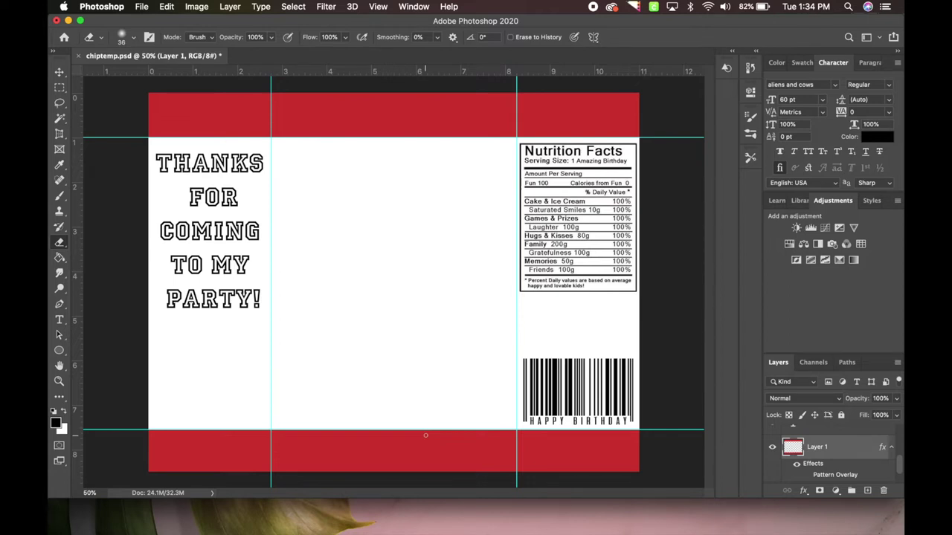
Show the rugrats folder in a smaller Finder window over the chiptemp.psd document
mouse_move(295, 511)
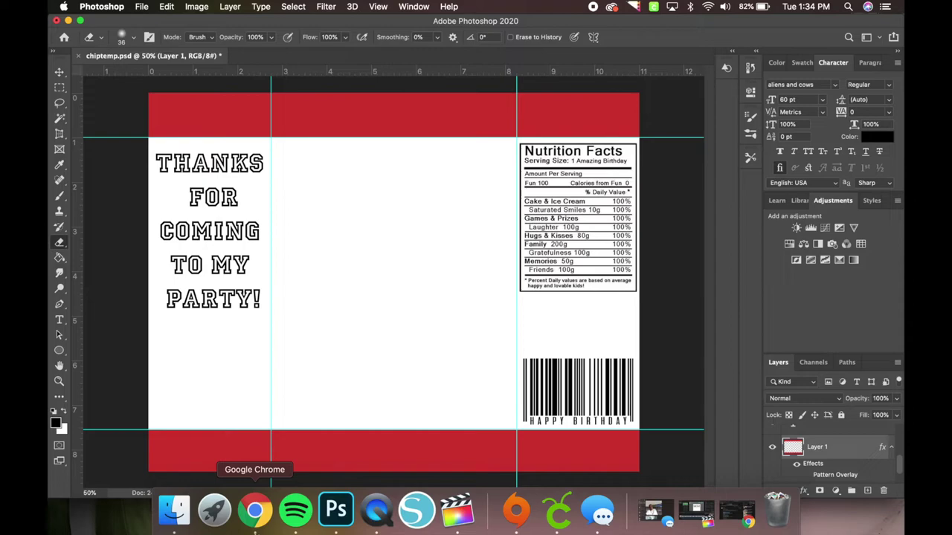
left_click(174, 510)
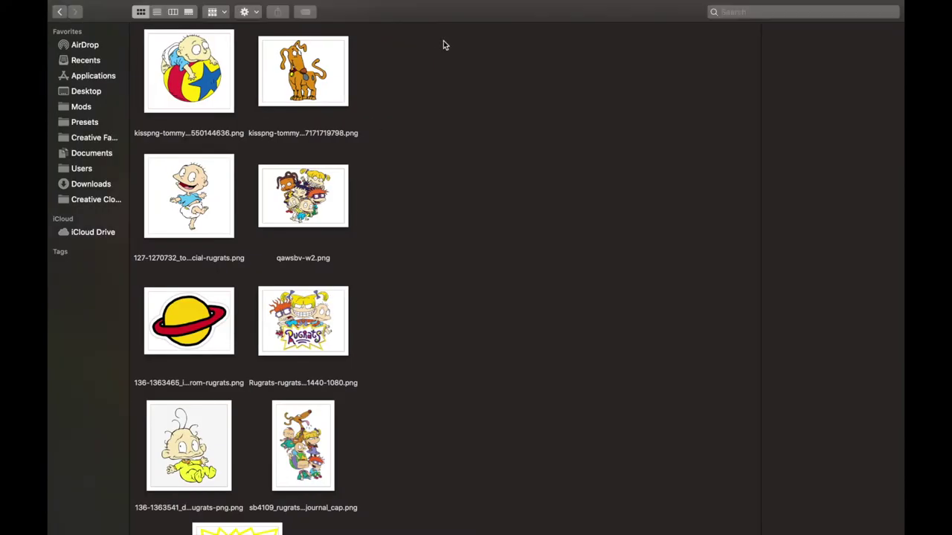
left_click(78, 33)
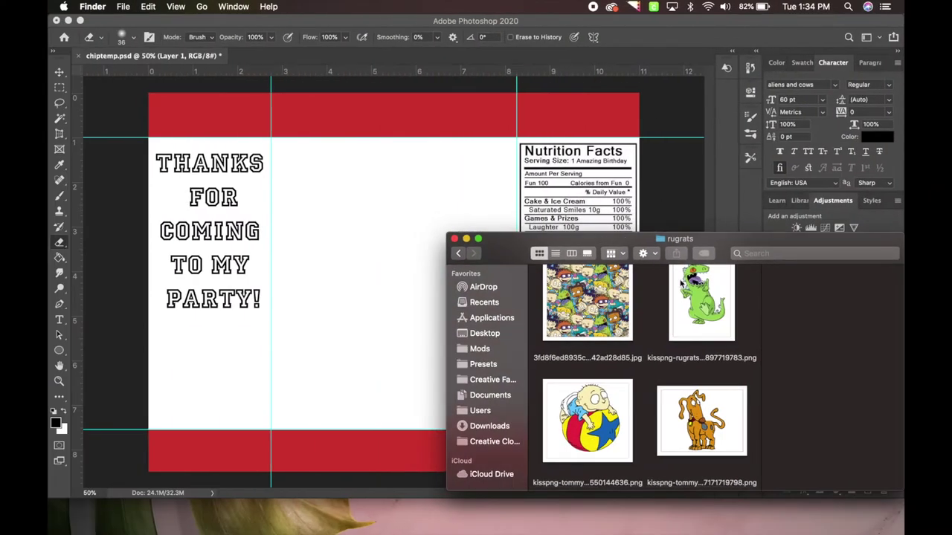
scroll(670, 369, "up", 3)
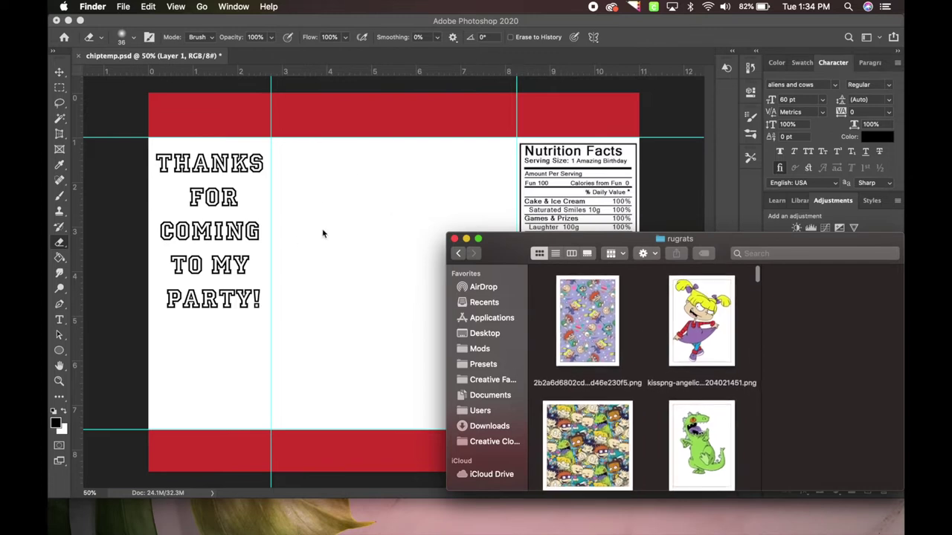
Find the black squiggle pattern image named original in the folder and place it in the chip bag template
scroll(732, 387, "down", 4)
scroll(731, 383, "down", 10)
scroll(733, 387, "down", 10)
scroll(731, 383, "down", 5)
left_click(607, 313)
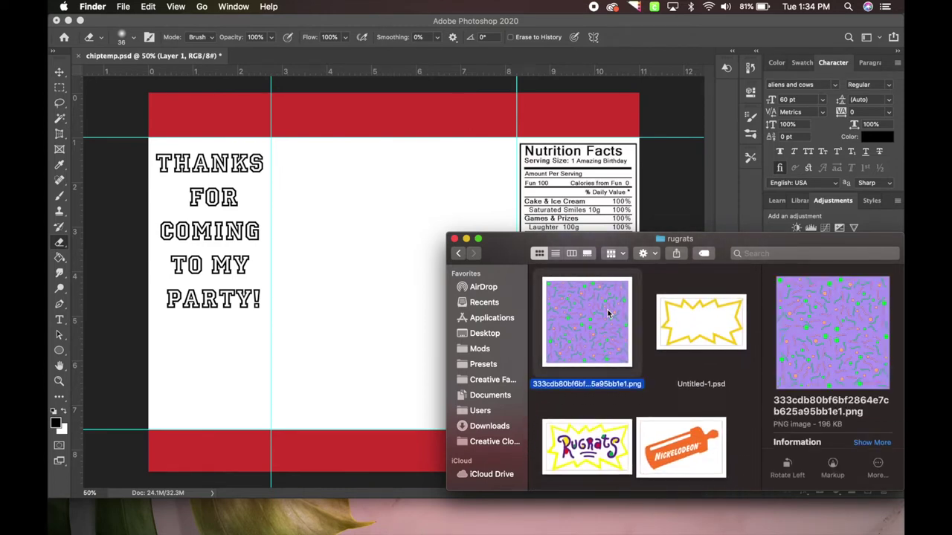
scroll(685, 385, "down", 5)
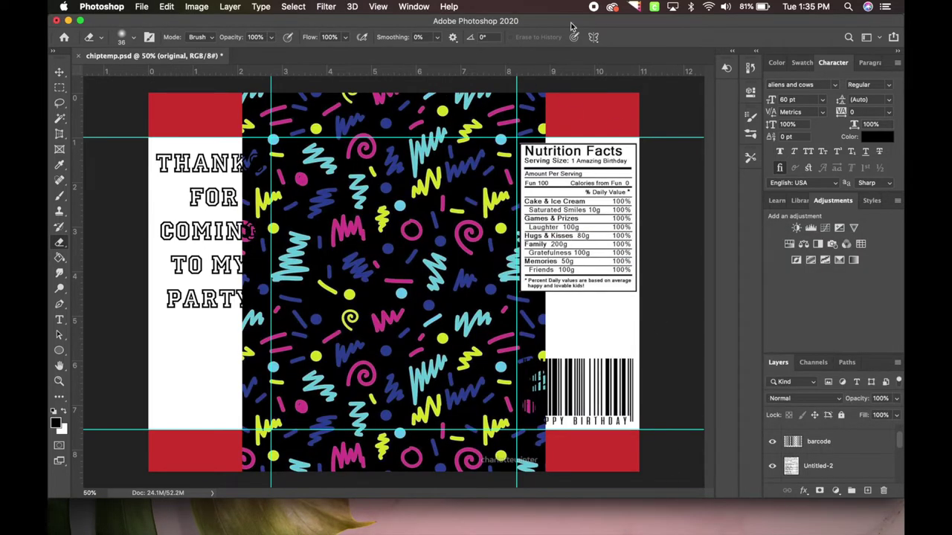
Enlarge the layer list and move the original pattern layer directly beneath Layer 1, behind the red bands
scroll(859, 468, "down", 3)
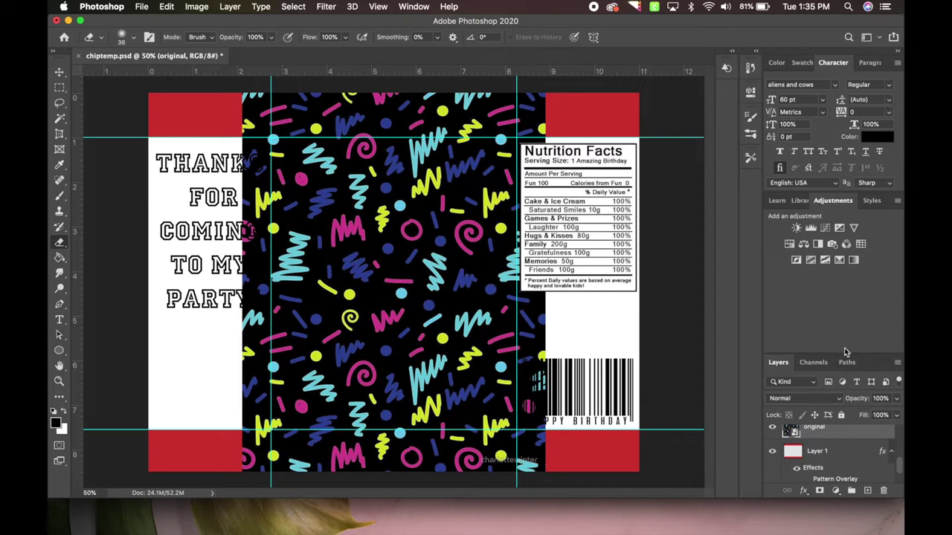
left_click_drag(845, 354, 845, 249)
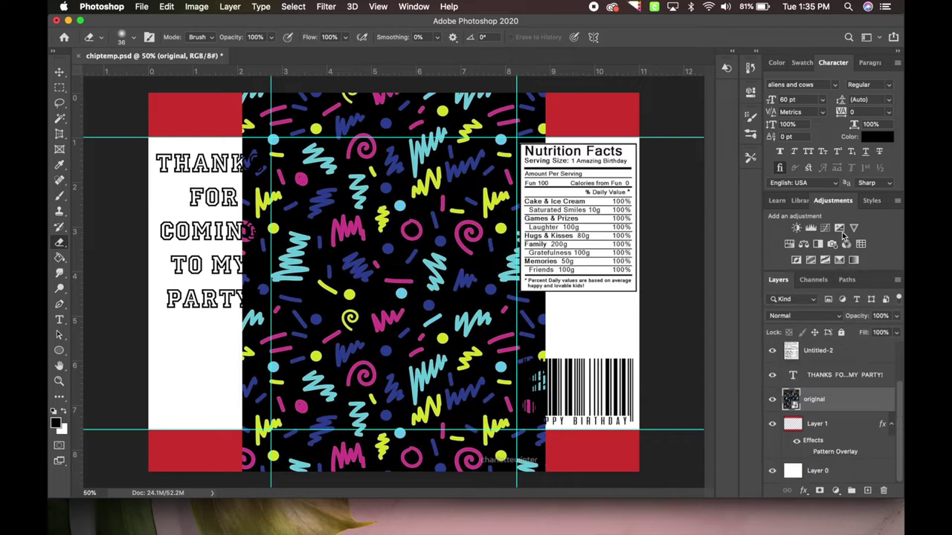
scroll(776, 372, "up", 3)
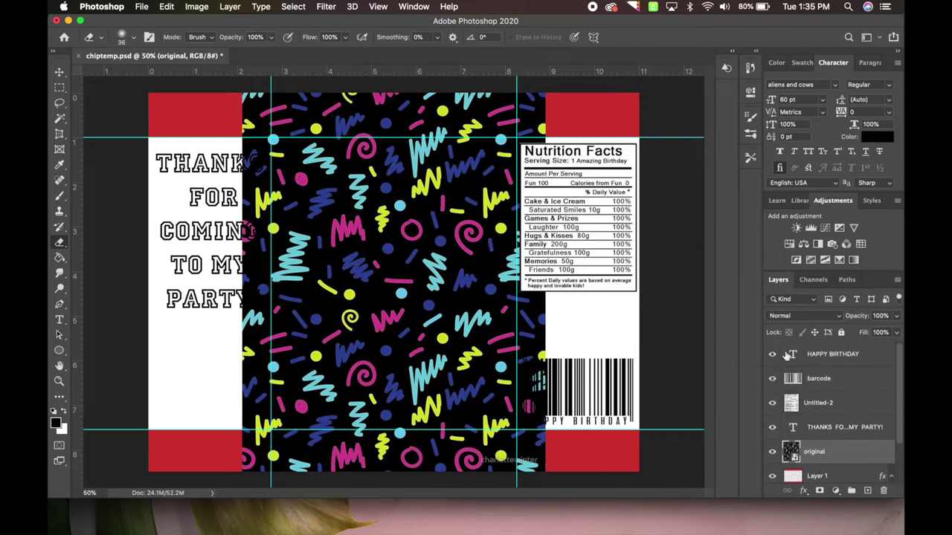
scroll(807, 464, "down", 1)
scroll(807, 462, "down", 2)
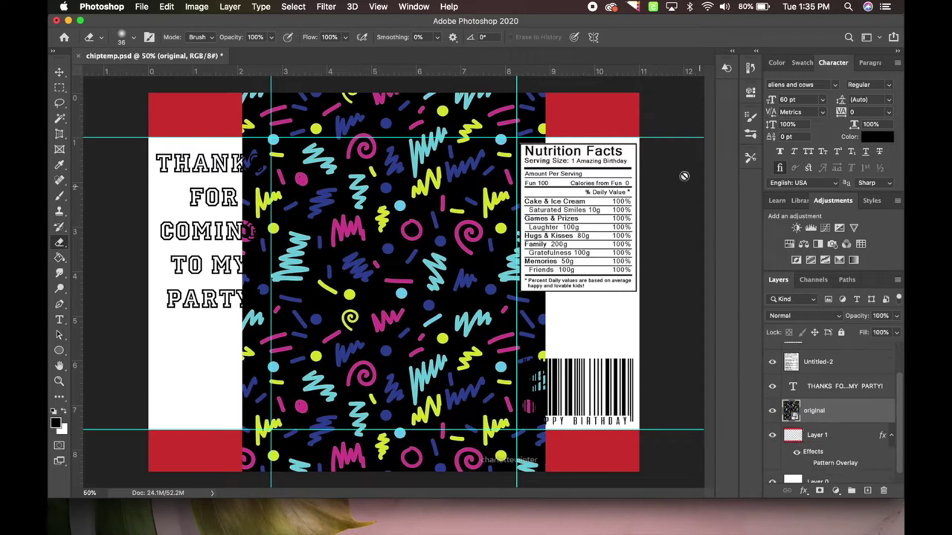
scroll(799, 450, "down", 1)
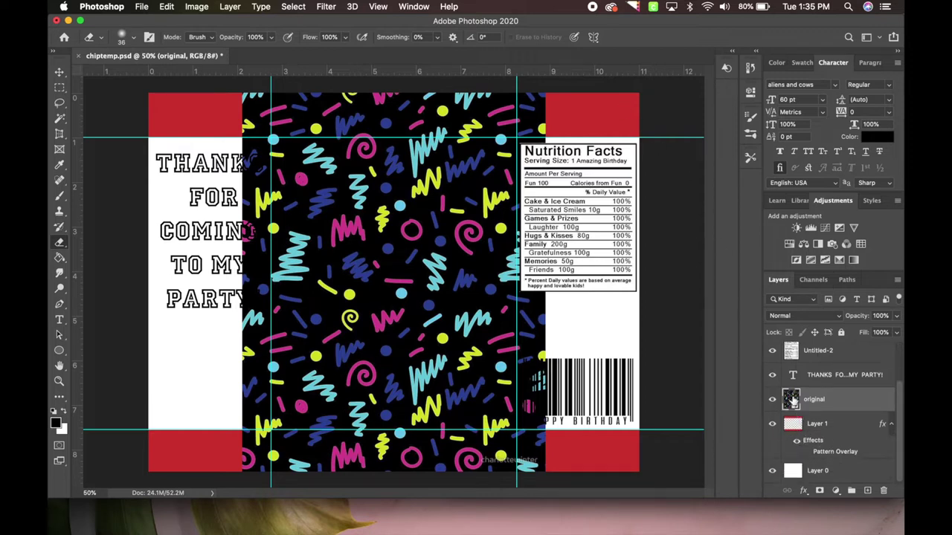
left_click_drag(792, 402, 796, 450)
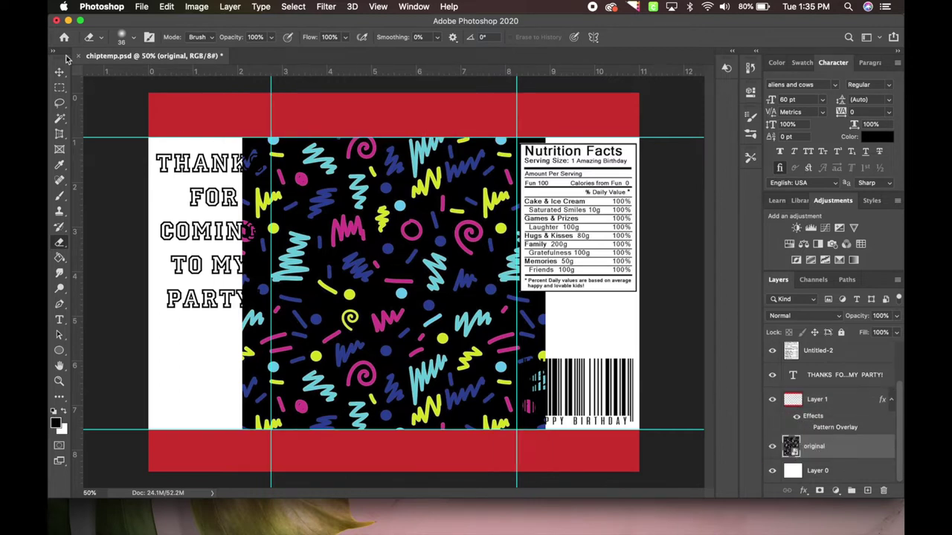
Rasterize the original pattern layer and move it flush with the canvas's left edge
key("Return")
left_click(381, 278)
key("Return")
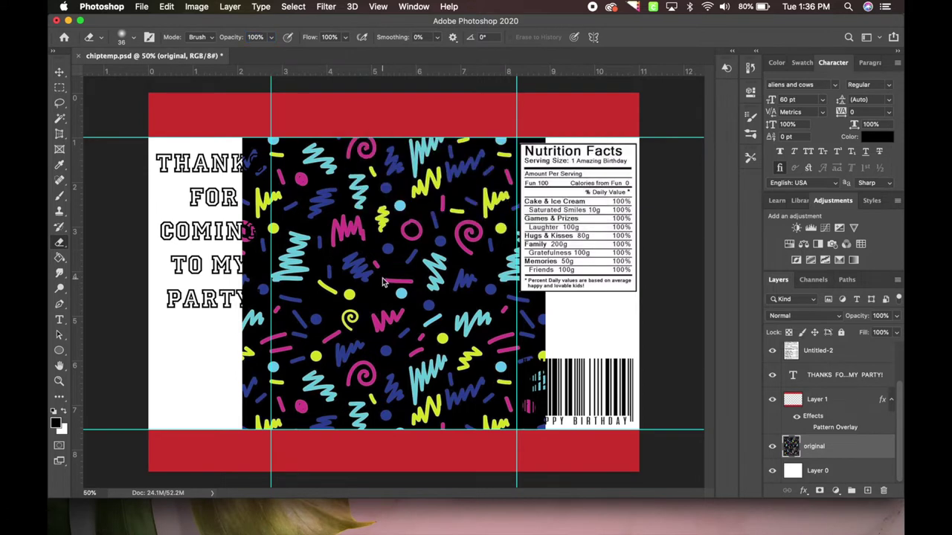
left_click(60, 73)
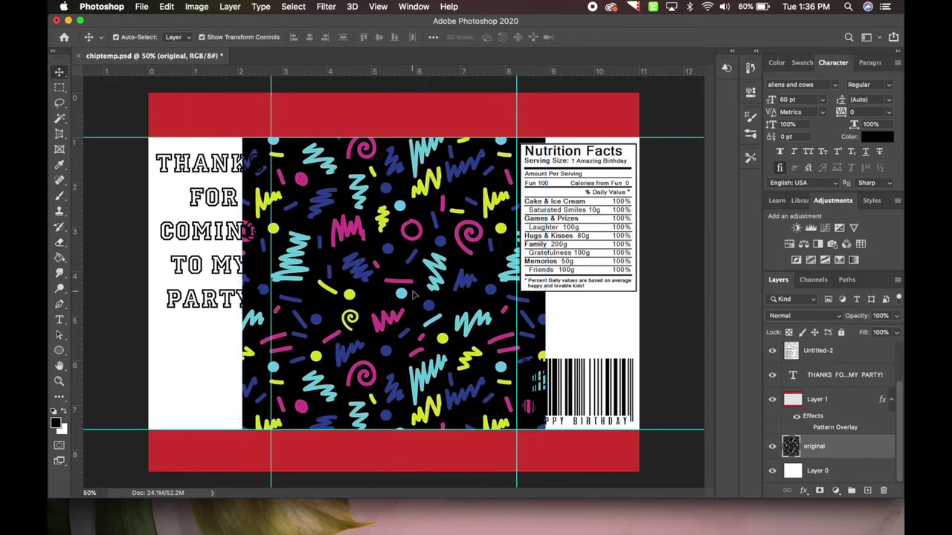
left_click_drag(419, 294, 336, 296)
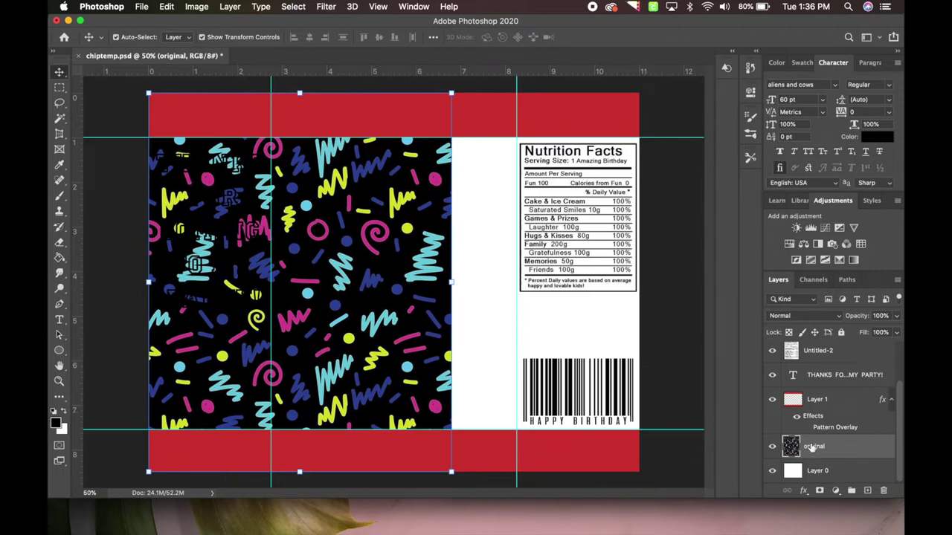
Duplicate the original pattern layer as original copy
right_click(823, 456)
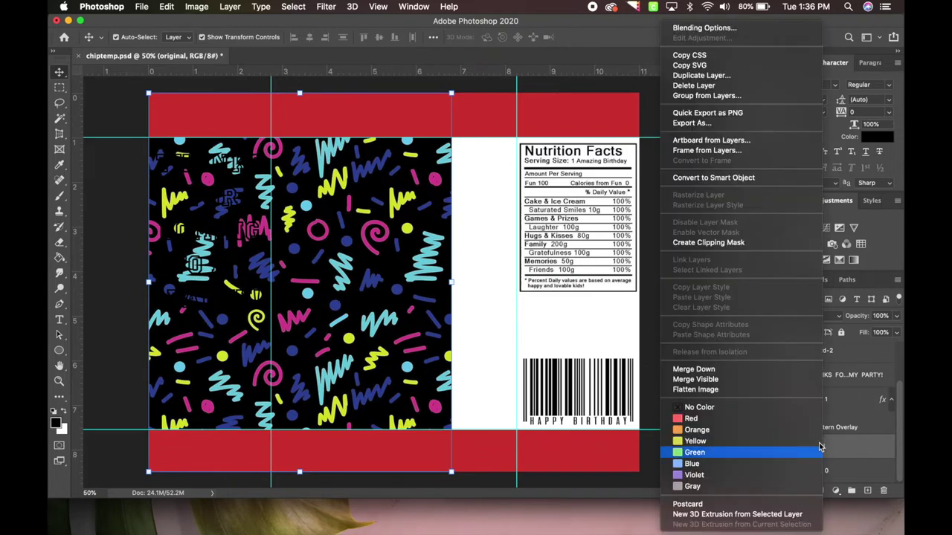
left_click(697, 76)
key("Return")
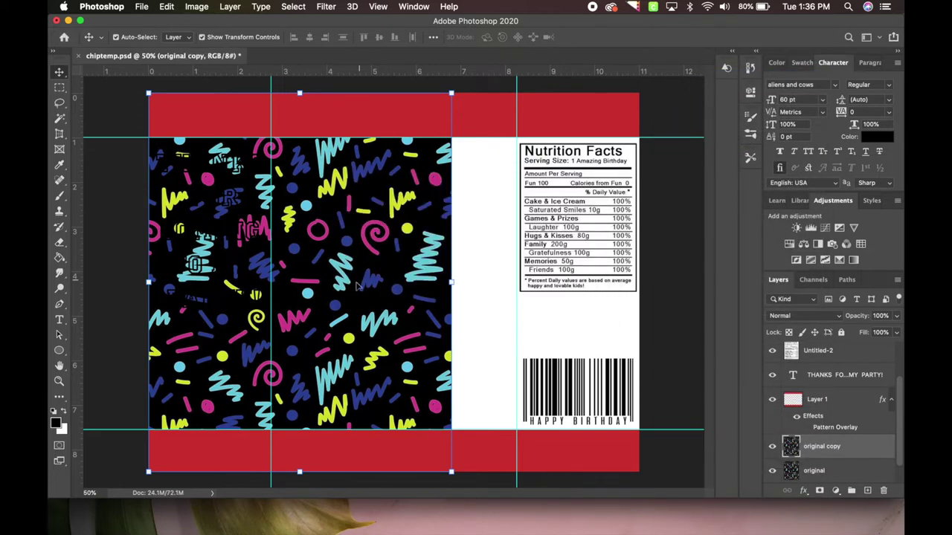
Move the pattern copy to cover the right part of the canvas, overlapping the first so the squiggles continue seamlessly
left_click_drag(350, 290, 672, 297)
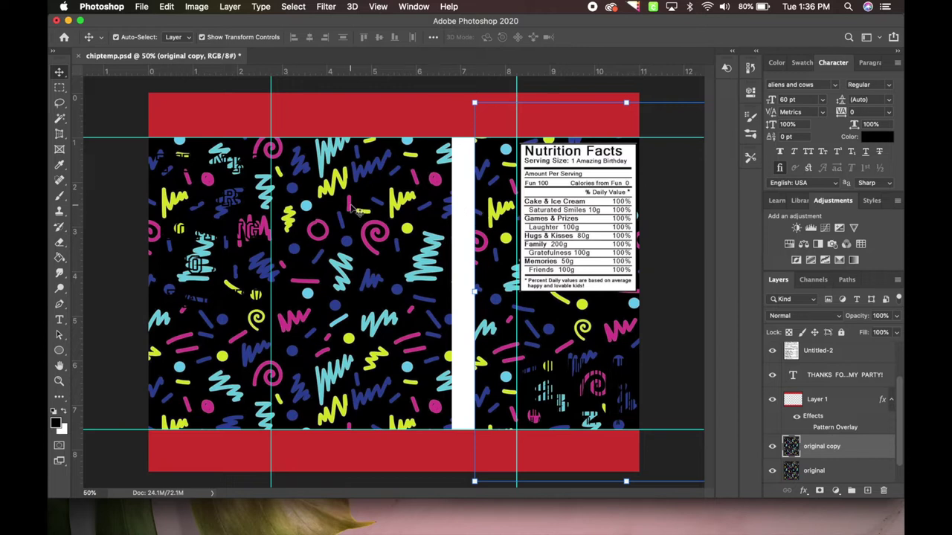
left_click_drag(545, 277, 492, 277)
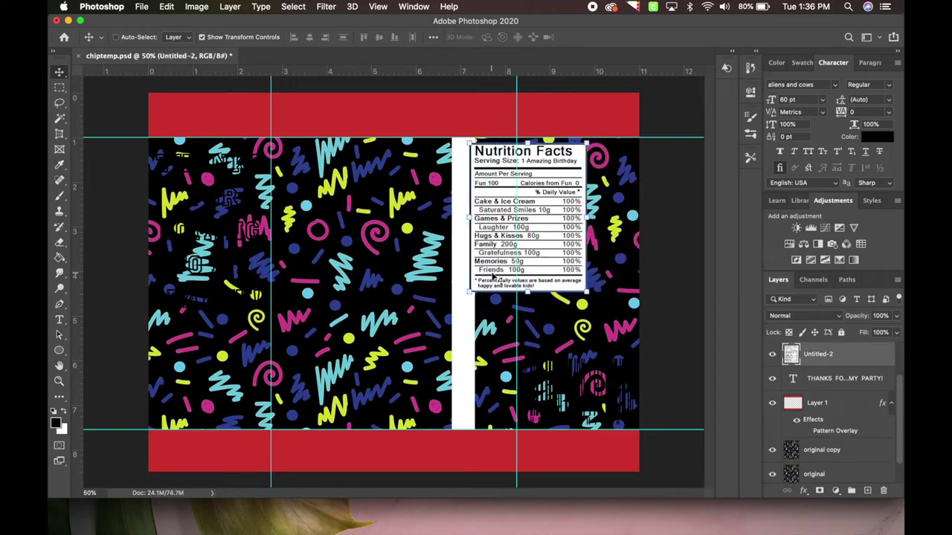
key("super+z")
left_click(564, 328)
left_click_drag(564, 328, 495, 318)
left_click_drag(493, 319, 485, 318)
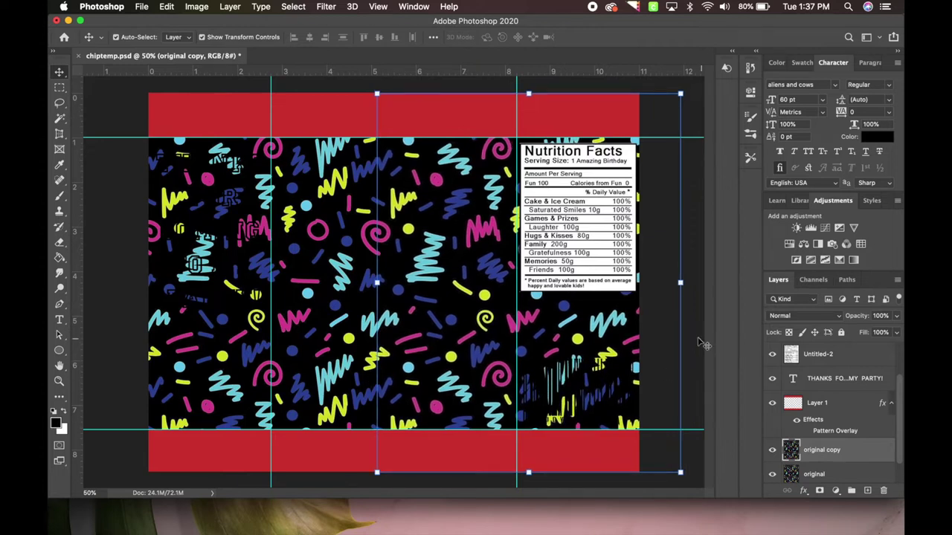
Zoom in on the overlap of the two pattern layers and examine how well the squiggles match
key("ctrl+t")
left_click(61, 89)
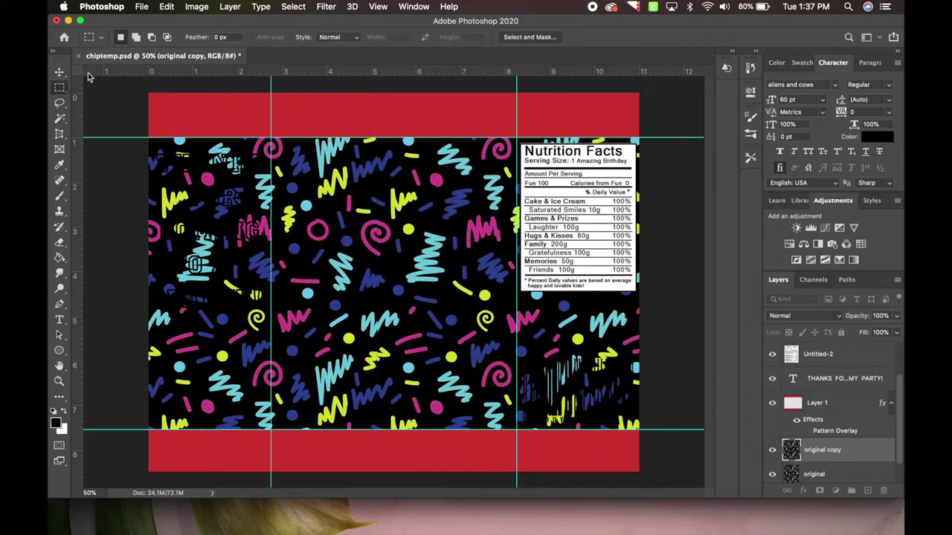
left_click(59, 72)
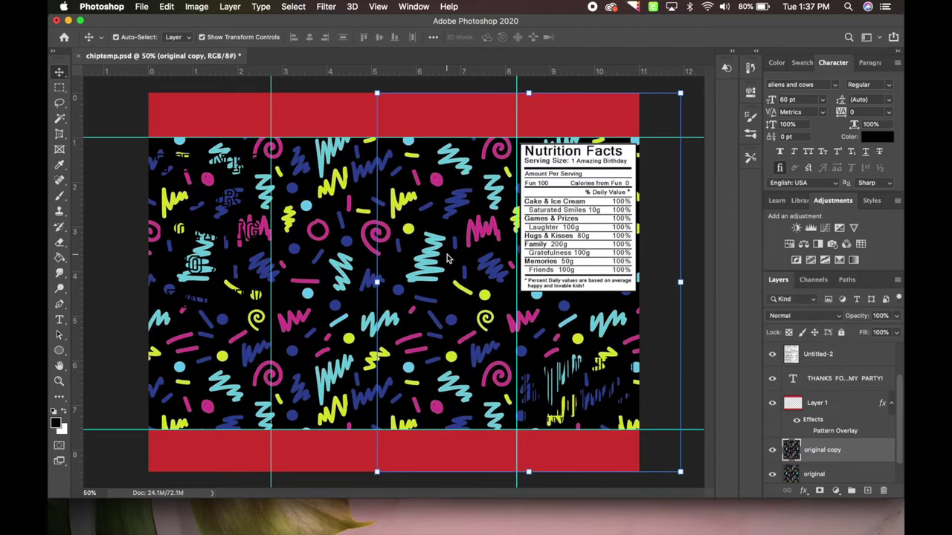
left_click(59, 88)
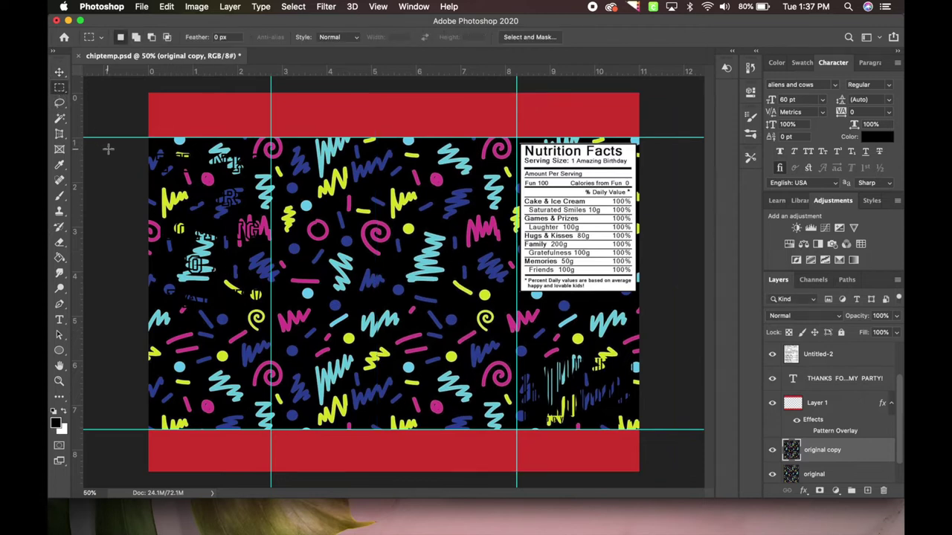
left_click(59, 72)
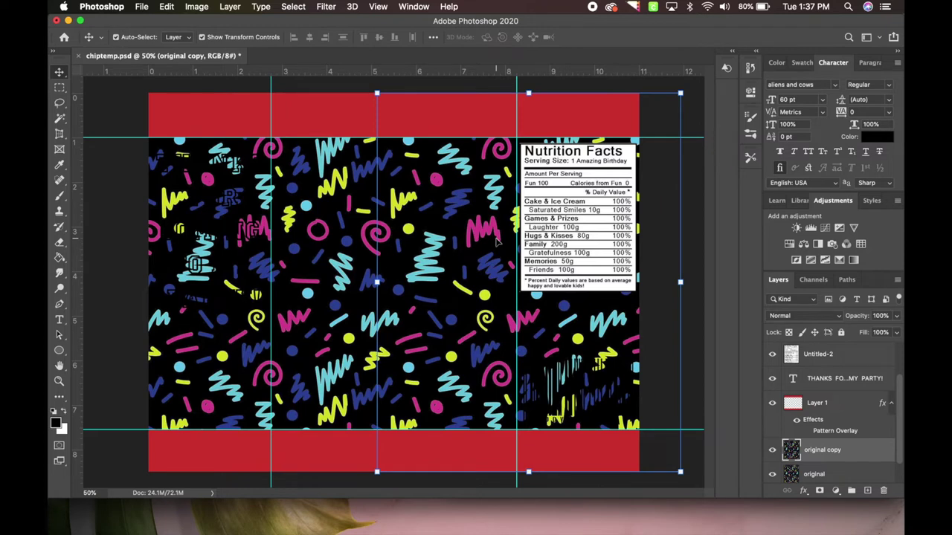
left_click(60, 87)
scroll(267, 247, "up", 3)
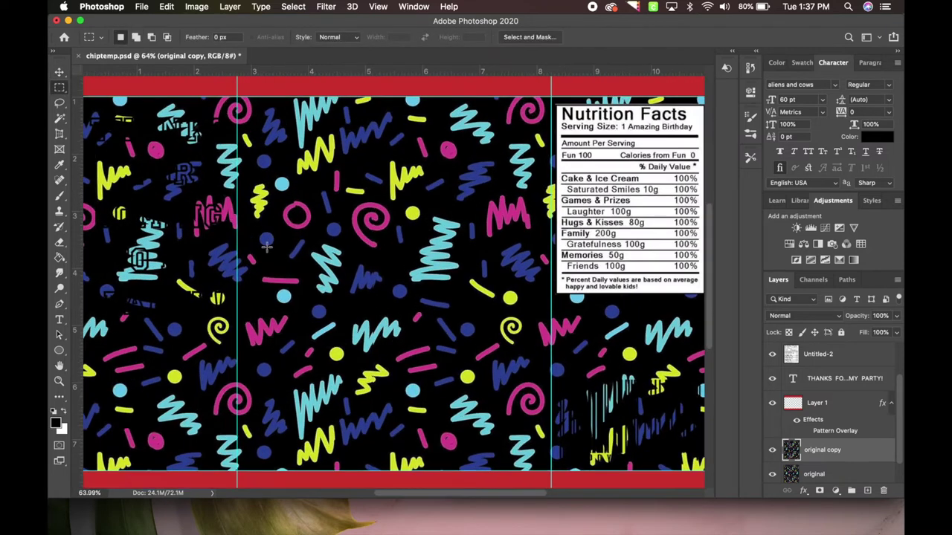
left_click(61, 71)
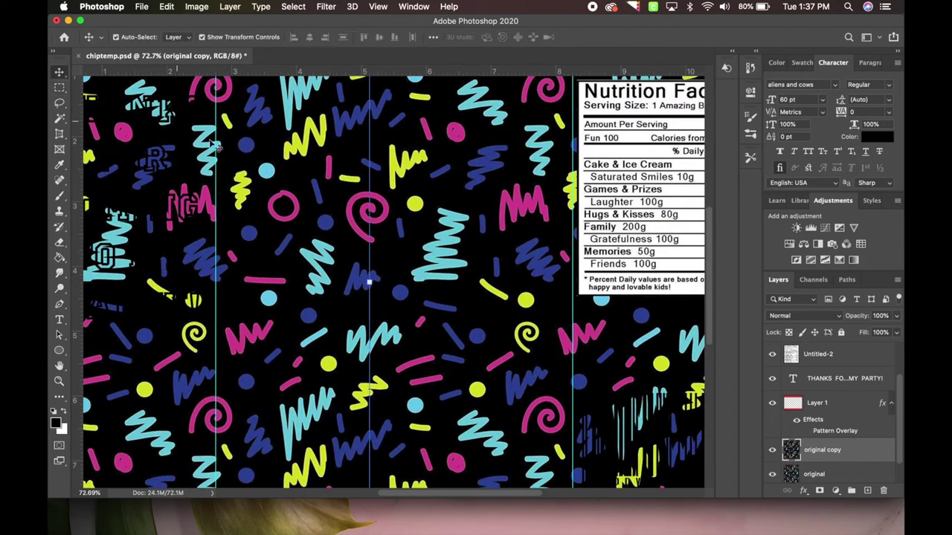
Nudge the original copy pattern layer slightly left and up so its squiggles line up with the original layer
left_click_drag(437, 284, 436, 282)
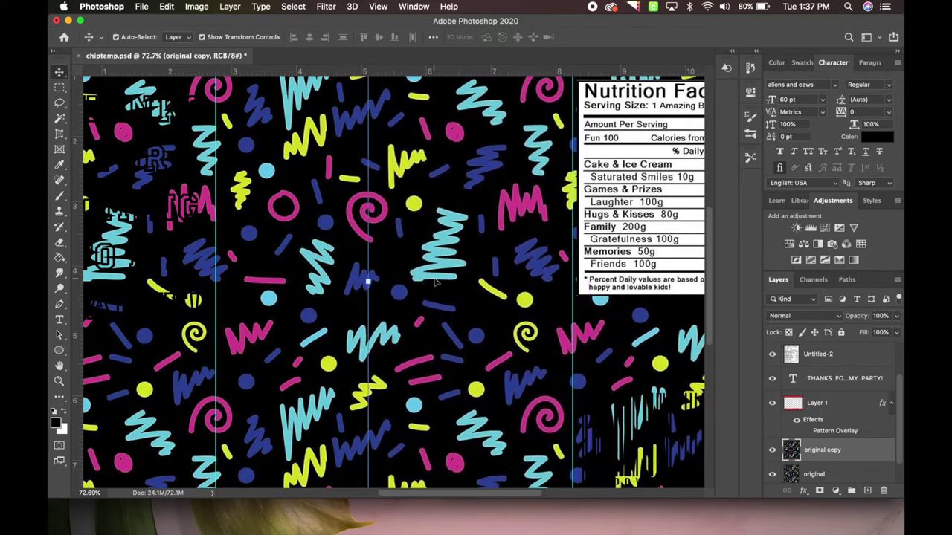
left_click(274, 321)
scroll(274, 321, "down", 3)
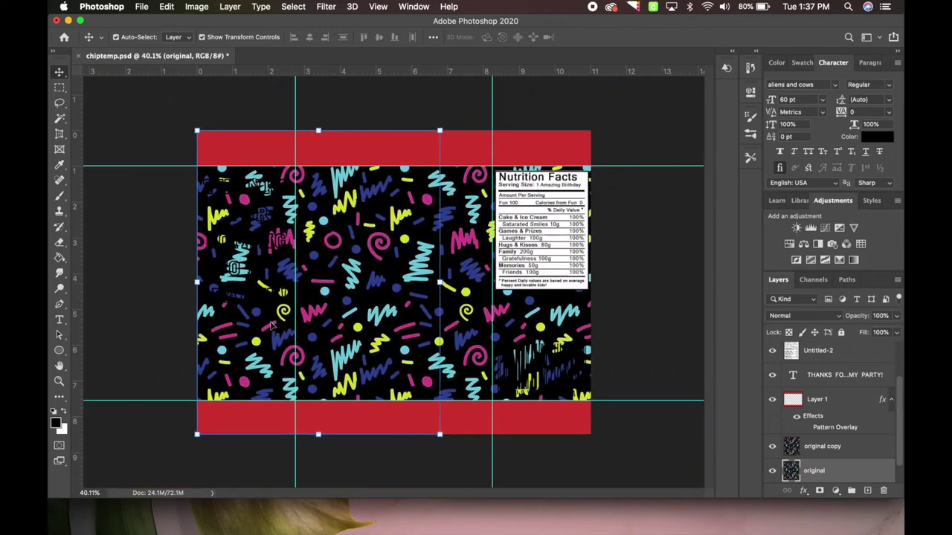
Add a Color Overlay effect to Layer 1, which holds the solid bands above and below the pattern
left_click(60, 87)
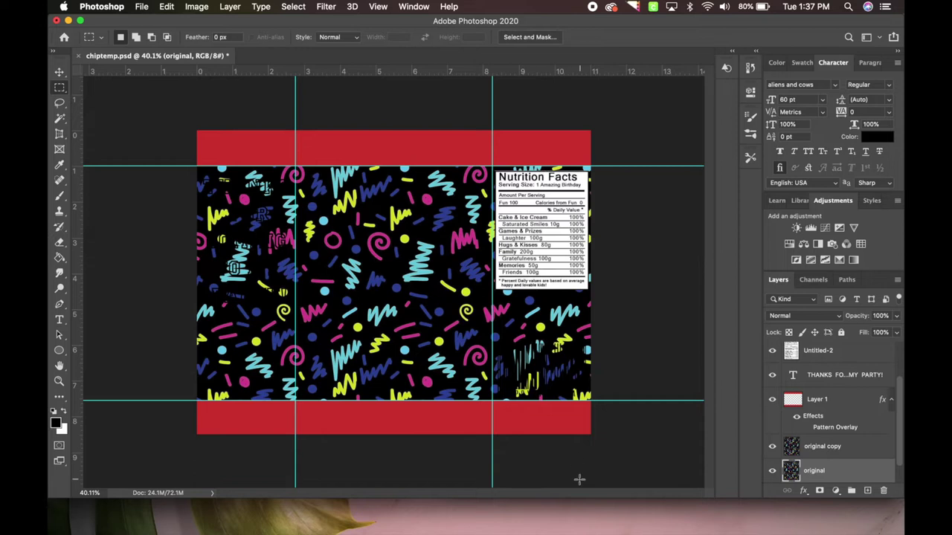
left_click(840, 448)
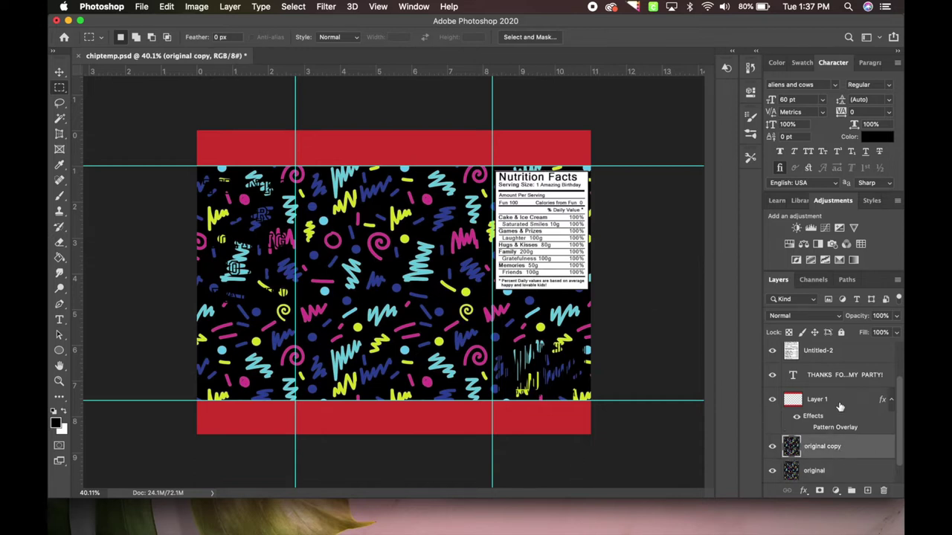
left_click(840, 408)
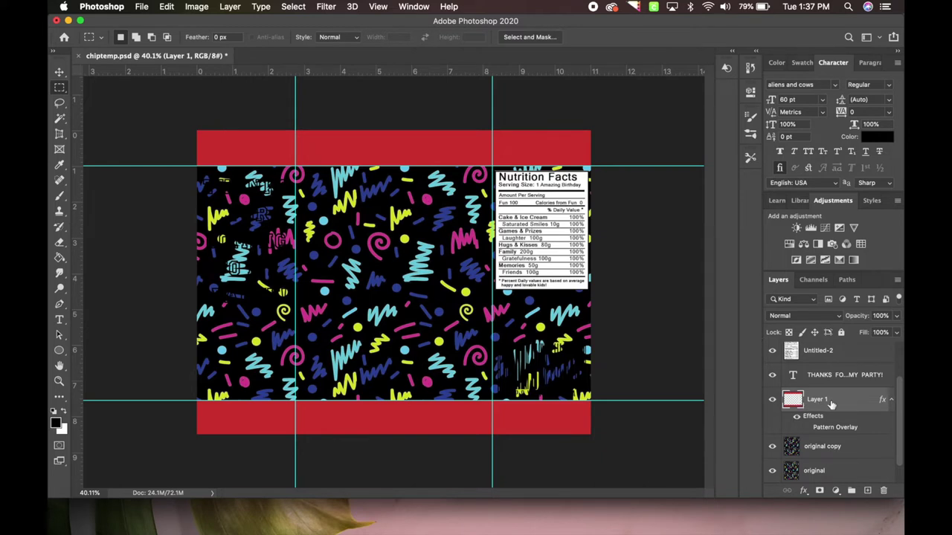
double_click(832, 401)
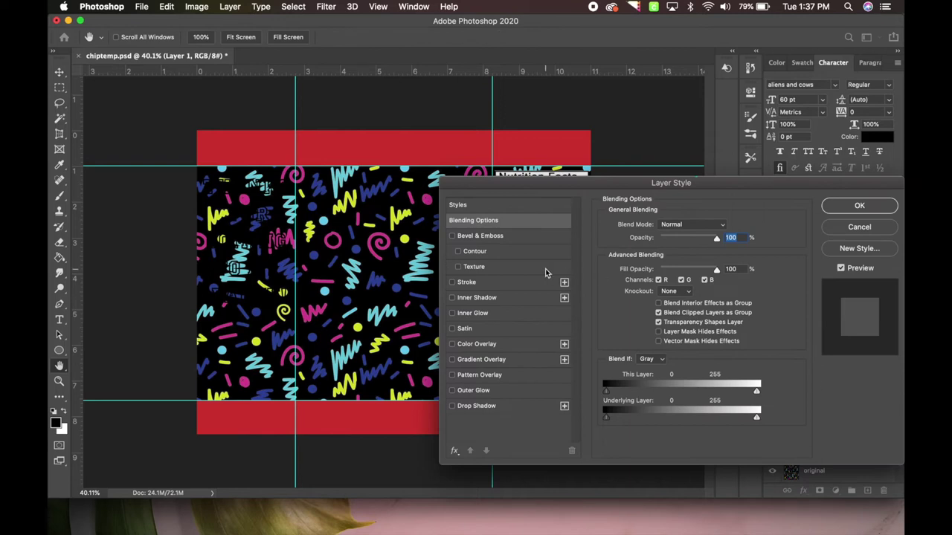
left_click(452, 344)
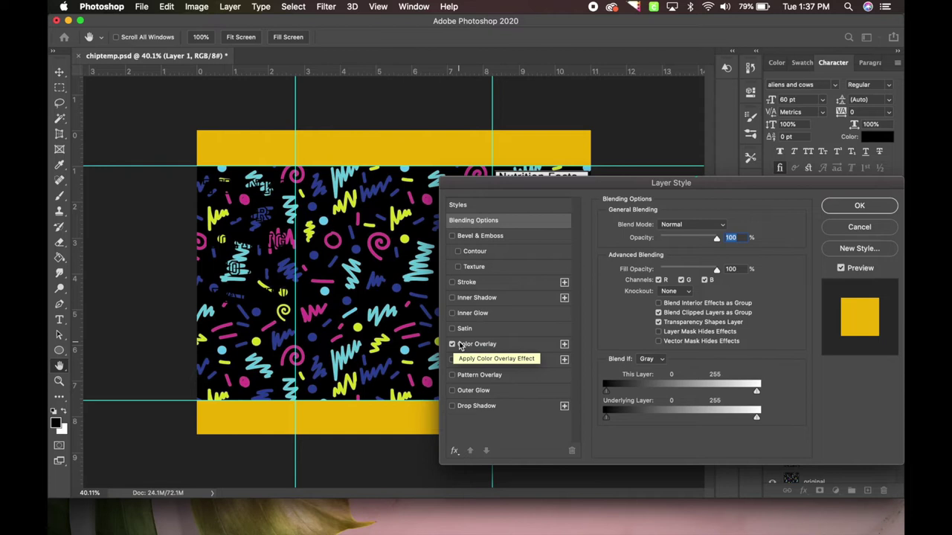
left_click(483, 345)
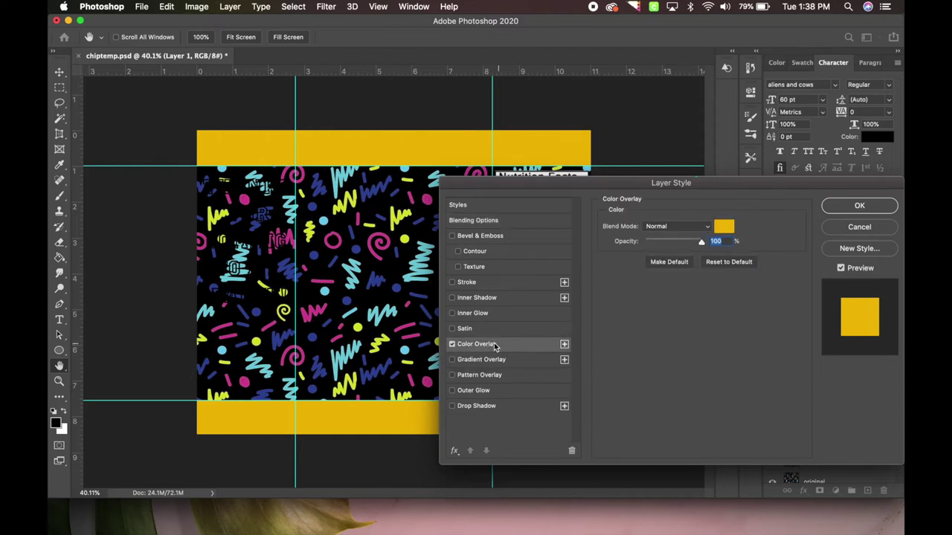
Try the pattern's yellow, blue and pink squiggle colors as the overlay color of the bands
left_click(722, 230)
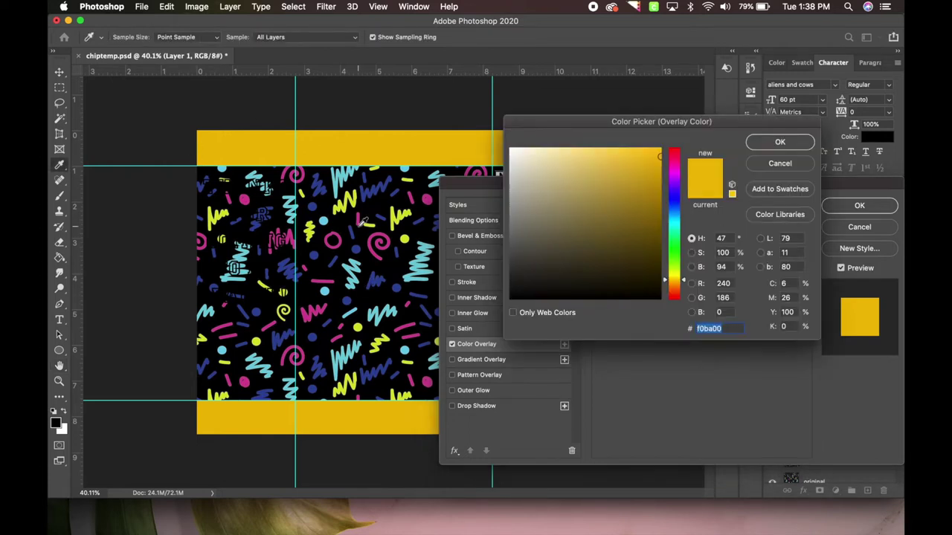
left_click(777, 164)
left_click(722, 227)
left_click(354, 195)
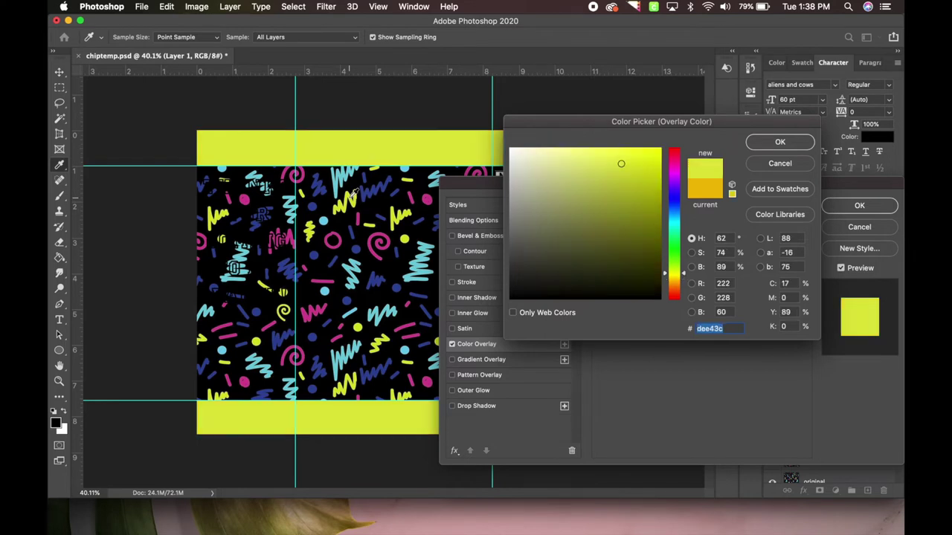
left_click(375, 279)
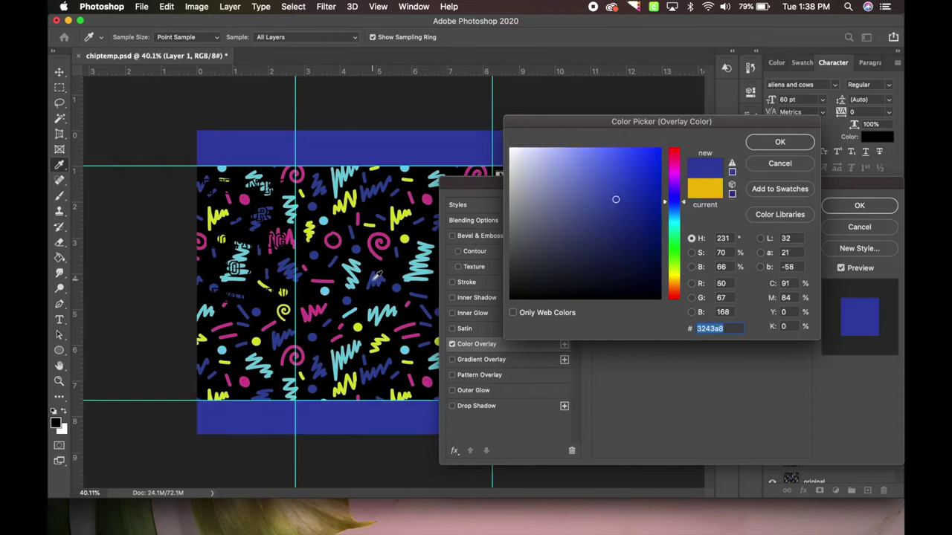
left_click(310, 315)
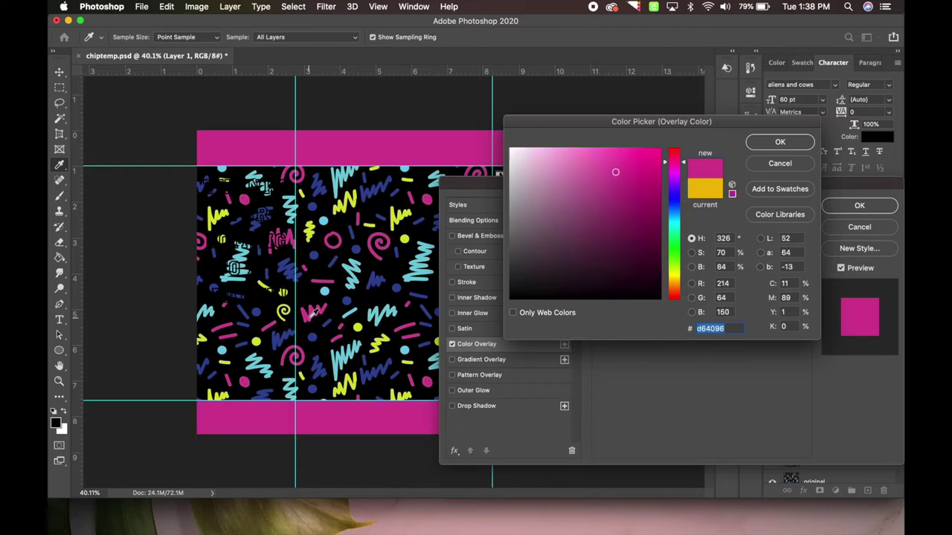
Sample the overlay color from a yellow squiggle and darken it to #cfd31f
left_click(346, 206)
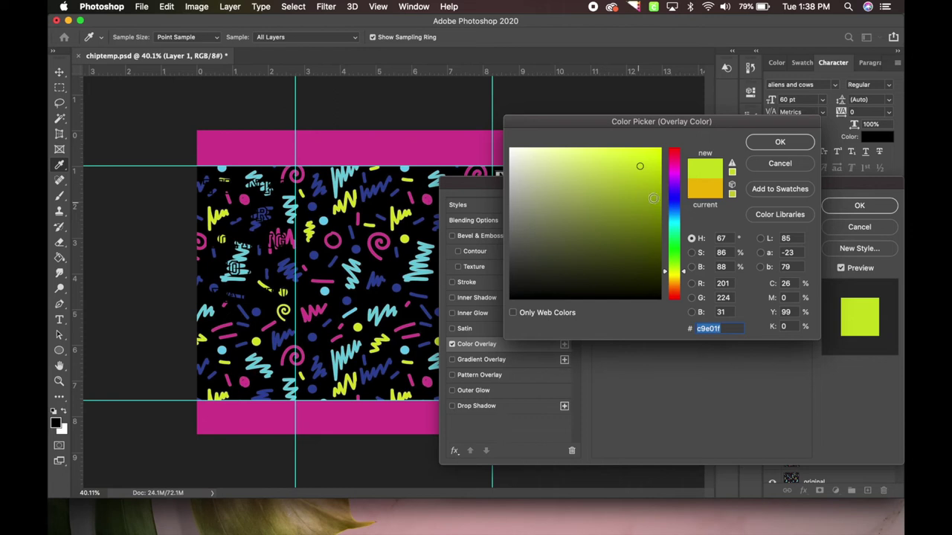
left_click(346, 201)
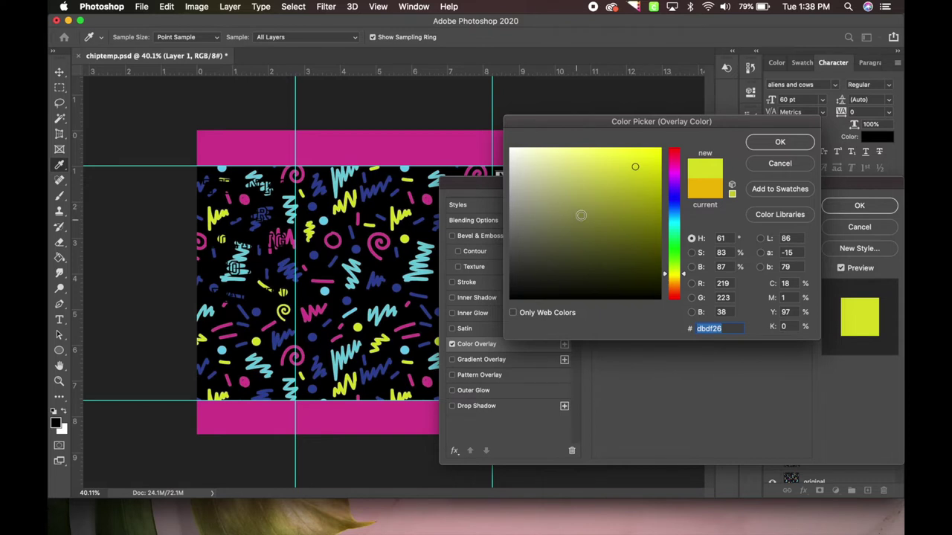
left_click_drag(637, 169, 638, 174)
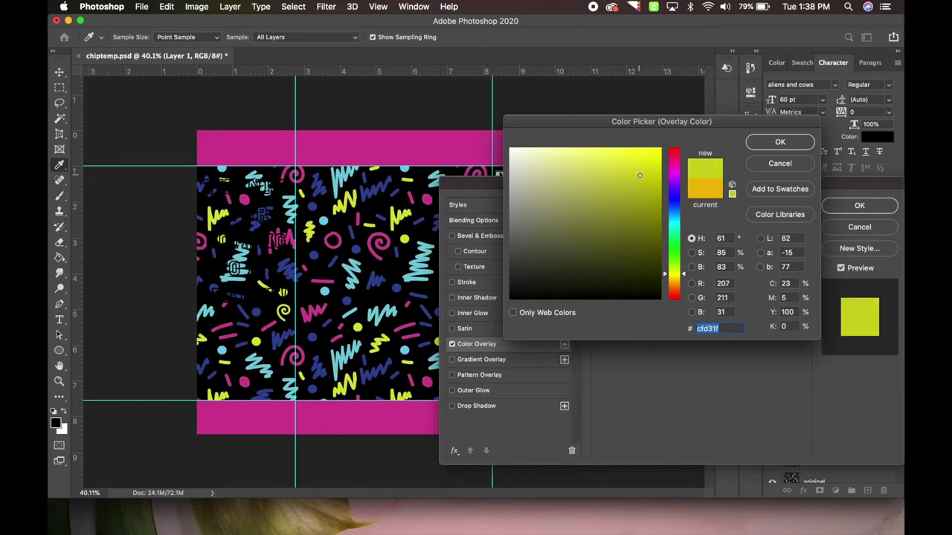
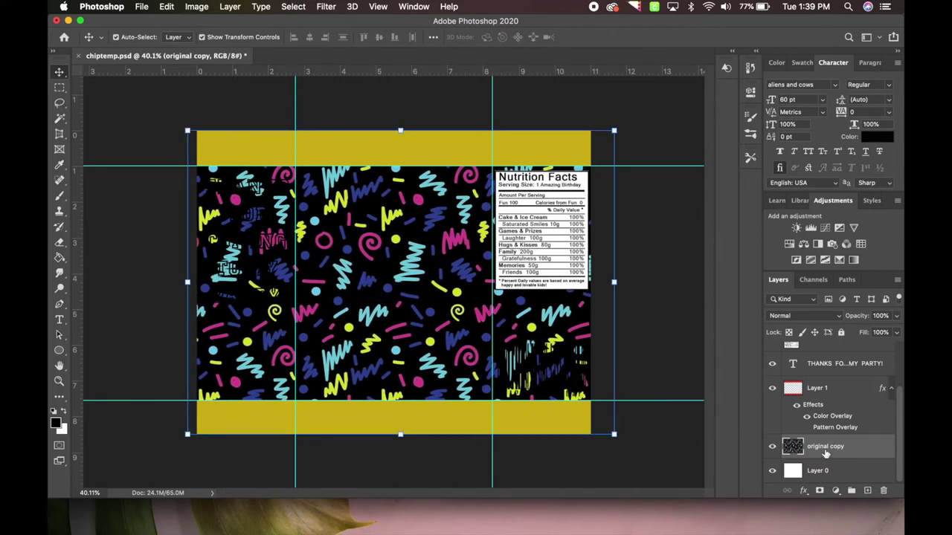
Add a Hue/Saturation adjustment layer directly above the original copy pattern layer
scroll(822, 448, "up", 3)
scroll(822, 447, "down", 3)
scroll(825, 454, "up", 2)
scroll(825, 453, "down", 2)
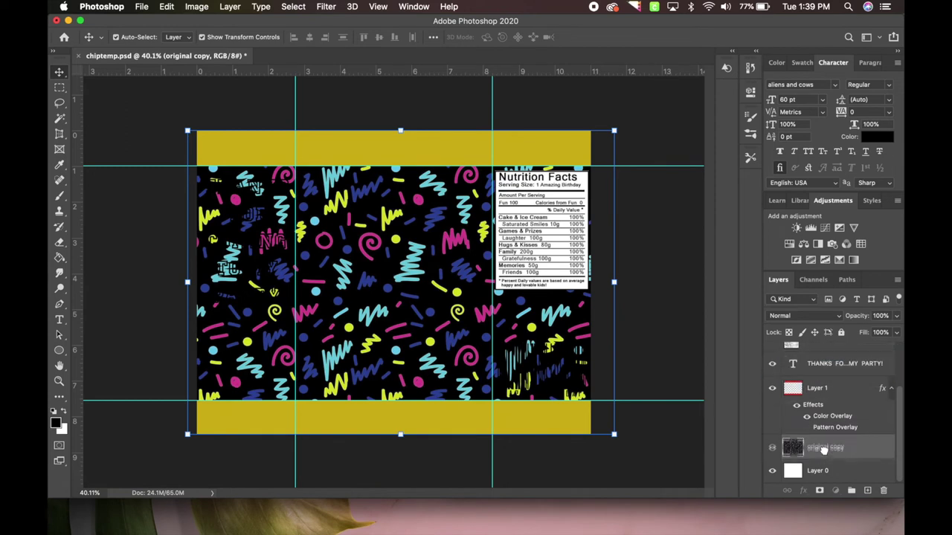
double_click(825, 448)
left_click(789, 245)
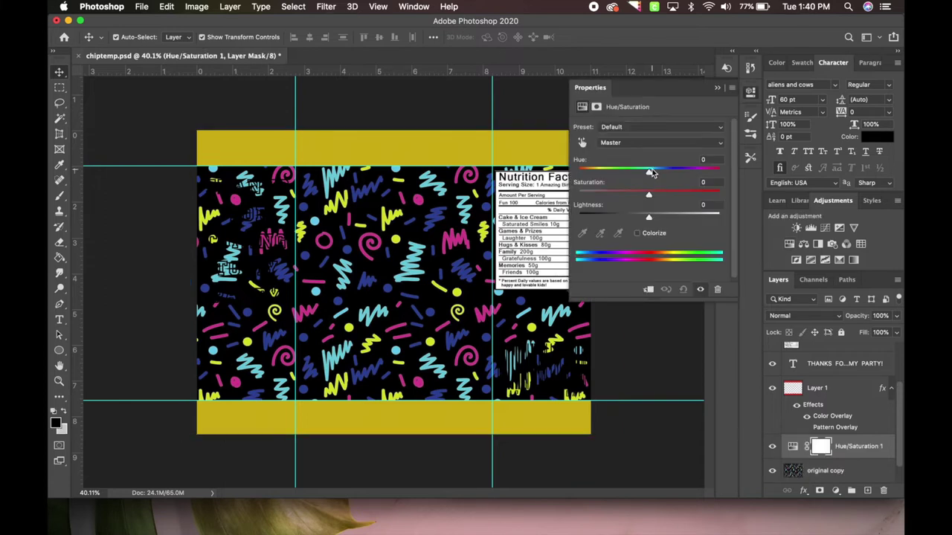
Shift the adjustment's hue to -16 and moderately raise its saturation to make the squiggle colors more vivid
mouse_move(648, 173)
left_mouse_down()
mouse_move(635, 172)
mouse_move(644, 172)
left_mouse_up()
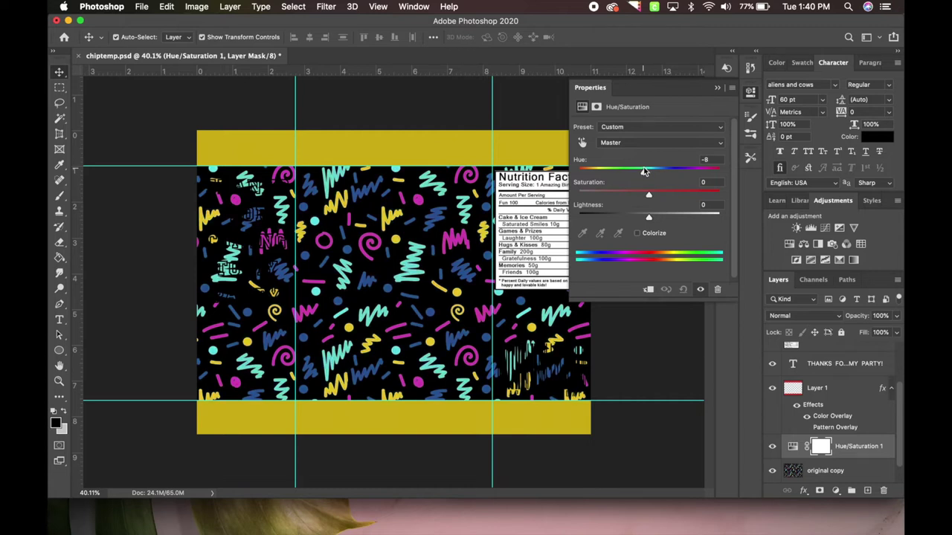
left_click_drag(643, 171, 641, 171)
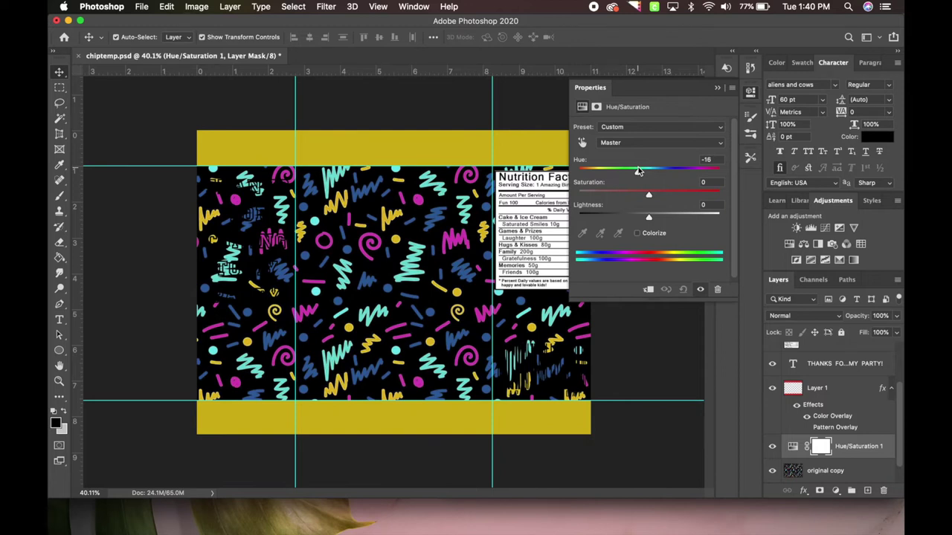
left_click_drag(648, 194, 676, 196)
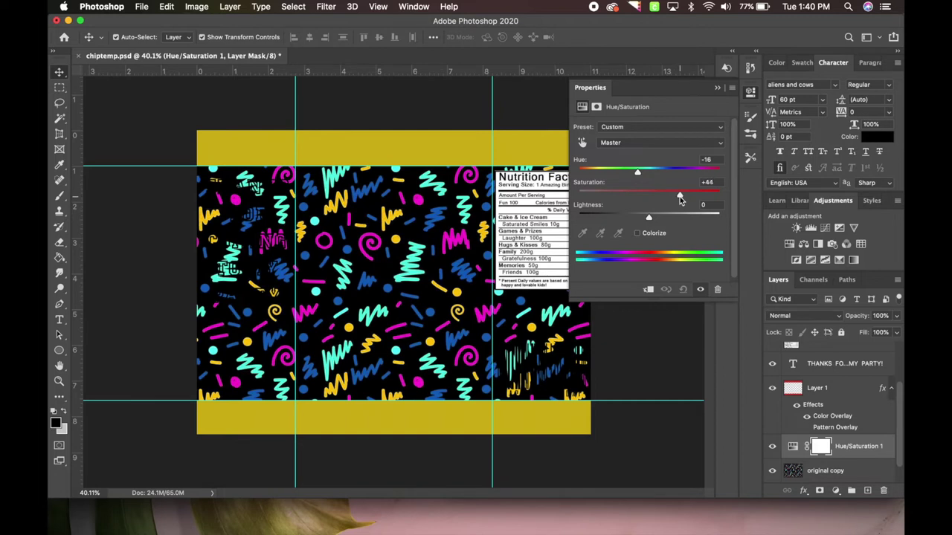
left_click_drag(676, 196, 664, 197)
left_click(718, 88)
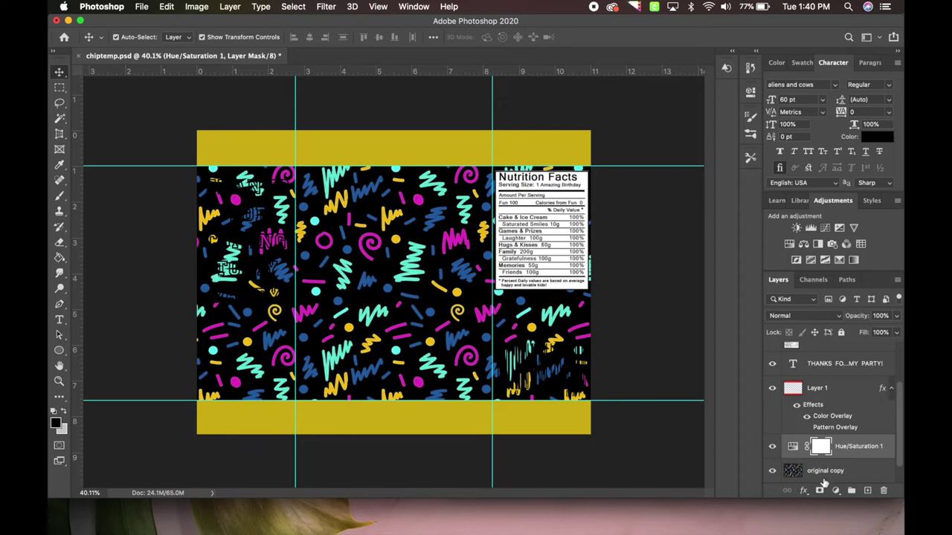
Merge the Hue/Saturation 1 adjustment with the original copy pattern layer
scroll(818, 432, "down", 1)
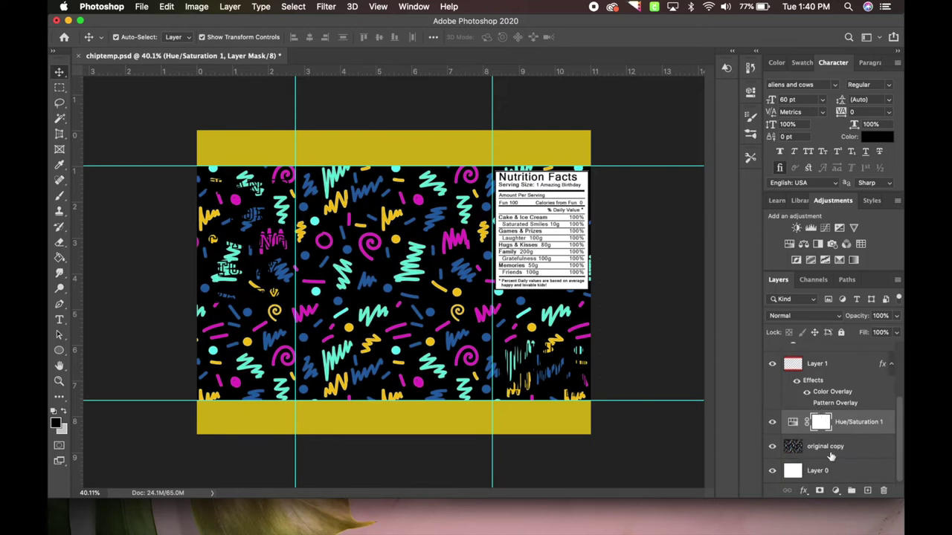
left_click(831, 450)
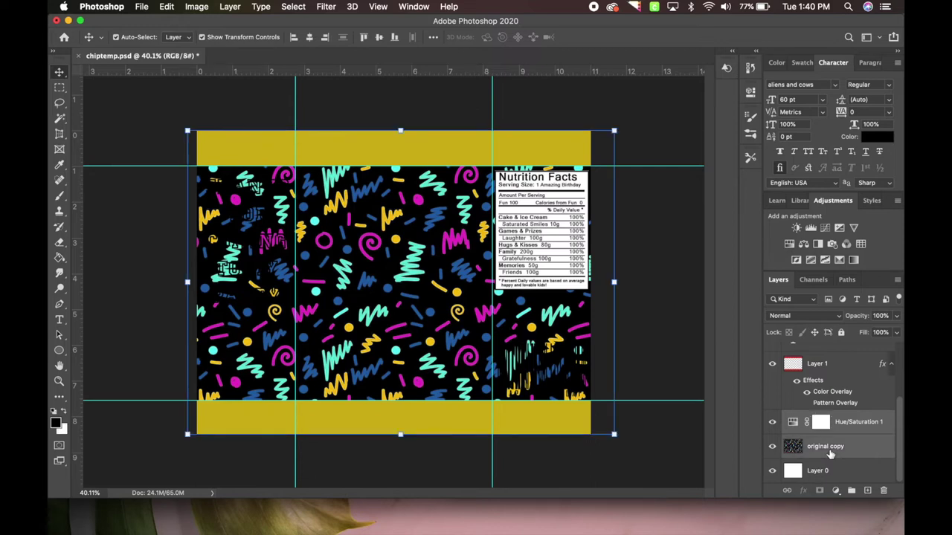
left_click(848, 422, "shift")
key("super+e")
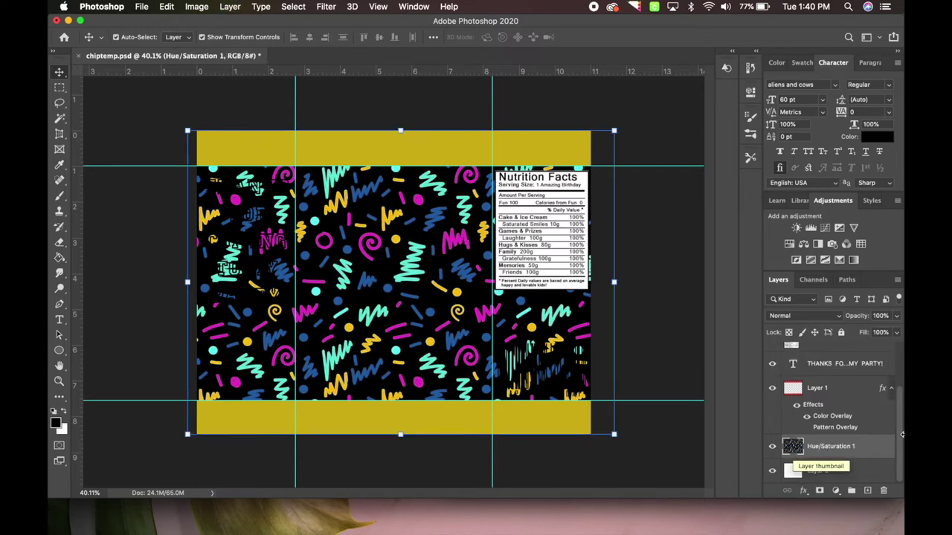
Add an Outer Glow effect to the barcode layer and move the Layer Style dialog clear of the barcode
scroll(772, 399, "up", 2)
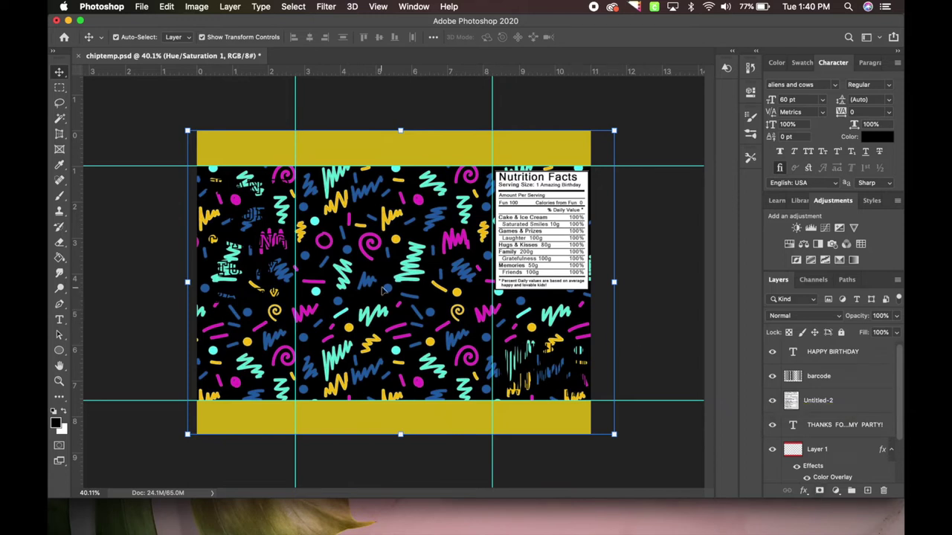
left_click(564, 237)
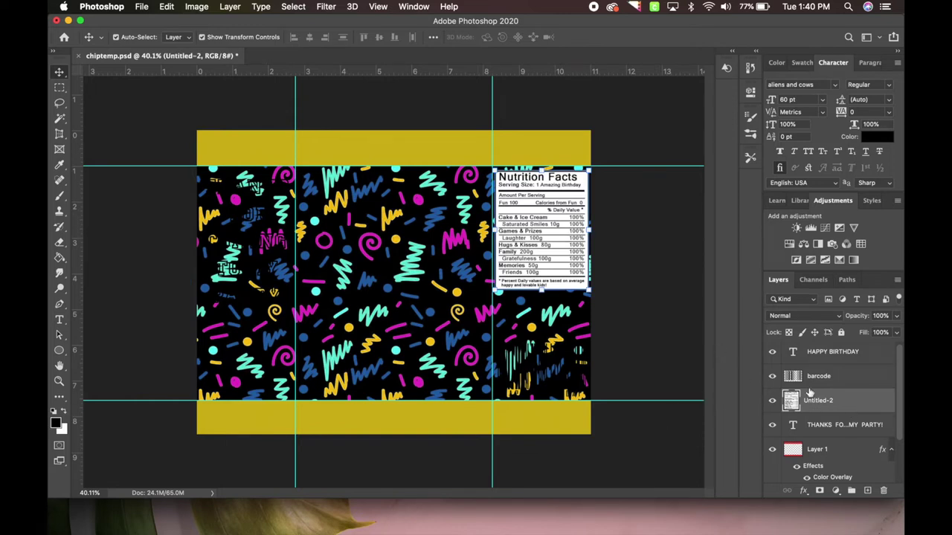
left_click(843, 378)
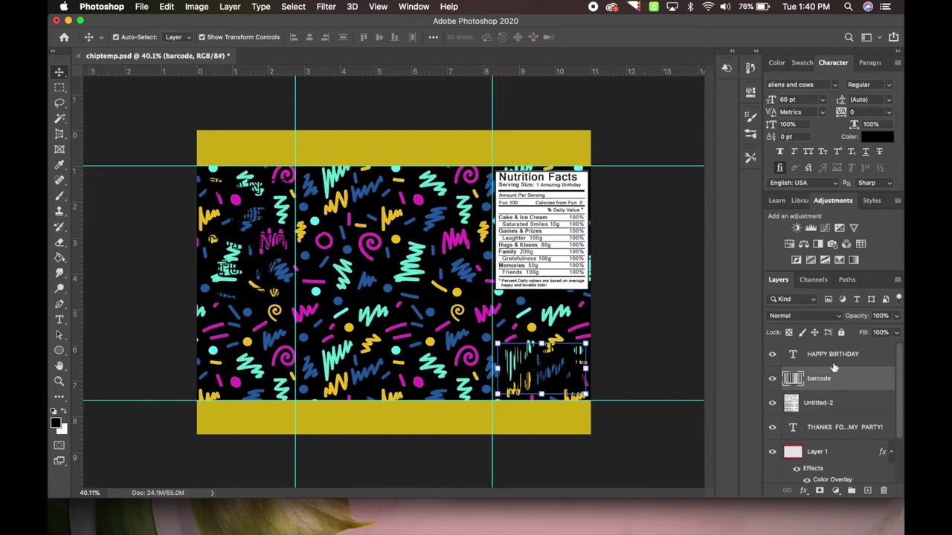
double_click(848, 389)
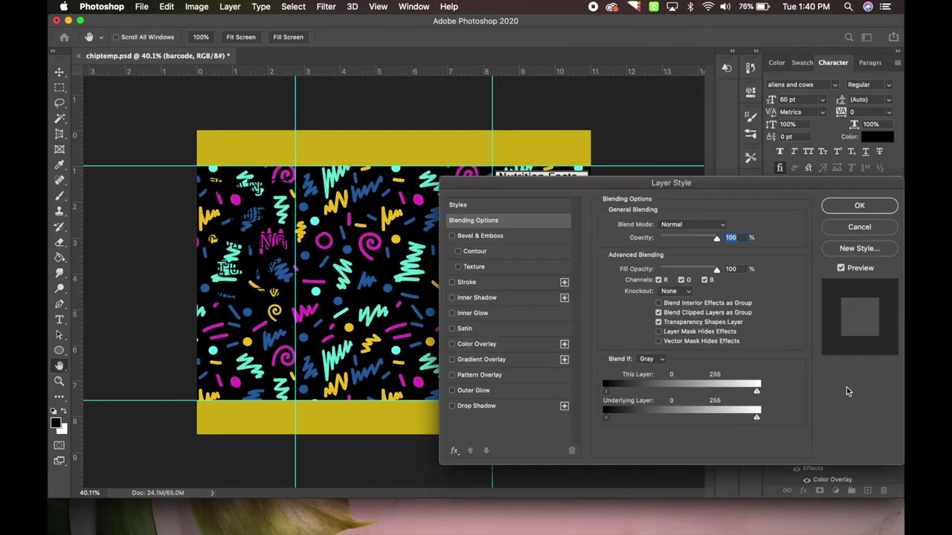
left_click(859, 227)
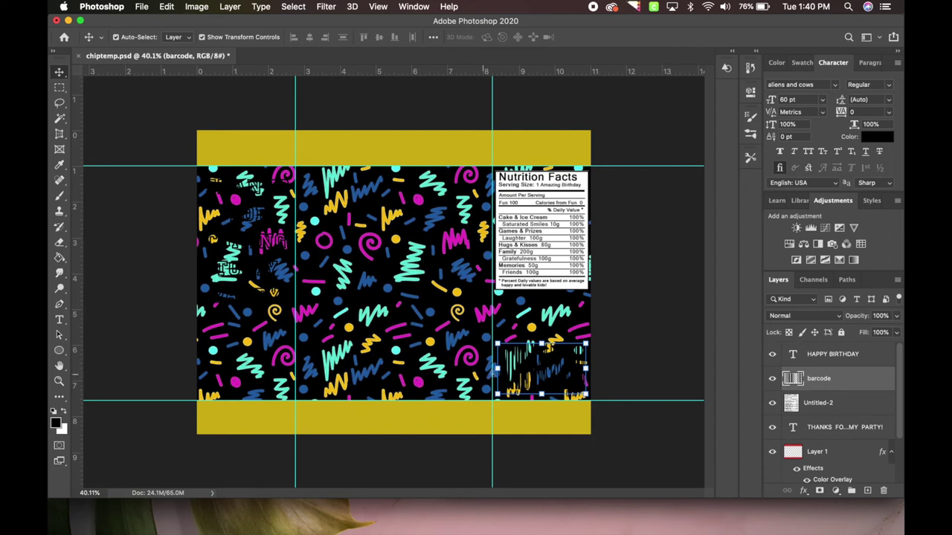
double_click(851, 392)
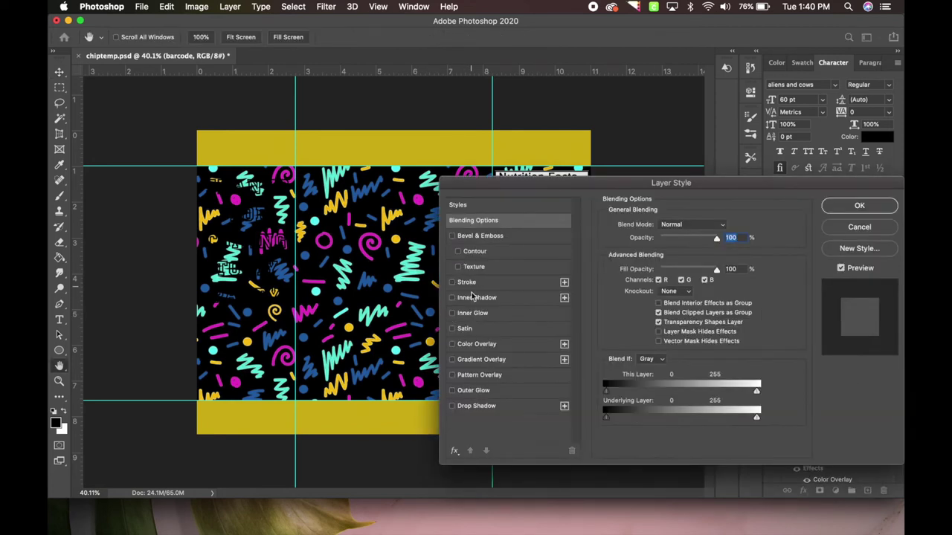
left_click(470, 392)
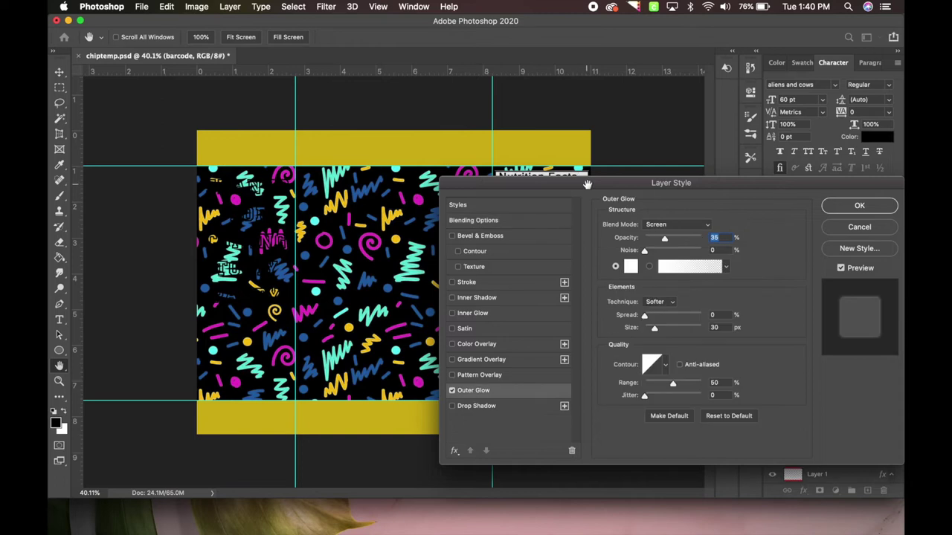
left_click_drag(588, 184, 222, 22)
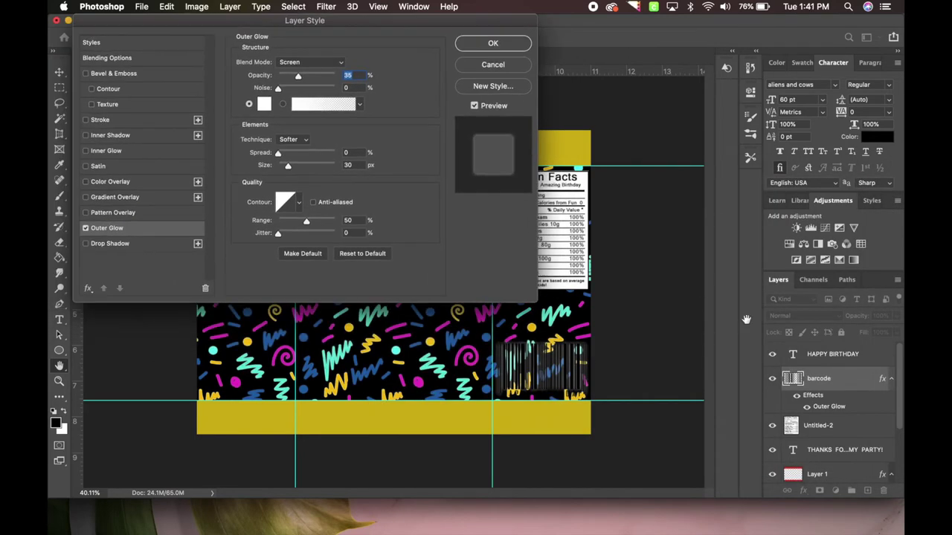
Raise the barcode's outer glow opacity to 100% and set its spread to 25%
left_click(186, 230)
left_click_drag(299, 78, 336, 76)
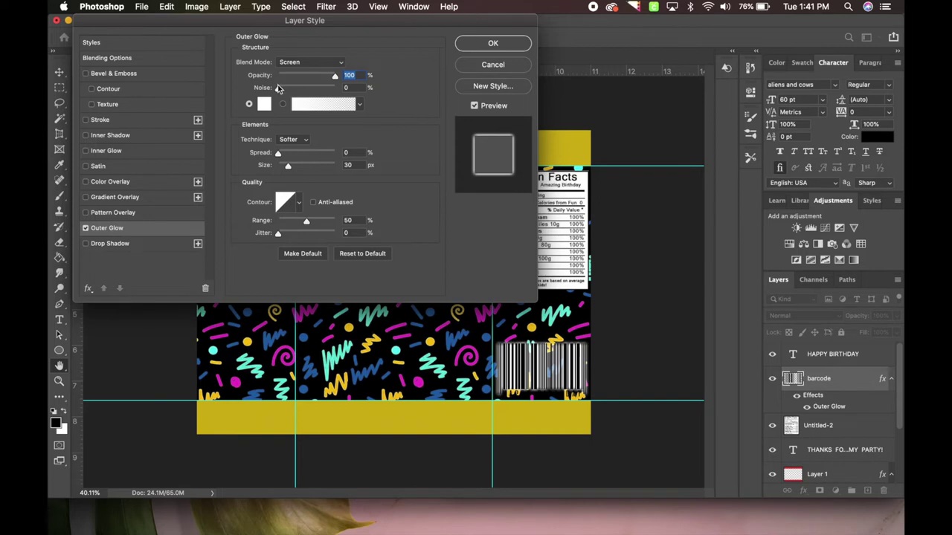
left_click_drag(279, 153, 293, 156)
left_click(170, 228)
Recolor the barcode's outer glow to the aqua 61e0ce sampled from the squiggle pattern and apply the layer style
left_click(264, 104)
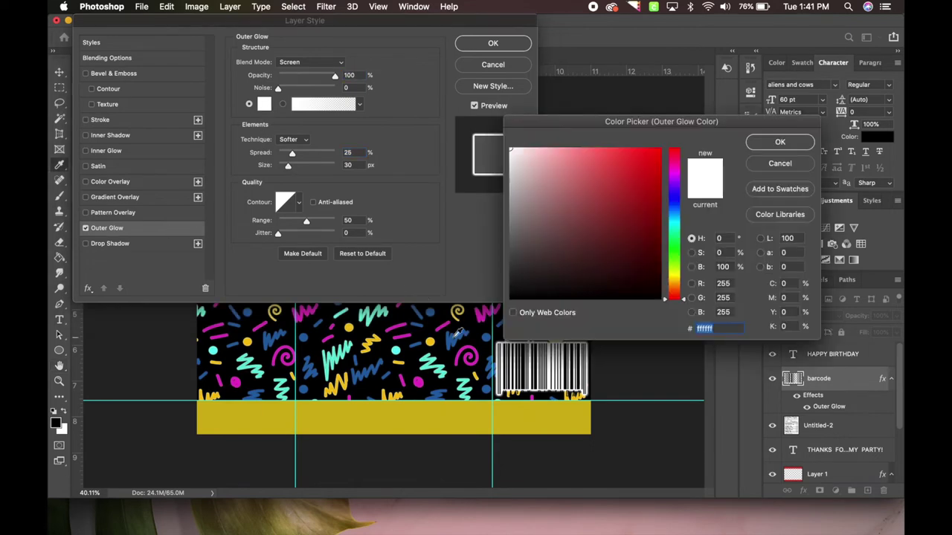
left_click(476, 360)
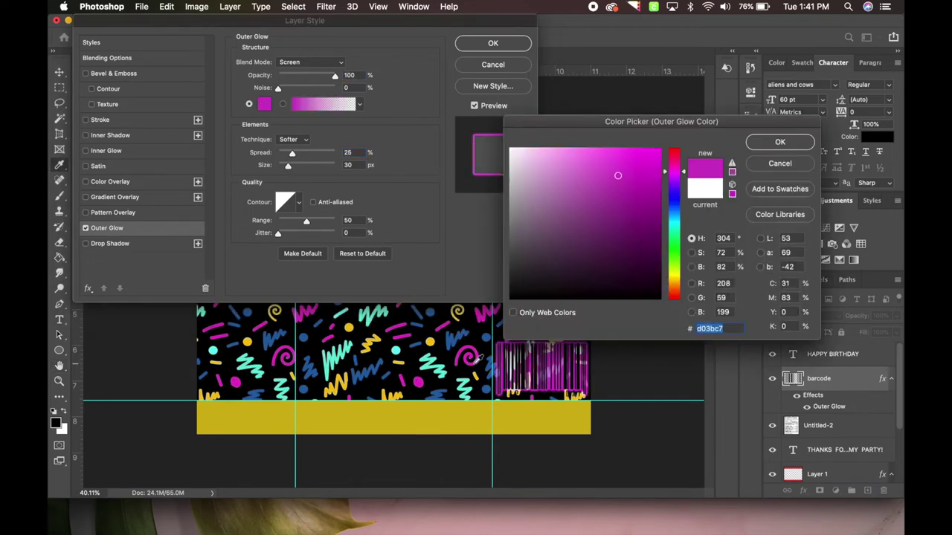
left_click(433, 358)
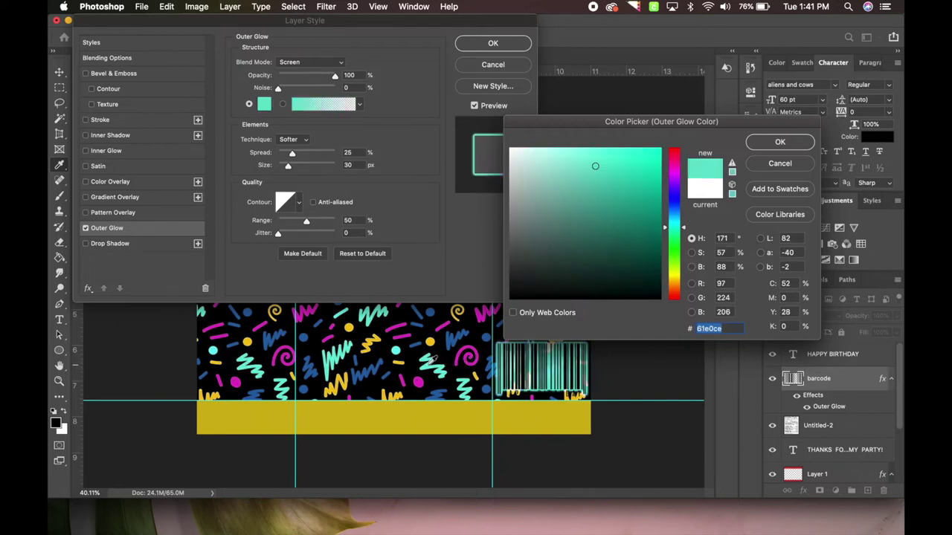
left_click(781, 144)
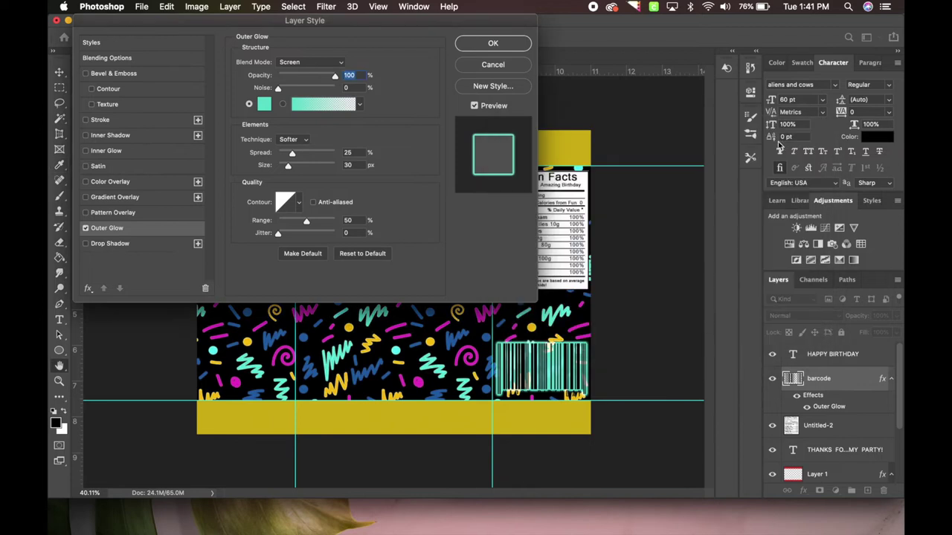
left_click(493, 45)
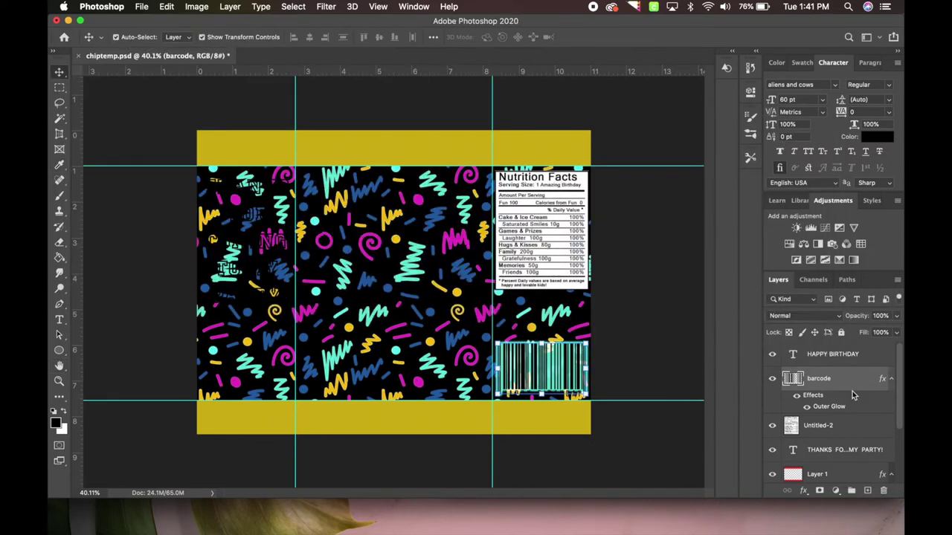
Add an outside stroke to the HAPPY BIRTHDAY text layer and set its size to 9 px
left_click(867, 362)
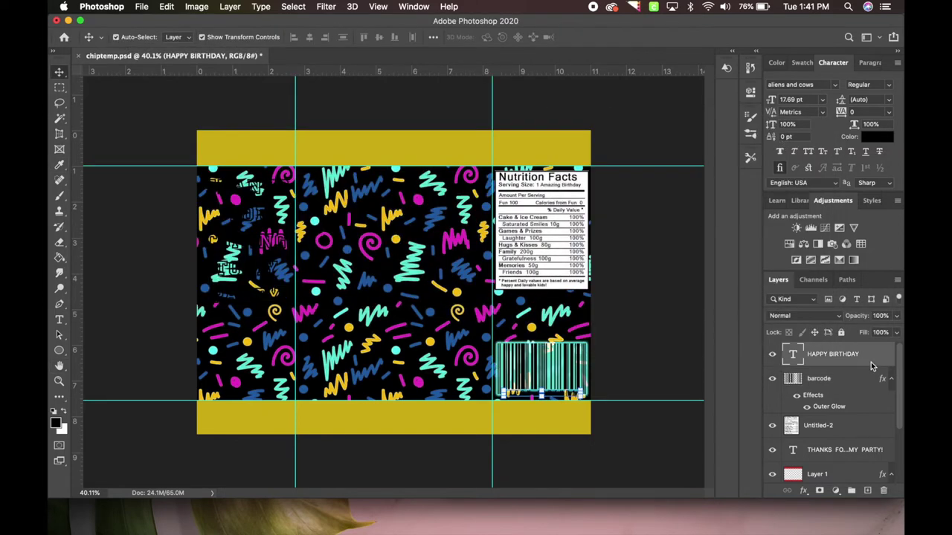
double_click(872, 365)
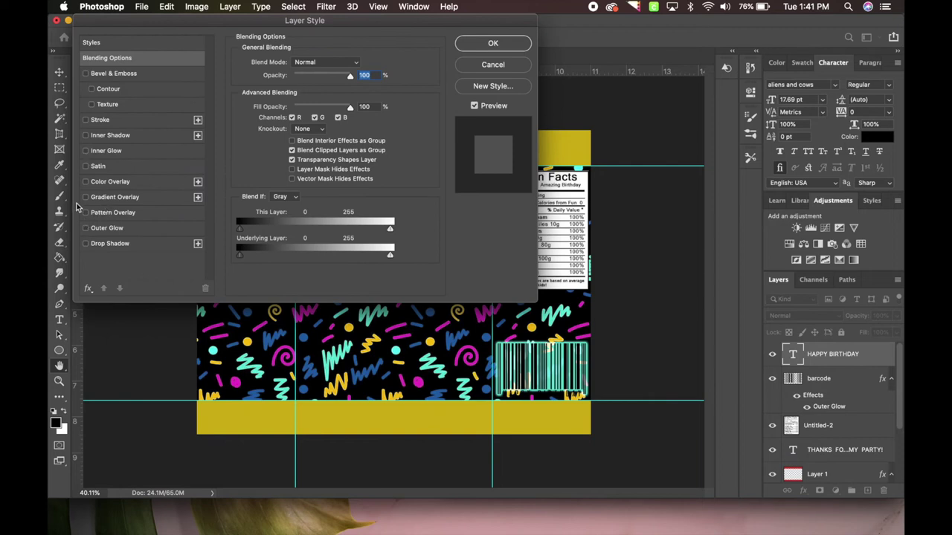
left_click(85, 120)
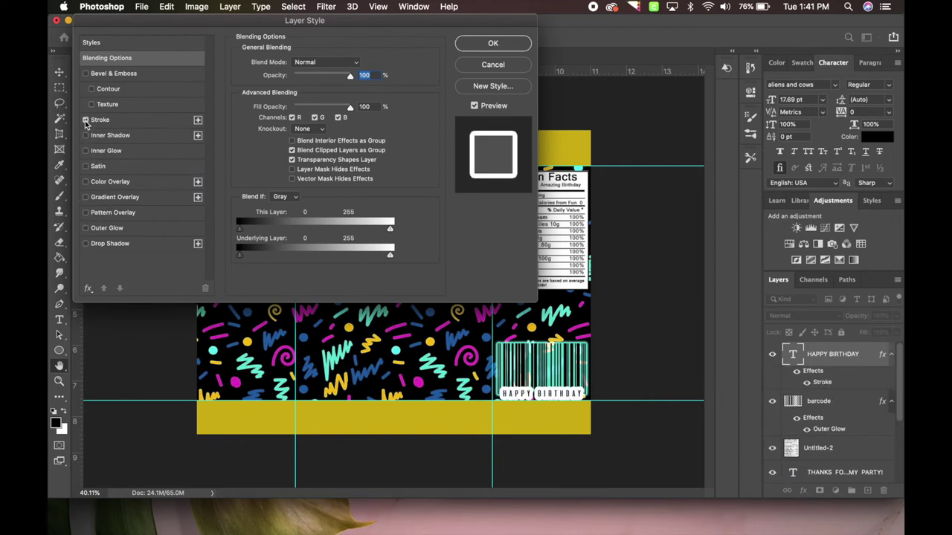
left_click(105, 119)
left_click_drag(295, 63, 285, 64)
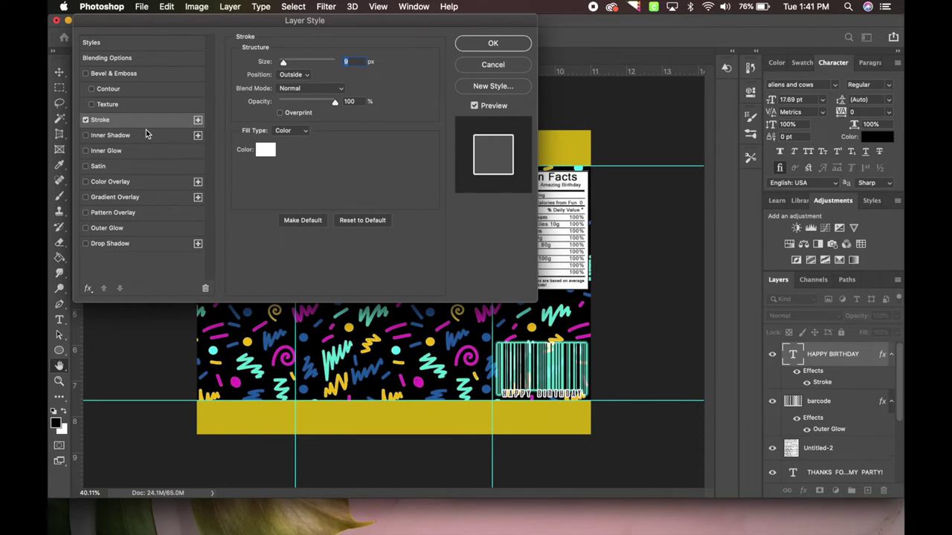
Try aqua, blue and magenta sampled from the squiggle pattern as the HAPPY BIRTHDAY stroke color
left_click(266, 150)
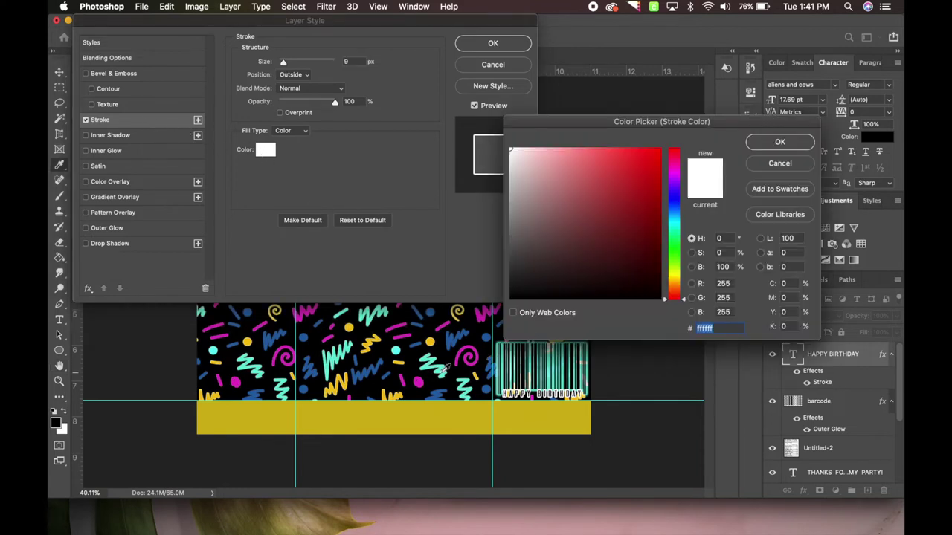
left_click(443, 370)
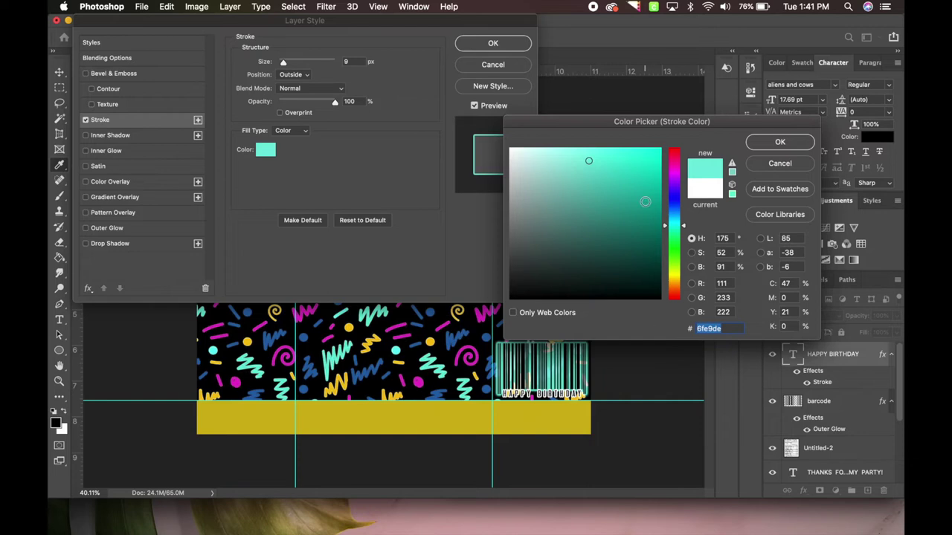
left_click(794, 141)
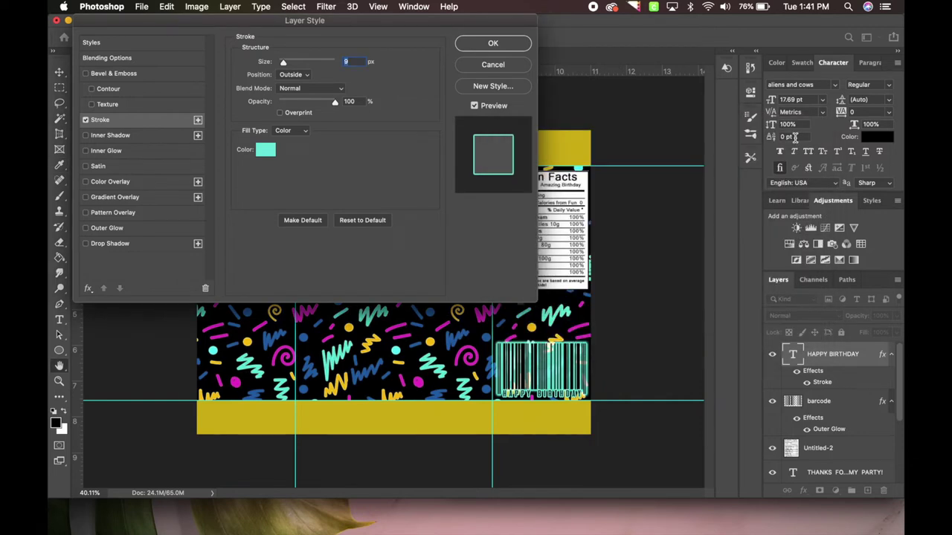
left_click(272, 152)
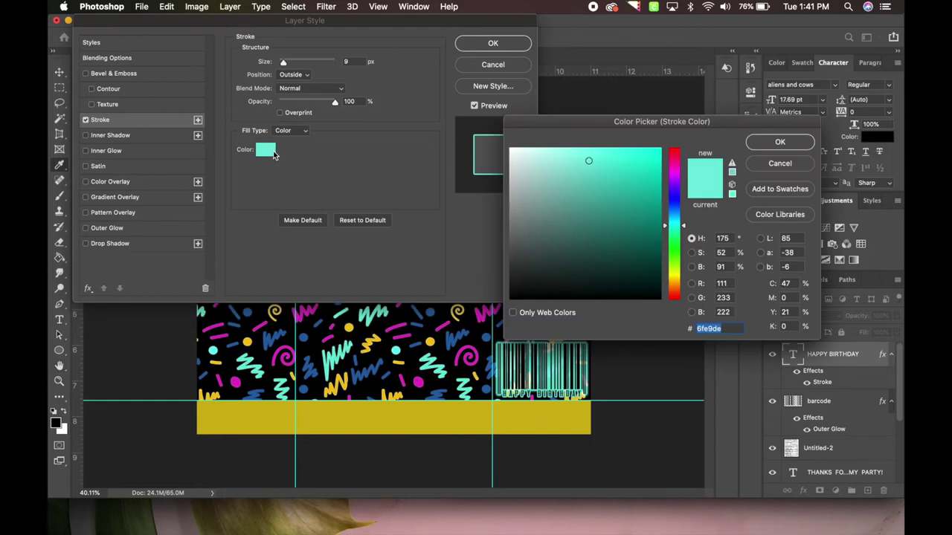
left_click(453, 339)
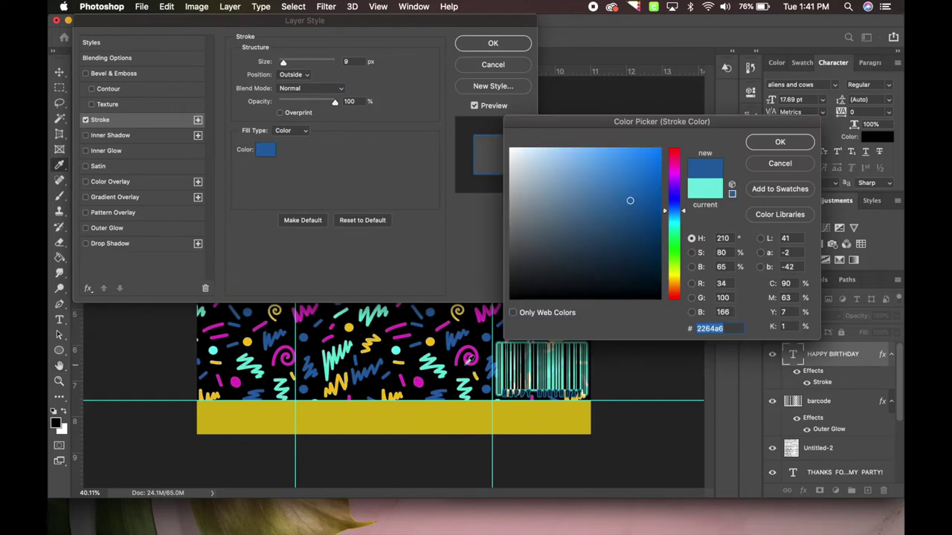
left_click(470, 358)
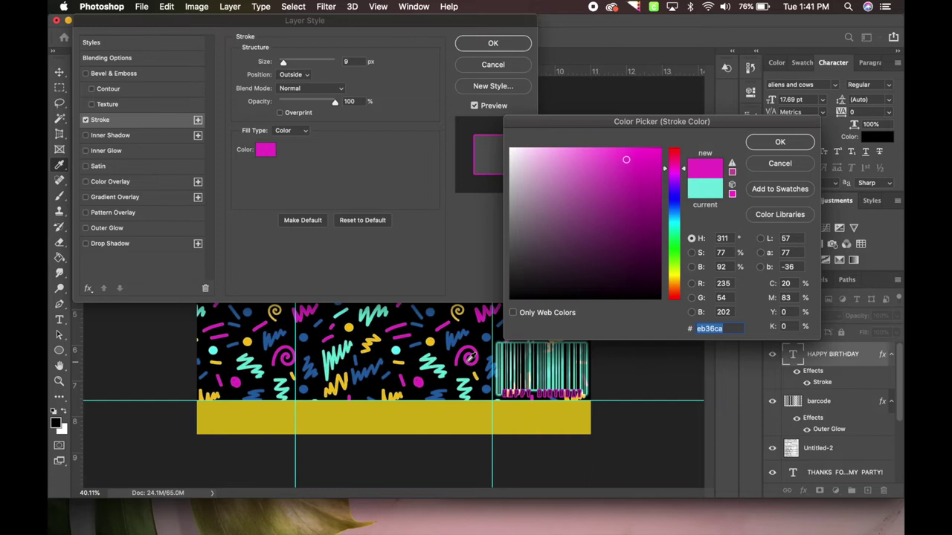
Set the HAPPY BIRTHDAY stroke color to white (ffffff) and apply the layer style
left_click_drag(540, 182, 511, 150)
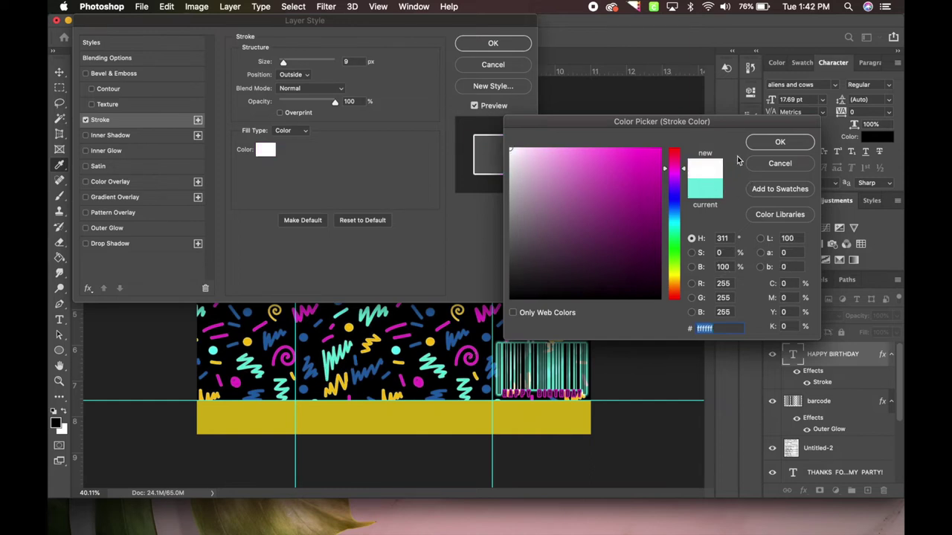
left_click(779, 142)
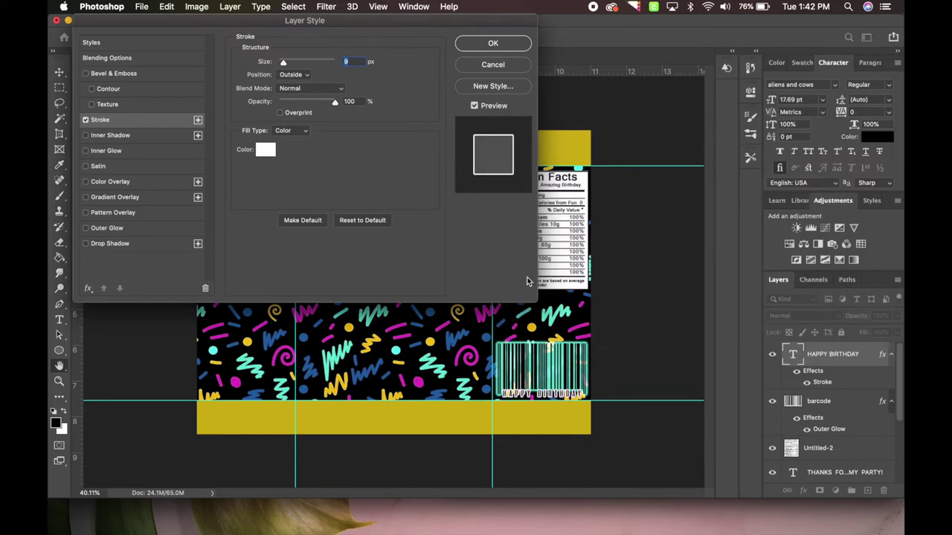
left_click(494, 44)
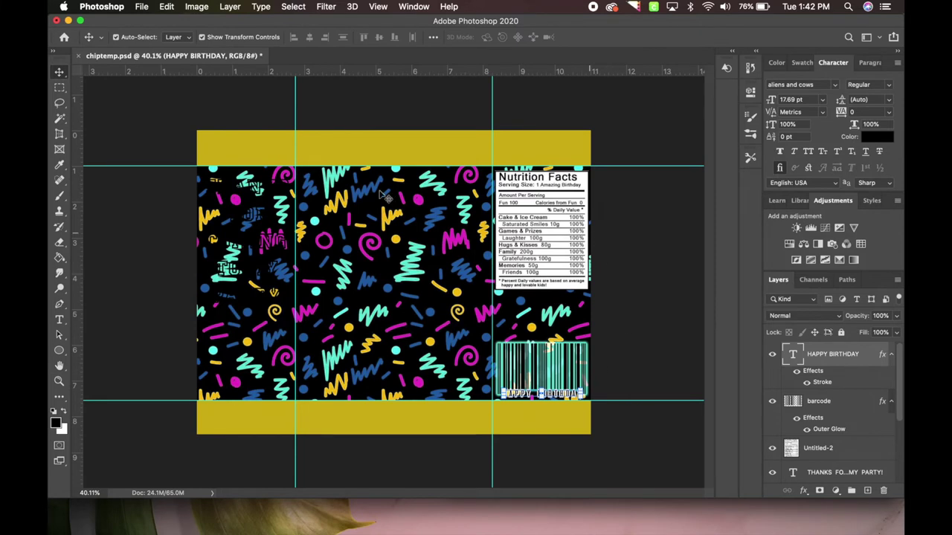
Select the THANKS FOR COMING TO MY PARTY! text layer, and hide and redisplay the Character panel
left_click(258, 229)
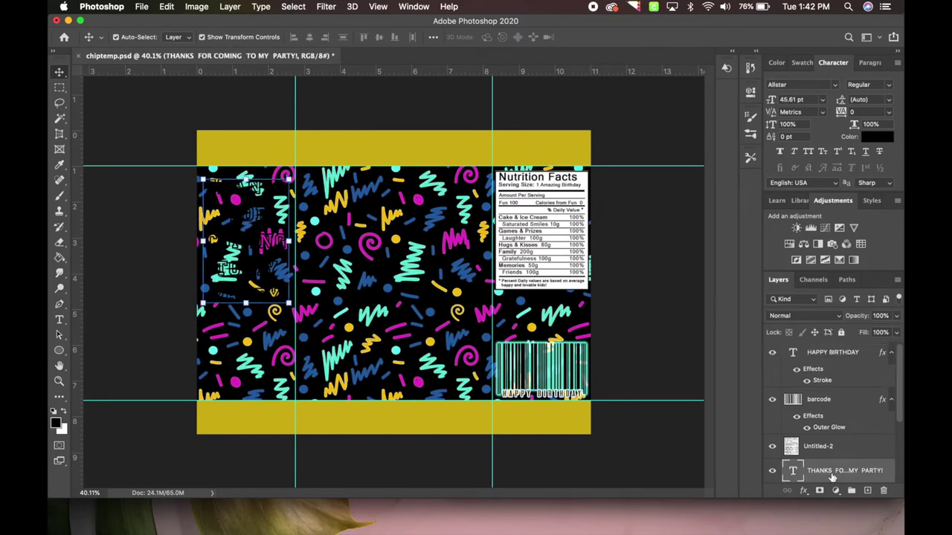
scroll(878, 475, "down", 2)
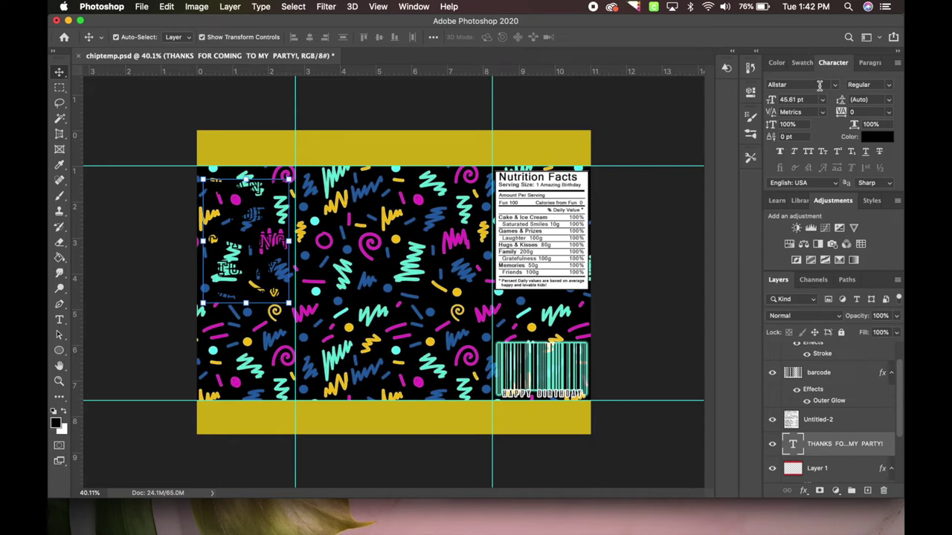
left_click(420, 7)
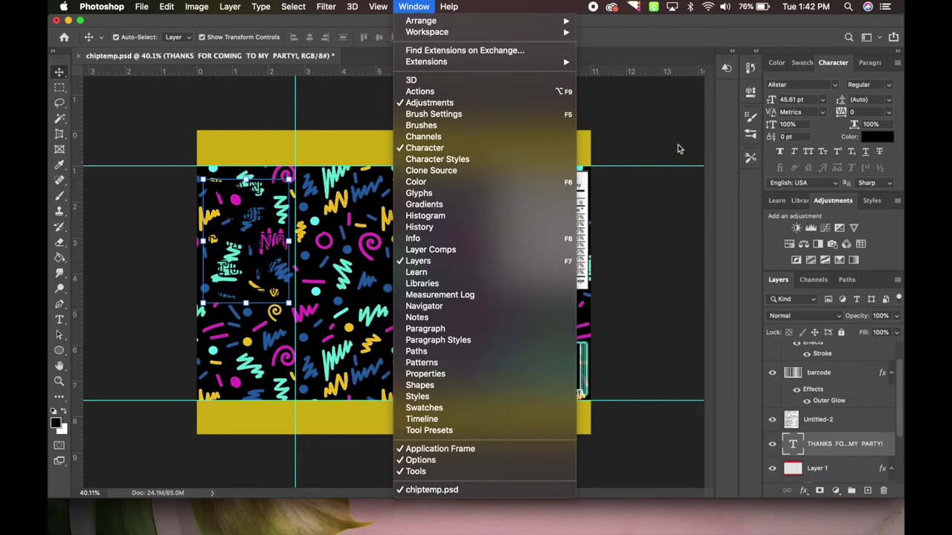
left_click(657, 98)
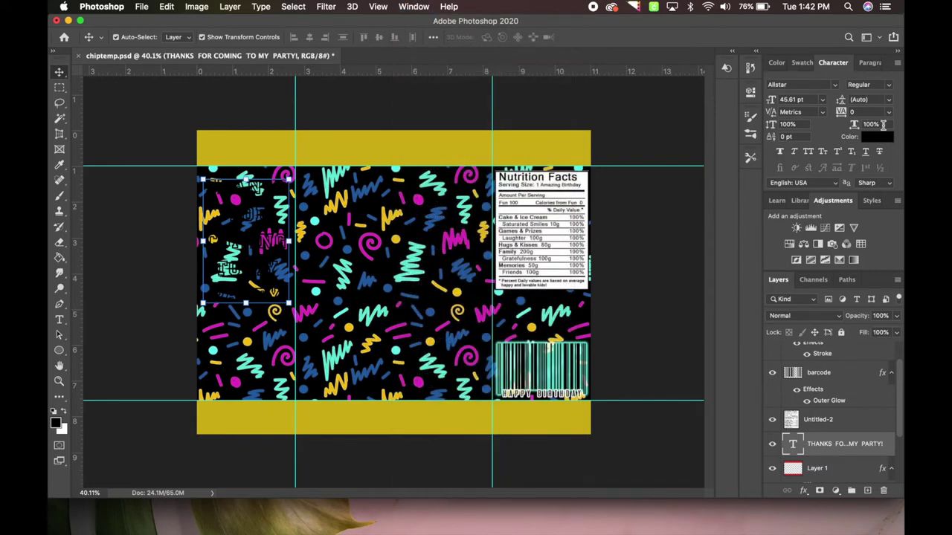
left_click(418, 6)
left_click(421, 148)
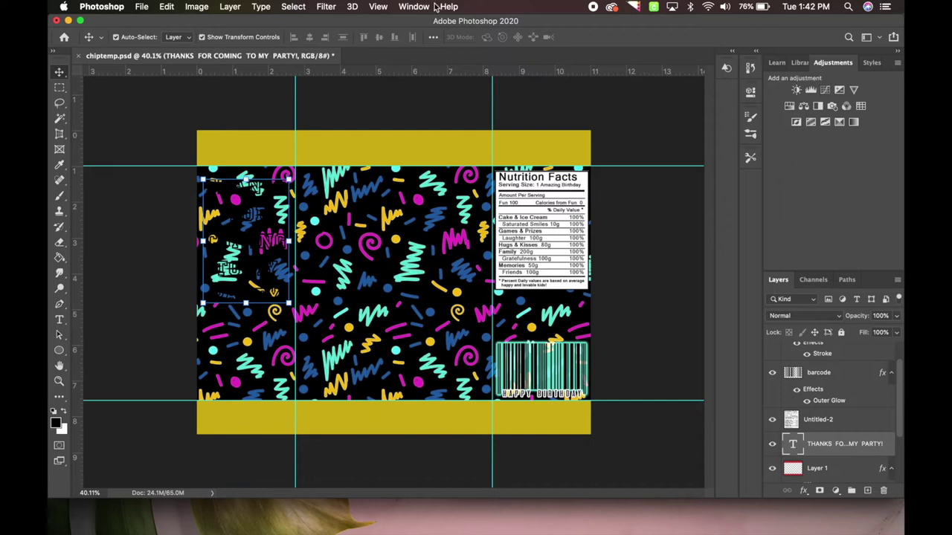
left_click(416, 6)
left_click(457, 148)
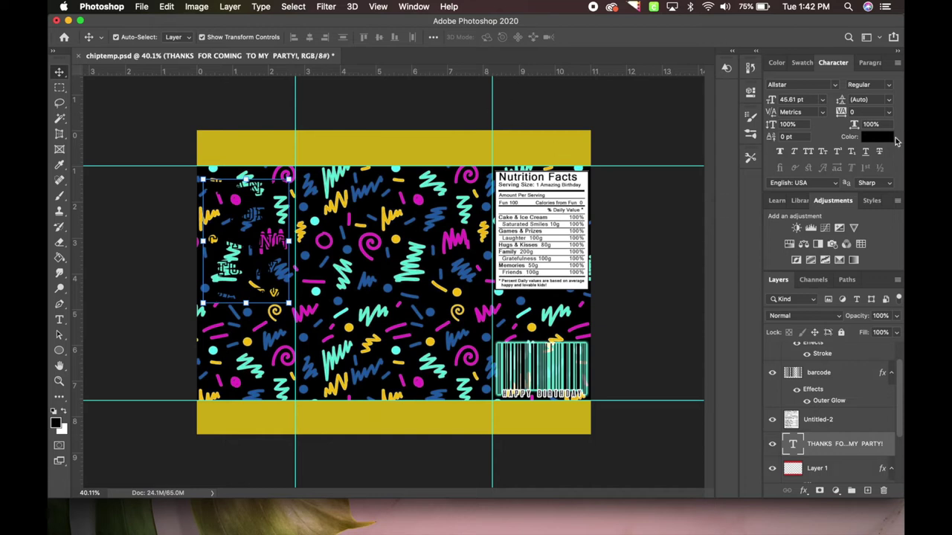
Change the THANKS FOR COMING TO MY PARTY! text color to white (ffffff)
left_click(880, 151)
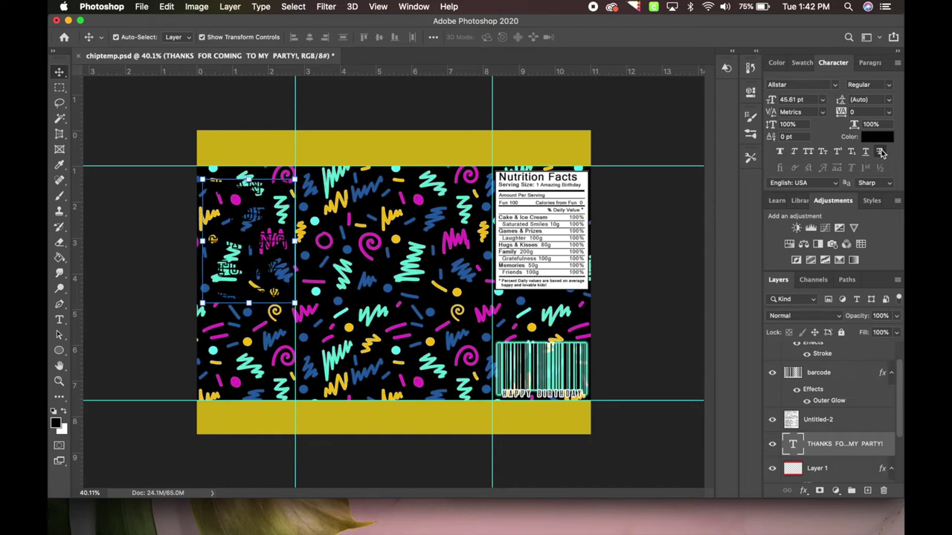
left_click(876, 137)
left_click_drag(580, 169, 510, 149)
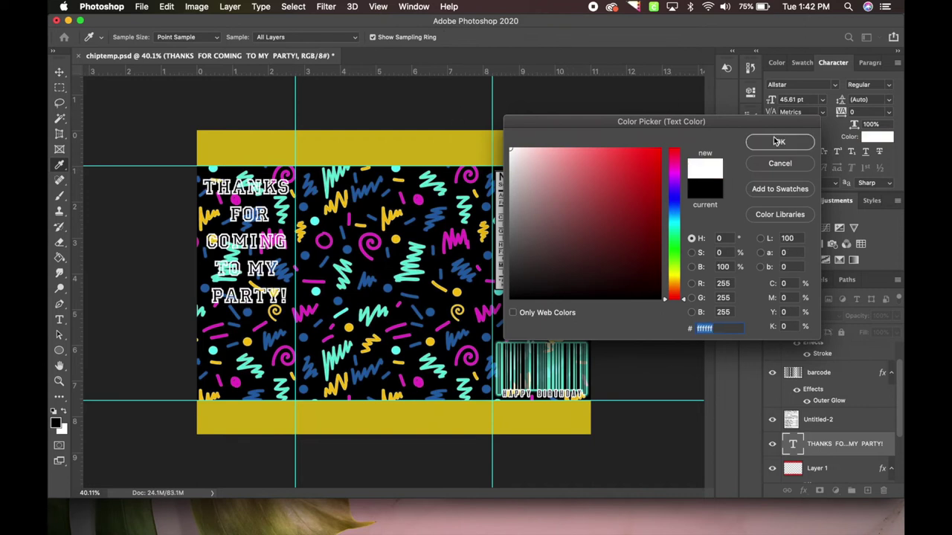
left_click(776, 141)
Move the Nutrition Facts label slightly down on the back panel, leaving a gap below the upper band
key("v")
left_click(557, 233)
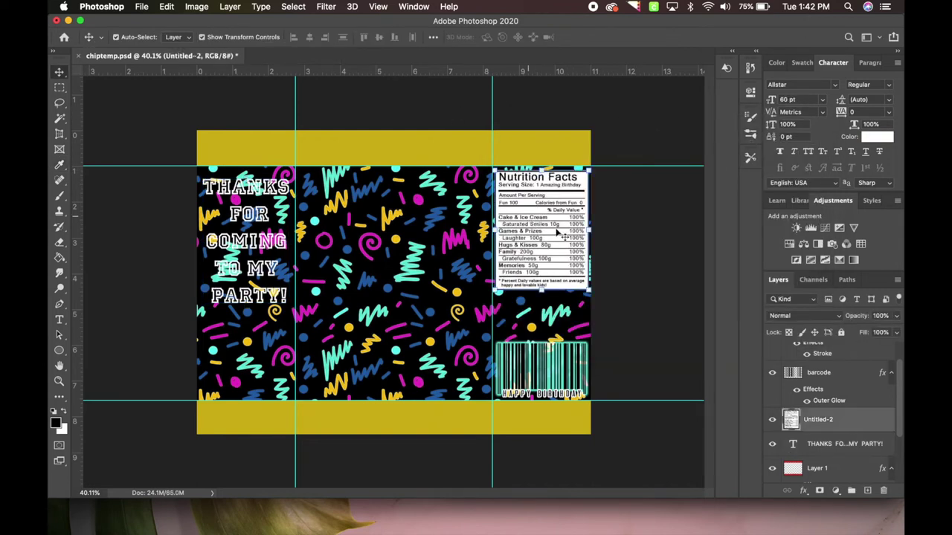
left_click_drag(556, 233, 556, 250)
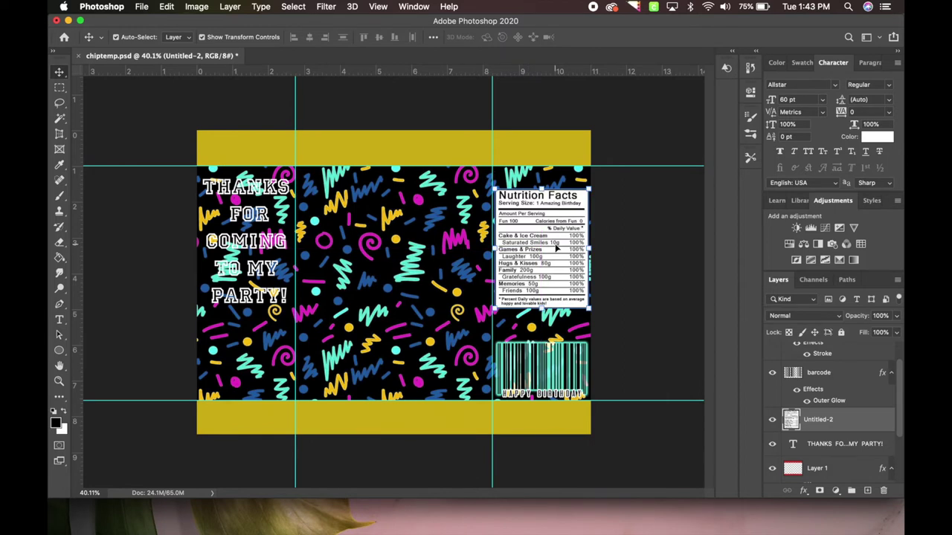
left_click(640, 144)
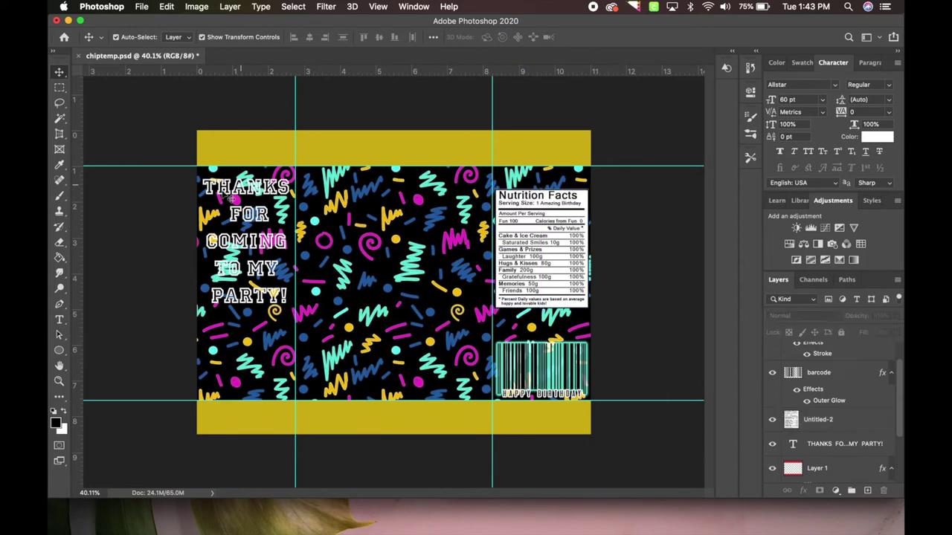
left_click(257, 232)
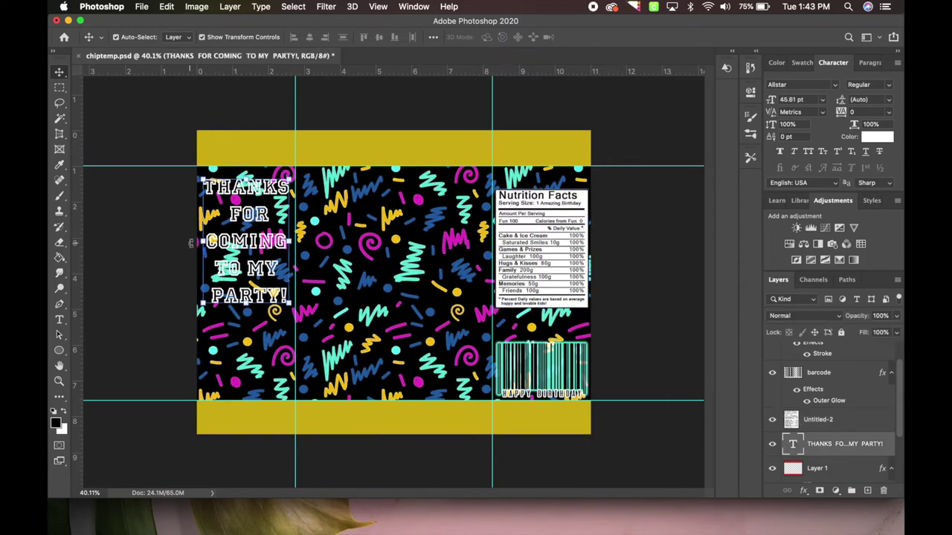
left_click(155, 235)
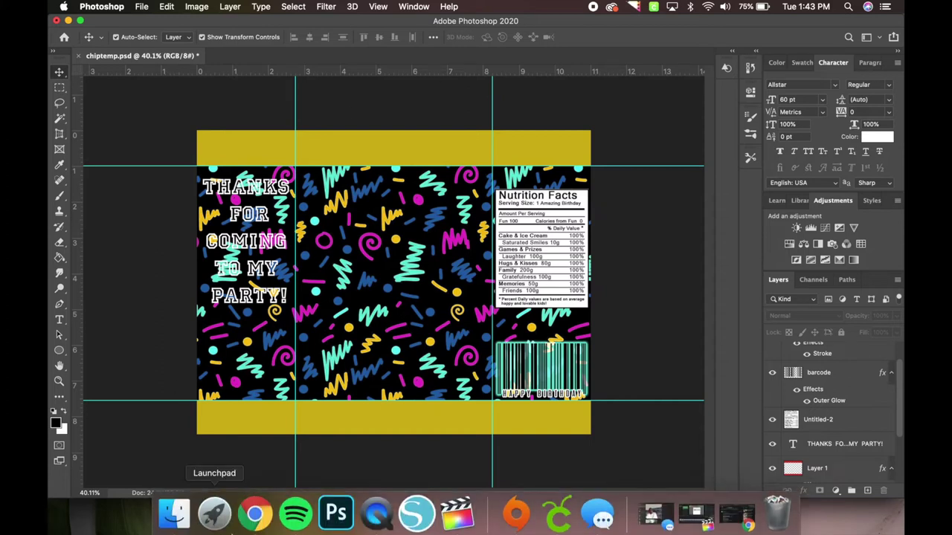
Place the blank yellow-outlined burst from Untitled-1.psd in the rugrats folder onto the upper part of the center panel
left_click(174, 512)
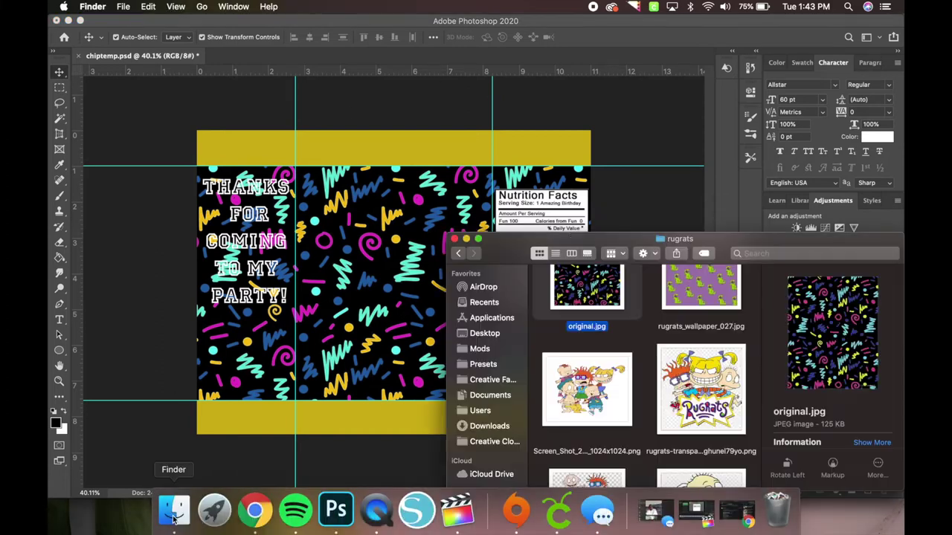
left_click(717, 381)
scroll(717, 381, "down", 6)
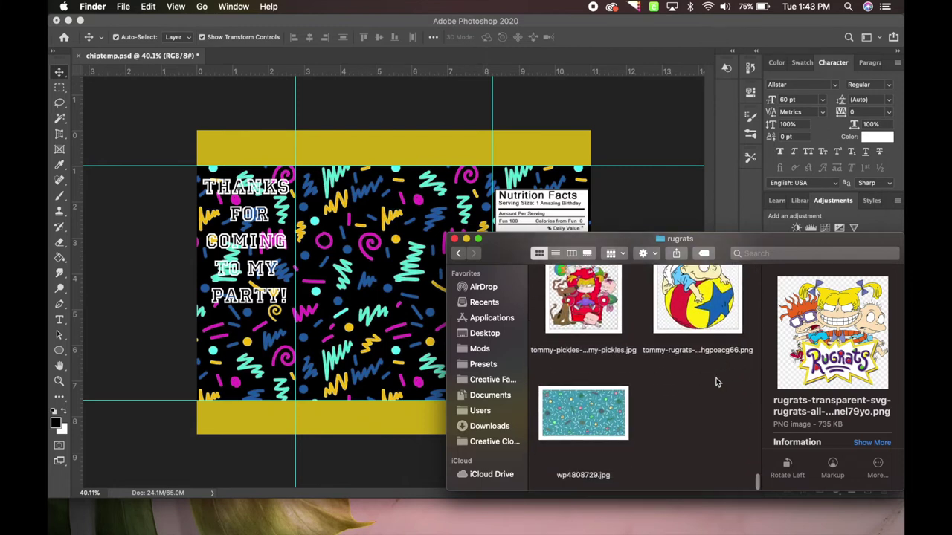
scroll(718, 381, "up", 10)
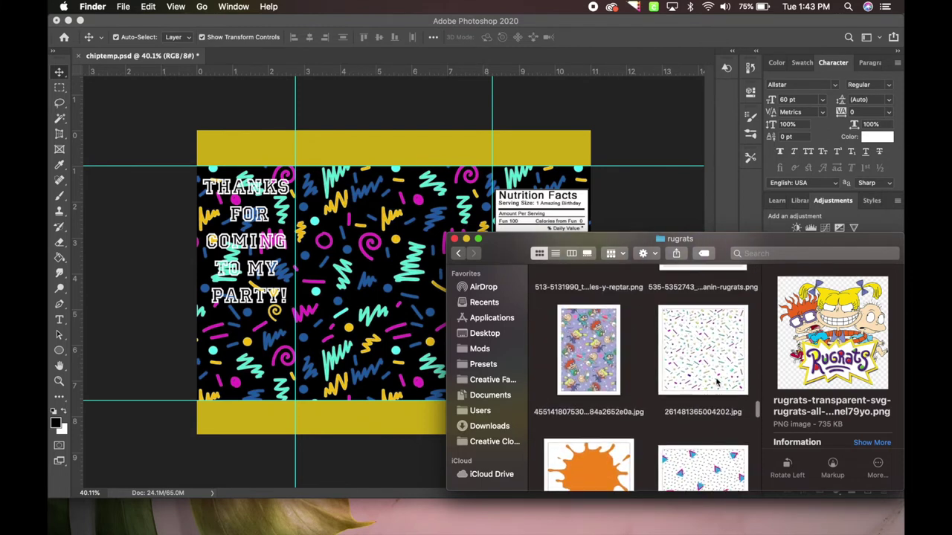
scroll(718, 381, "up", 10)
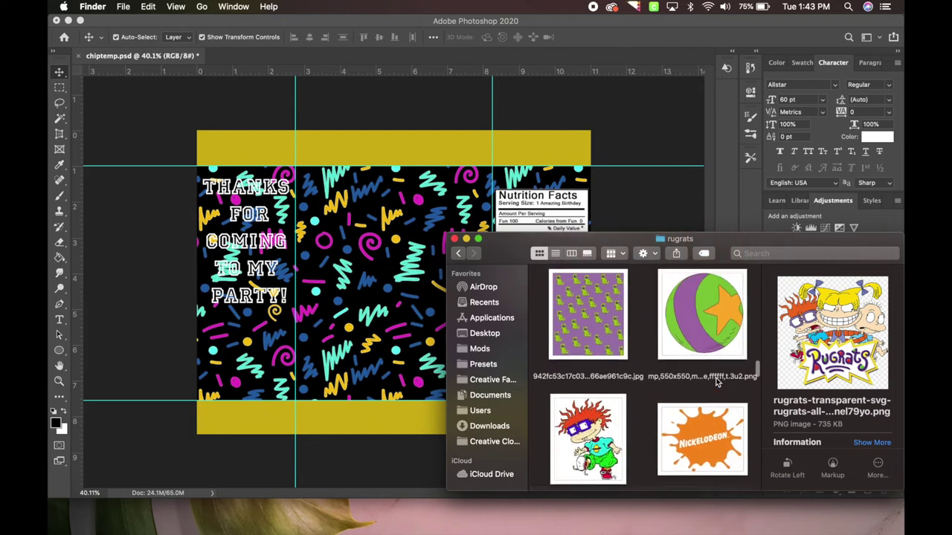
scroll(718, 381, "up", 10)
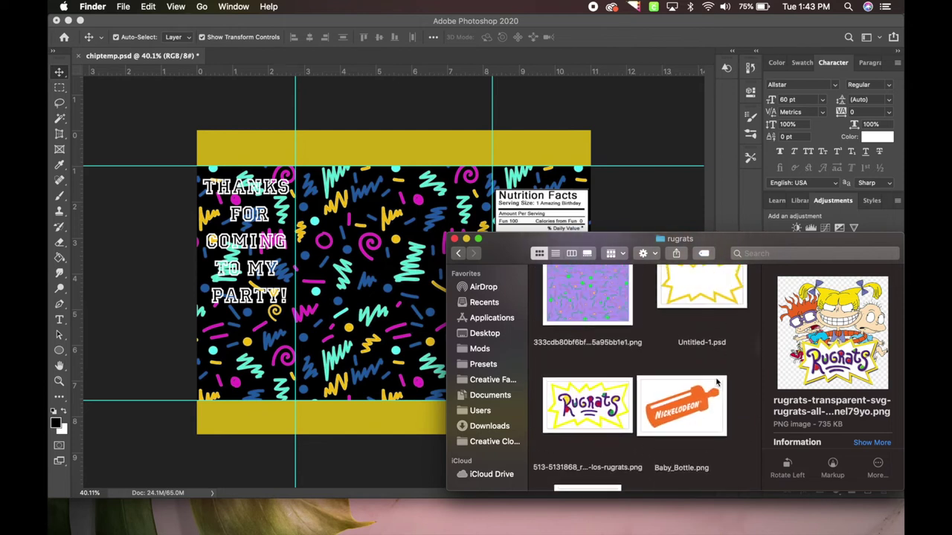
scroll(717, 382, "up", 3)
left_click(699, 355)
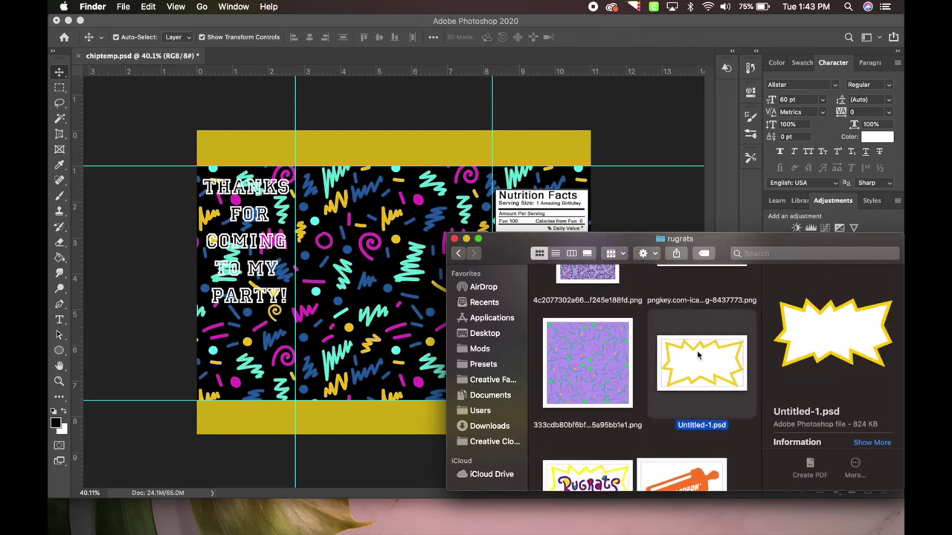
left_click_drag(696, 352, 356, 257)
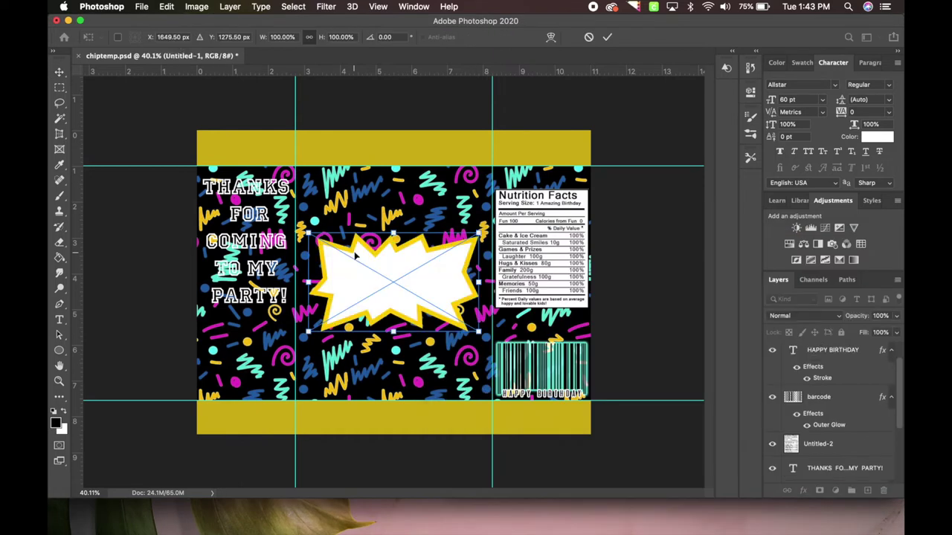
left_click_drag(407, 299, 405, 229)
key("Return")
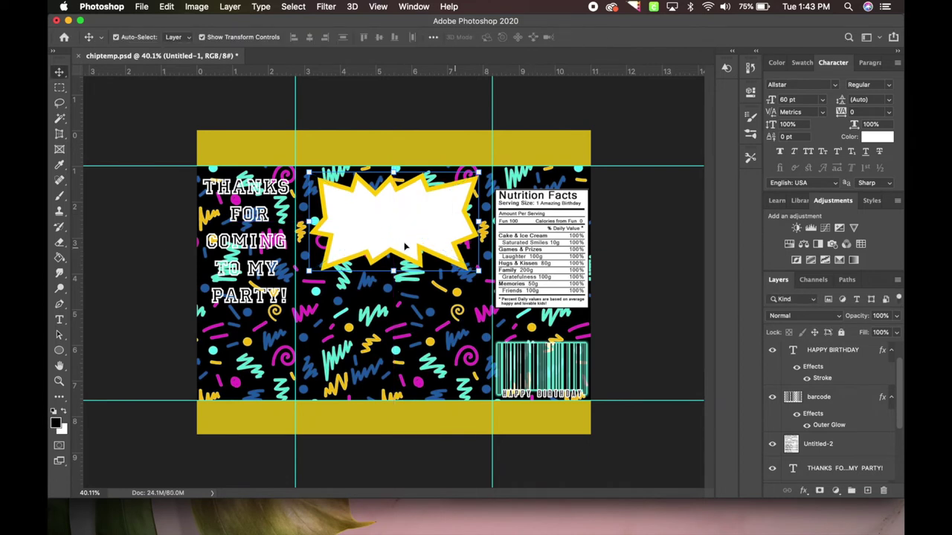
Add a text layer with the birthday child's first name over the white burst
left_click(59, 320)
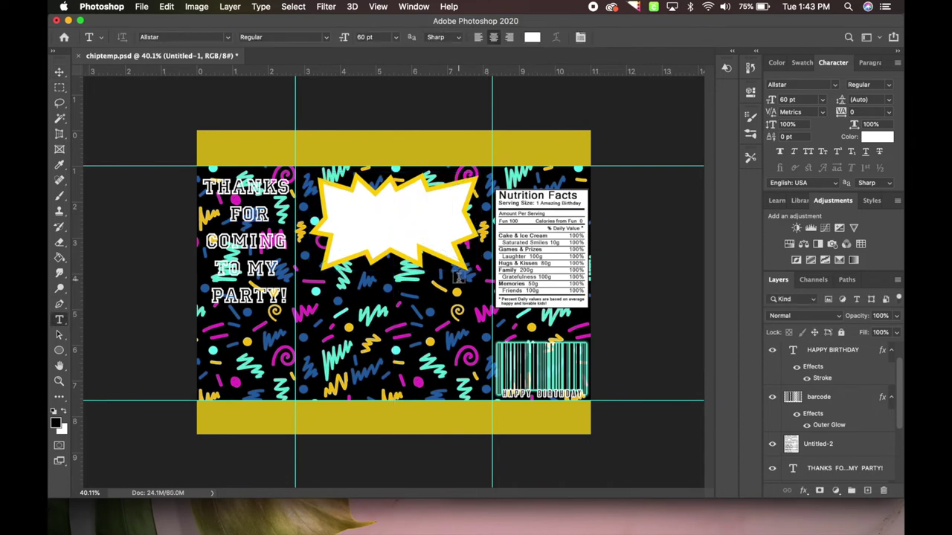
left_click(353, 207)
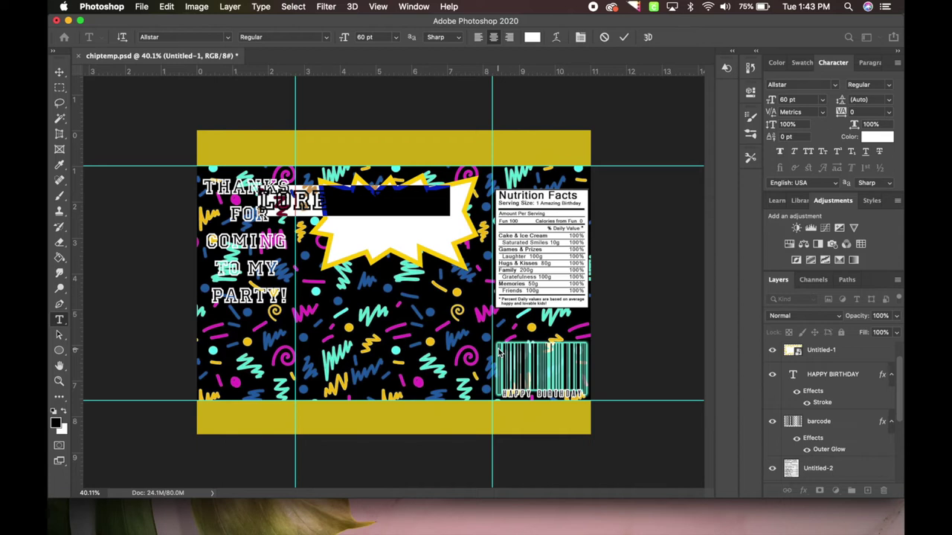
type("TAYLOR")
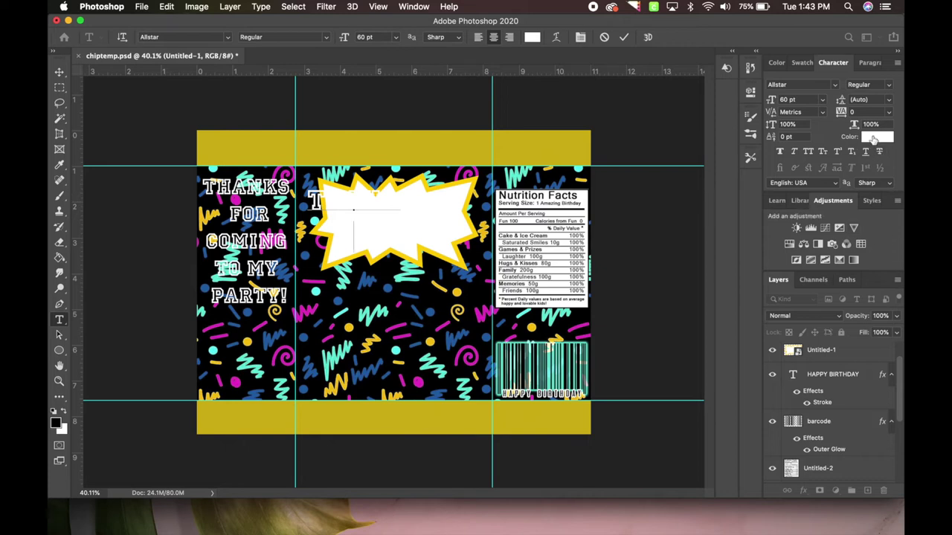
left_click(60, 72)
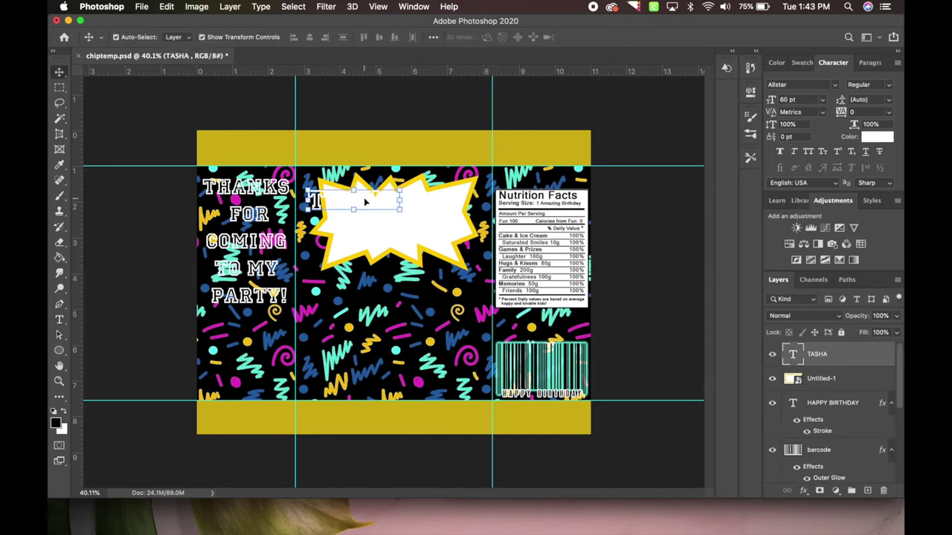
Change the name text color to black
left_click(878, 137)
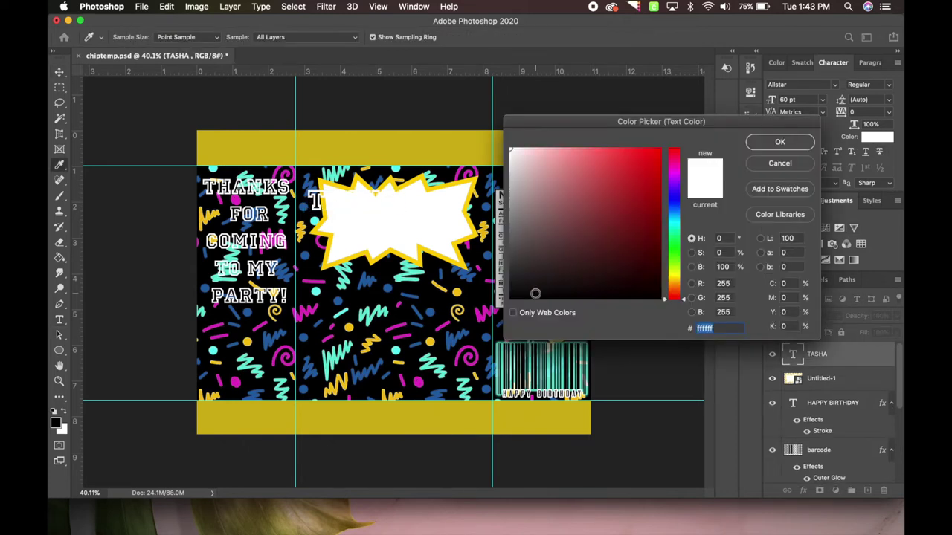
left_click(511, 298)
left_click(780, 141)
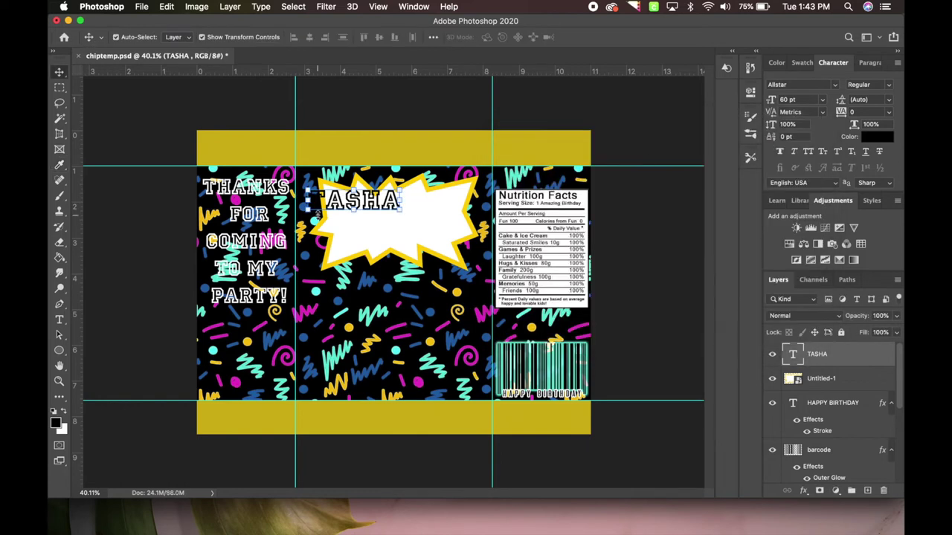
Set the name text in the Rugrats Regular font and enlarge it to nearly fill the burst
left_click(771, 84)
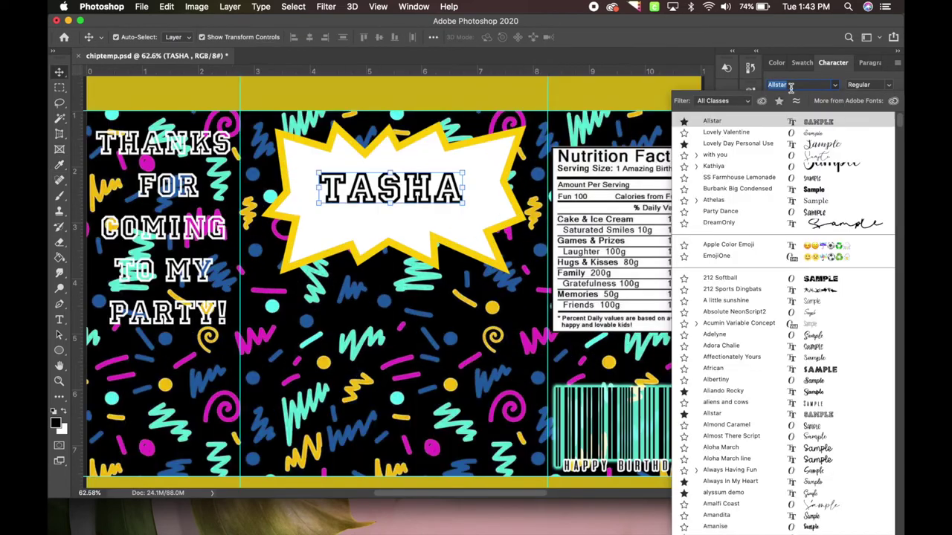
type("RUG")
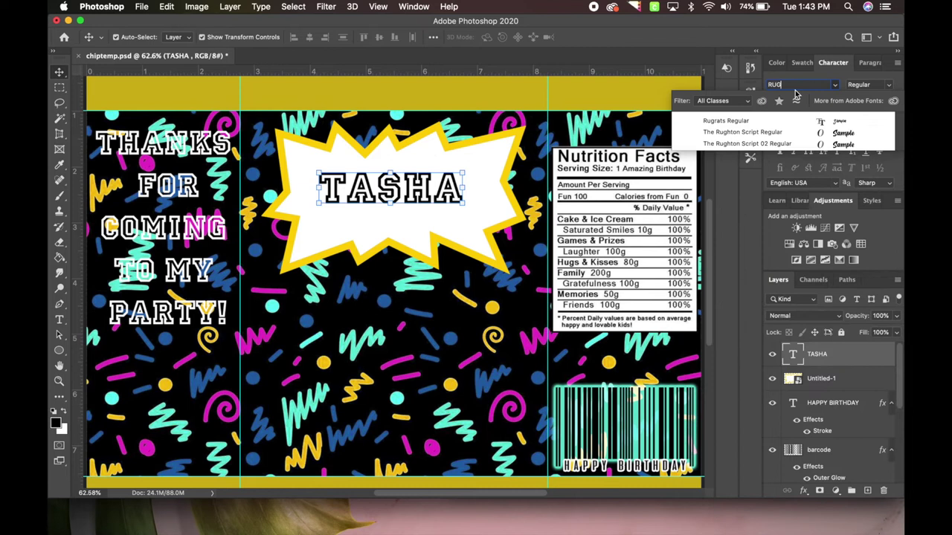
left_click(792, 122)
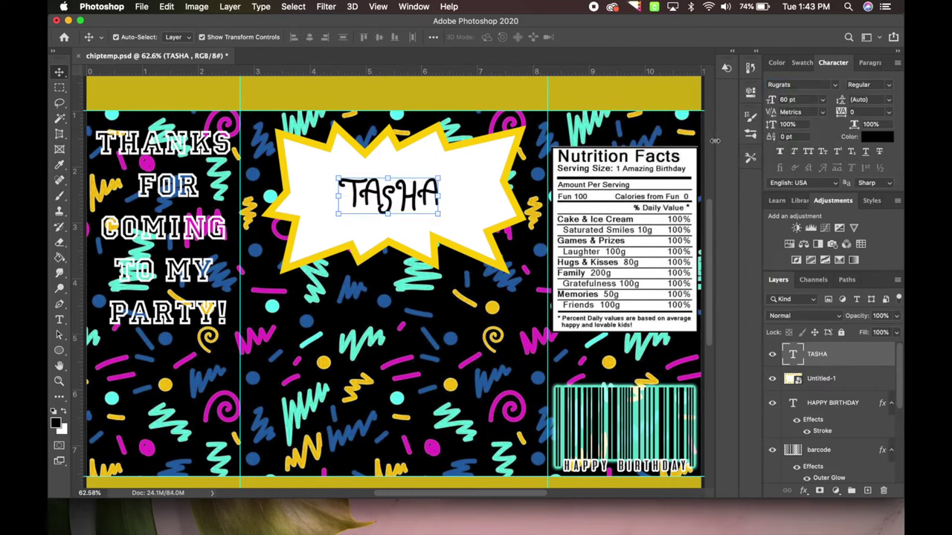
left_click_drag(440, 217, 532, 220)
Switch to Chrome, go to google.com and search for RUGRATS FONT
key("super+Tab")
left_click(451, 46)
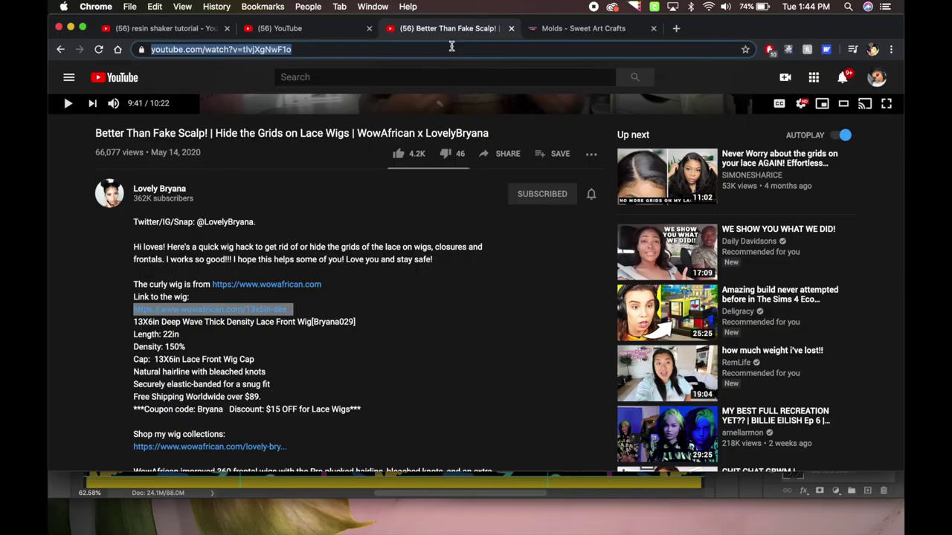
type("google.com")
key("Return")
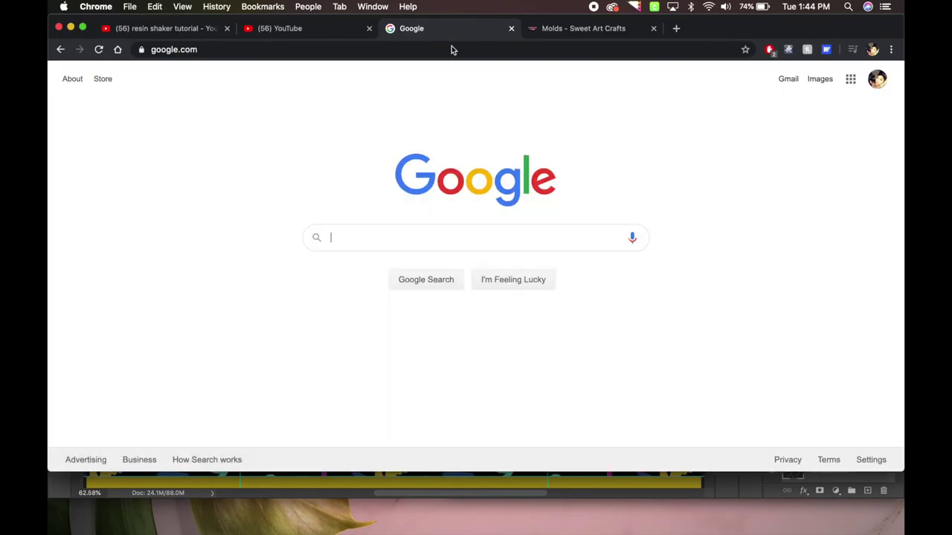
type("RUGRATS F")
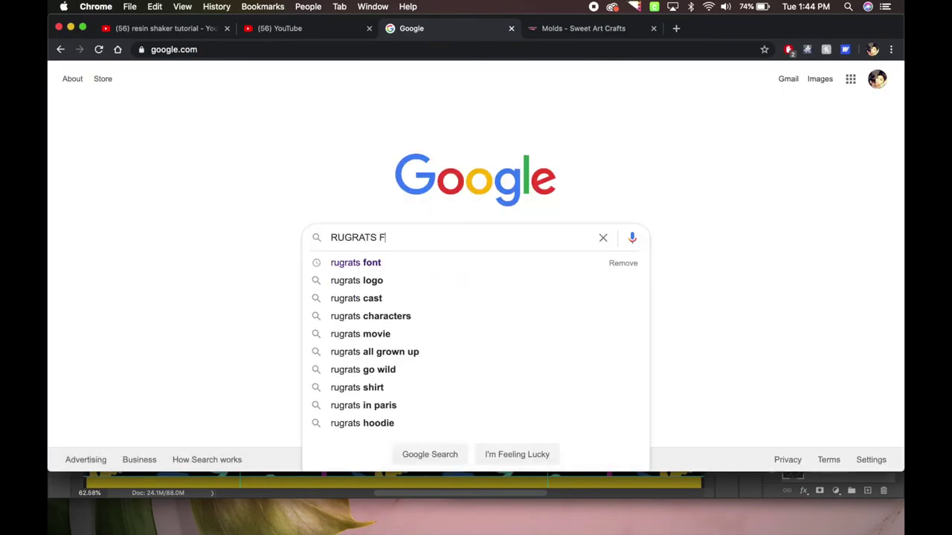
type("ON")
type("T")
key("Return")
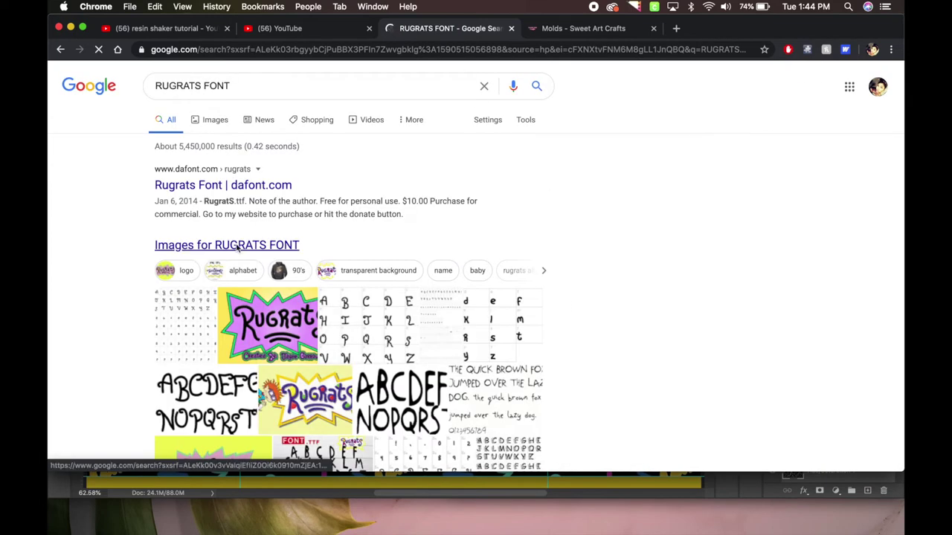
Open the FFonts.net page of the Rugrats font from the image results, examine its preview and download section, and return to Photoshop
scroll(293, 350, "down", 2)
scroll(293, 349, "down", 2)
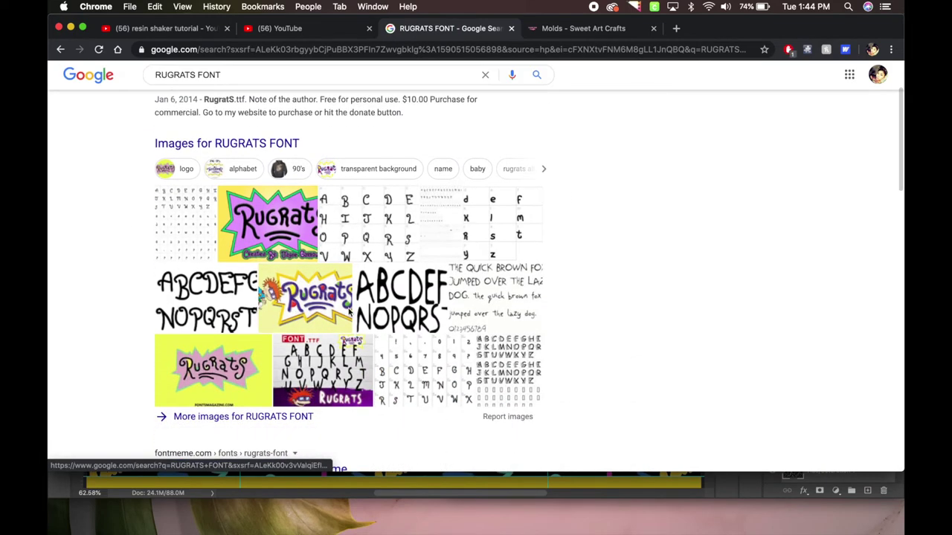
left_click(190, 309)
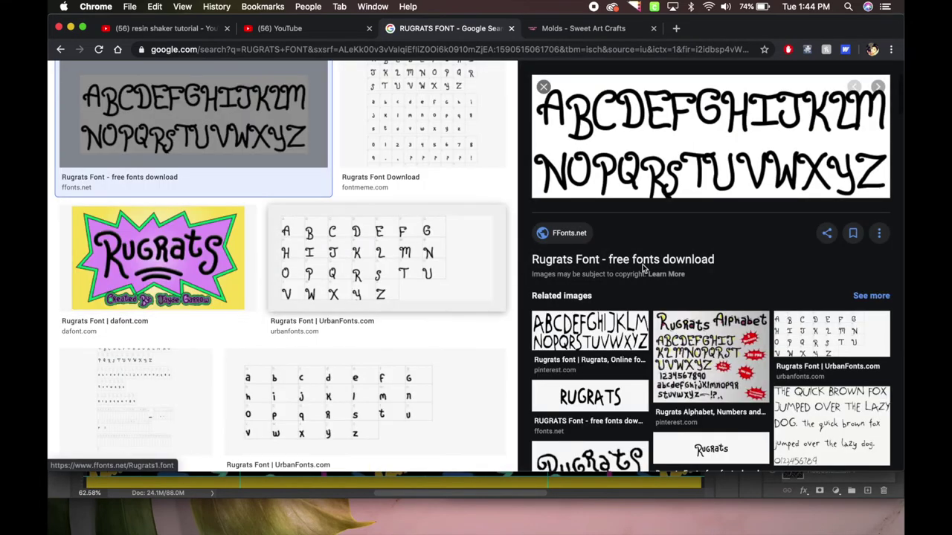
left_click(659, 143)
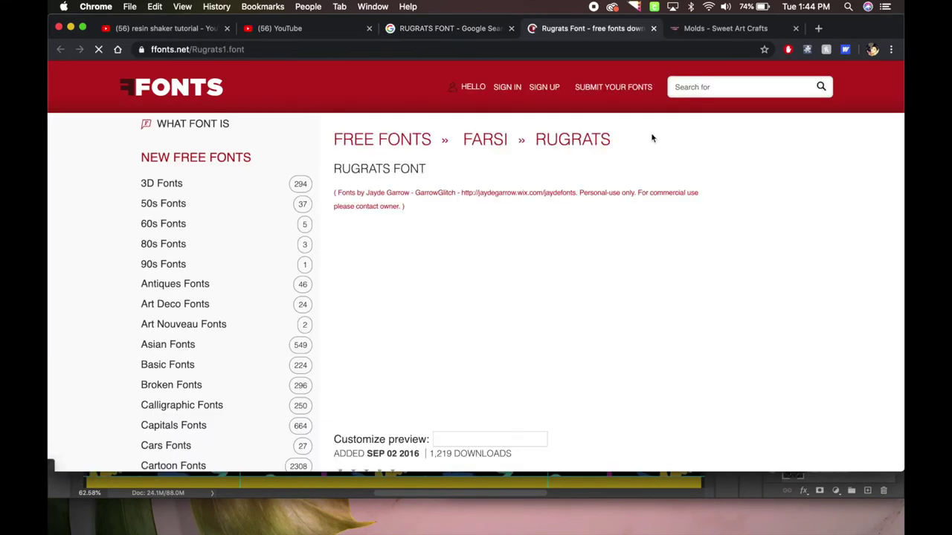
scroll(734, 415, "down", 3)
scroll(737, 415, "down", 8)
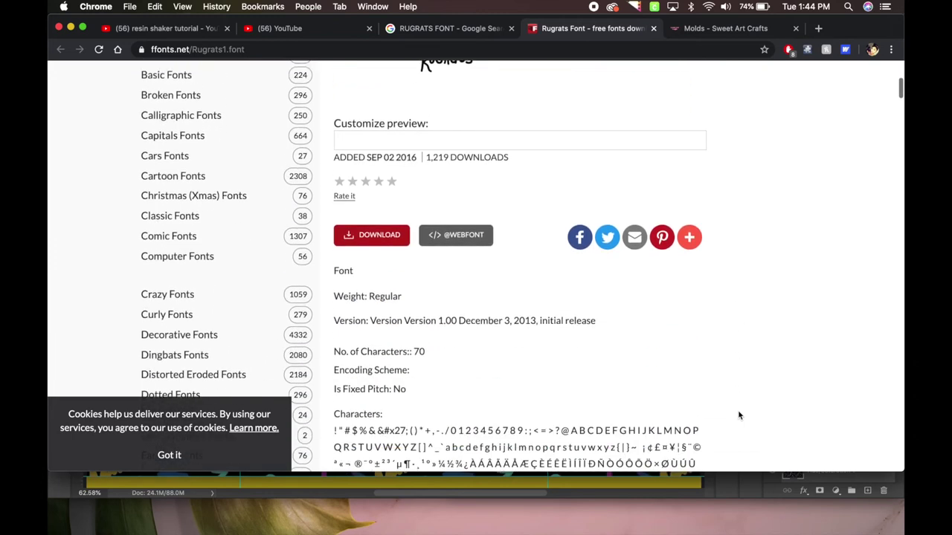
scroll(411, 209, "up", 10)
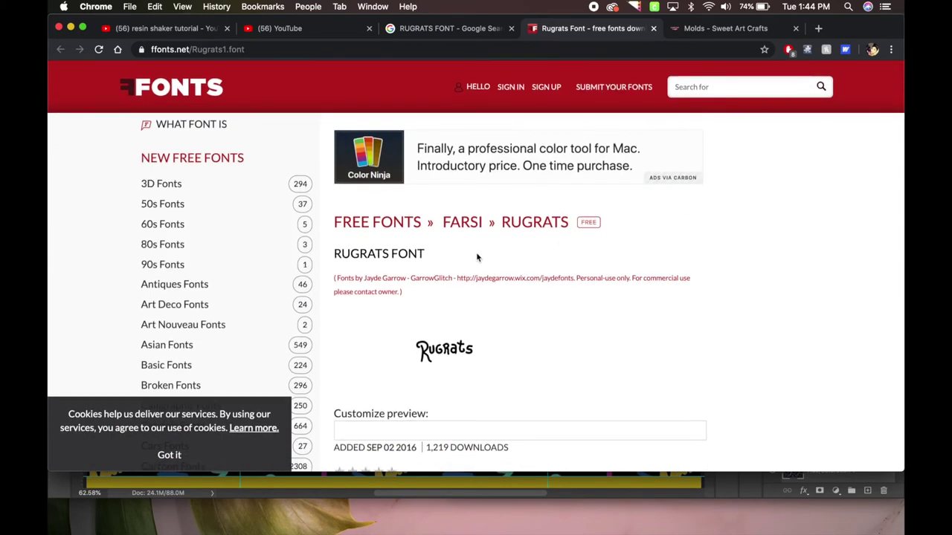
scroll(602, 384, "down", 6)
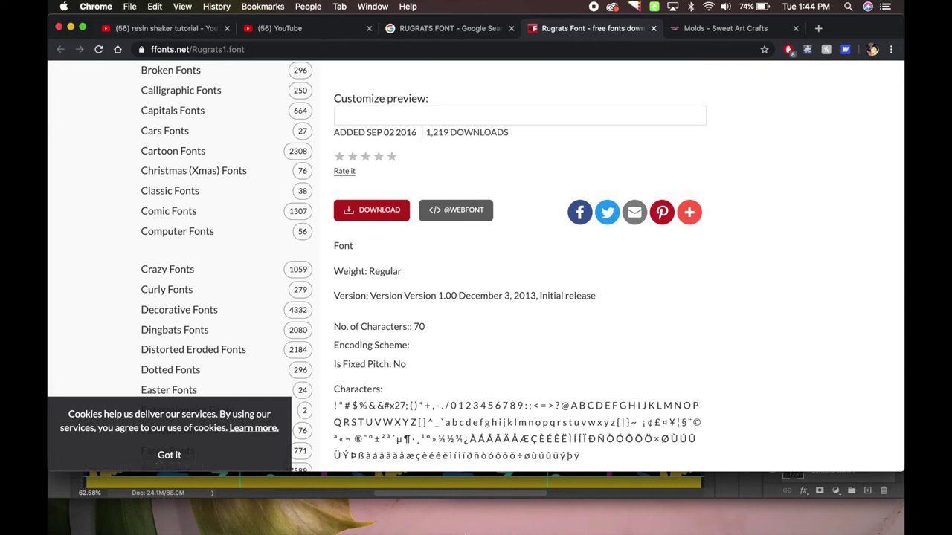
left_click(70, 26)
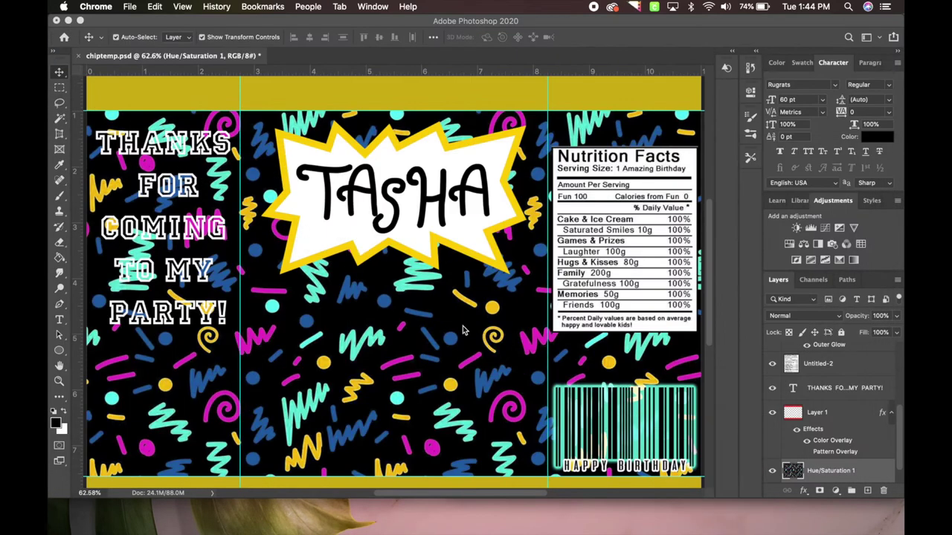
Preview the original Rugrats logo PNG in the rugrats folder as a reference for the name lettering
left_click(394, 216)
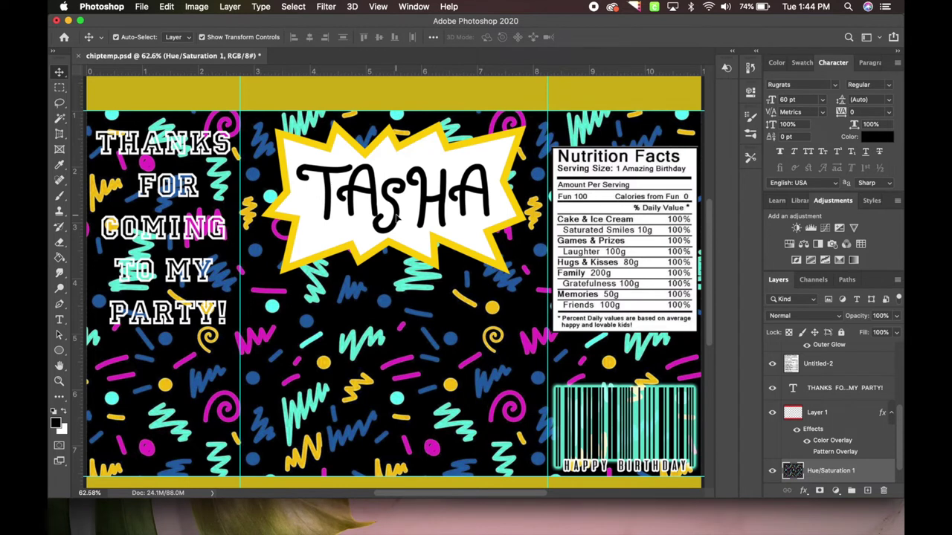
left_click(174, 510)
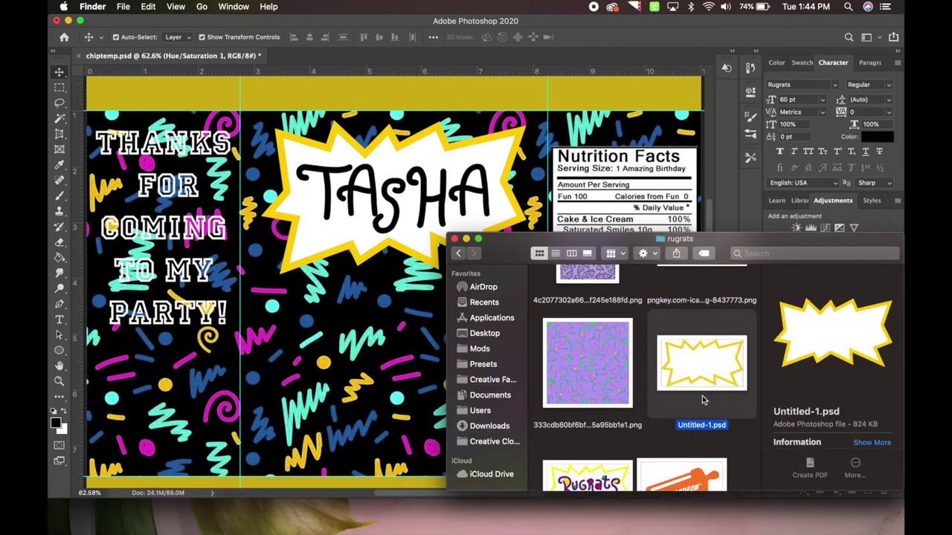
scroll(704, 400, "down", 5)
left_click(575, 394)
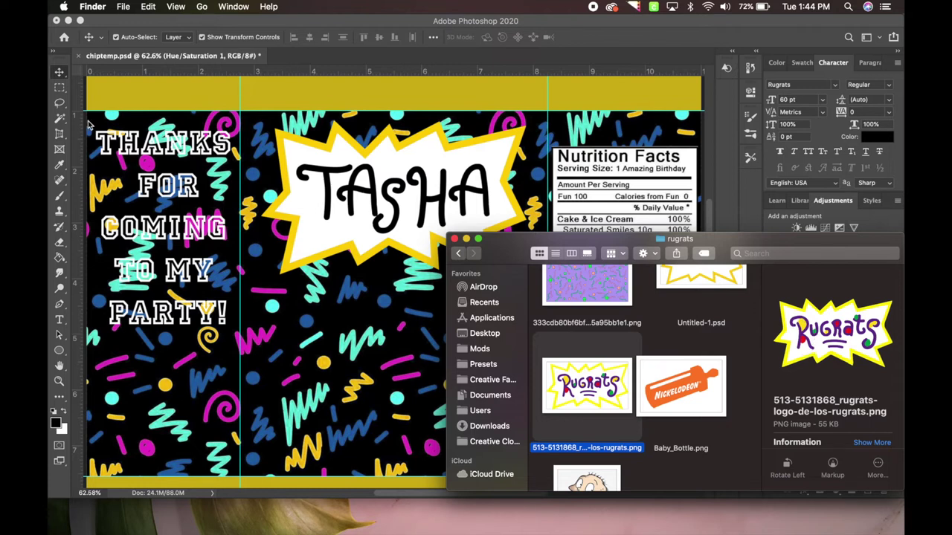
Activate the Brush tool with the recent hard round brush at 2070 px and 100% hardness
left_click(59, 199)
right_click(59, 199)
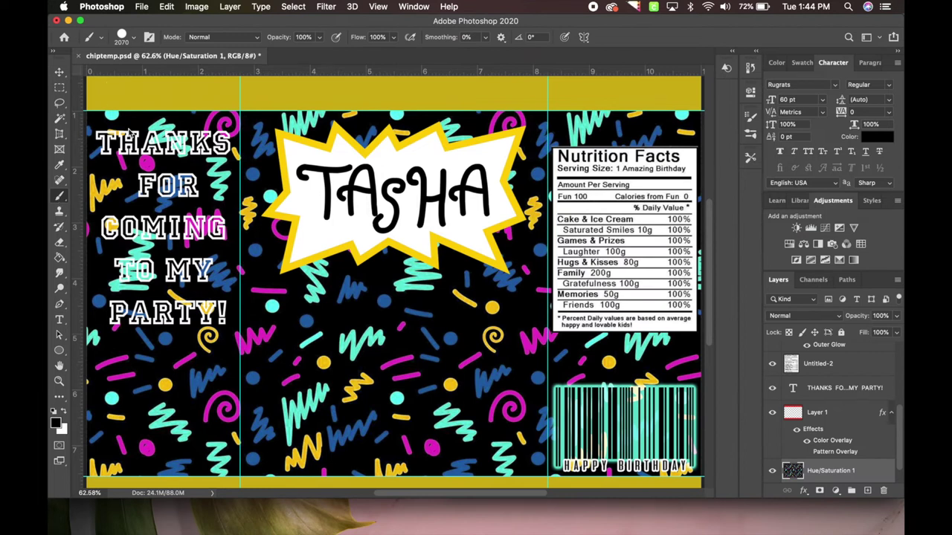
left_click(125, 37)
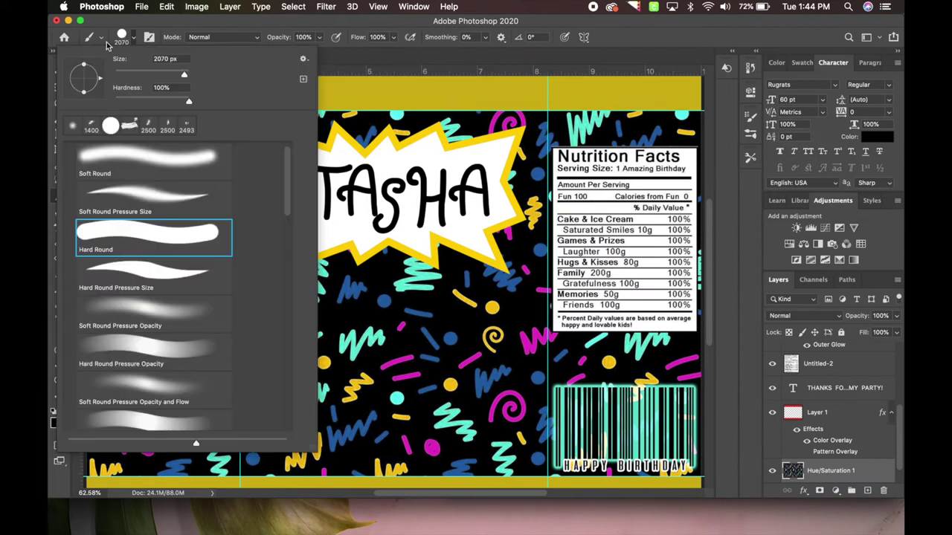
left_click(110, 125)
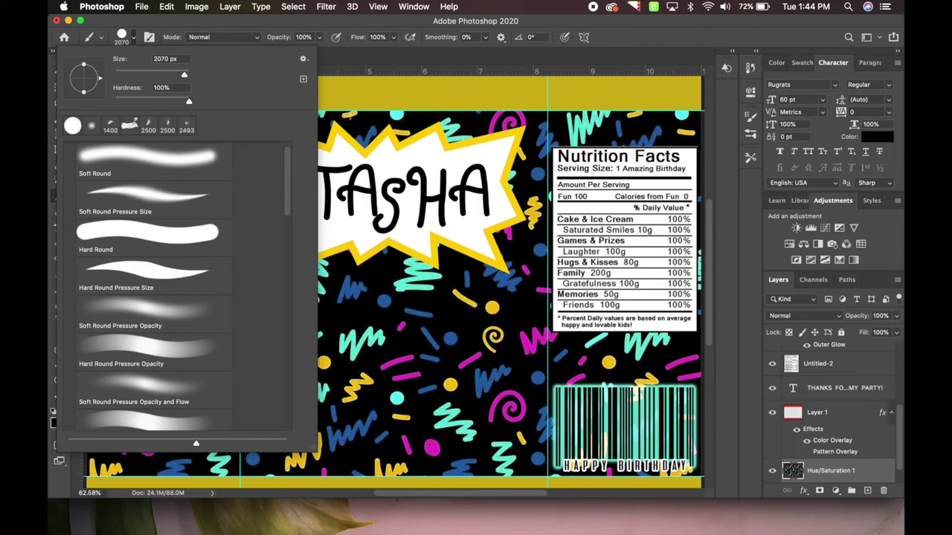
left_click(380, 115)
left_click(381, 115)
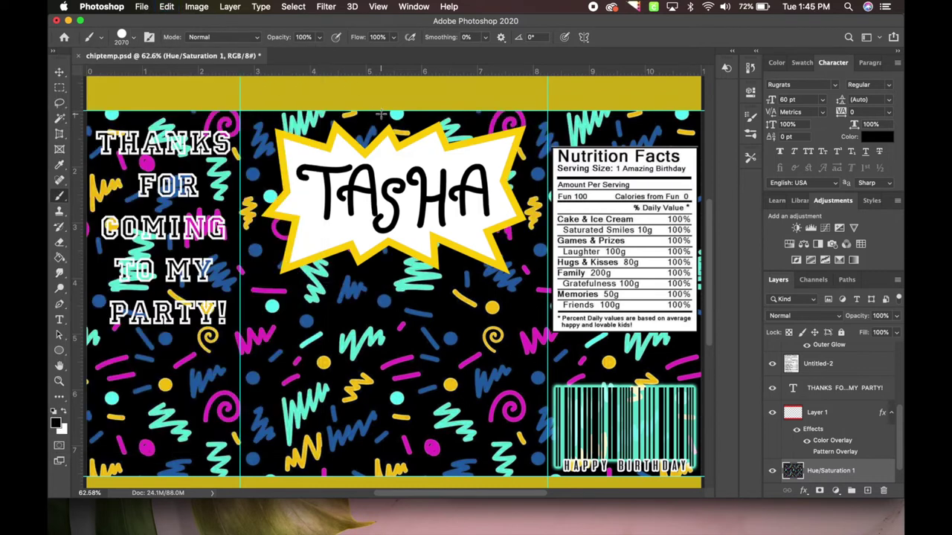
Add a new empty layer and move it between the name text layer and the burst layer
scroll(825, 439, "up", 2)
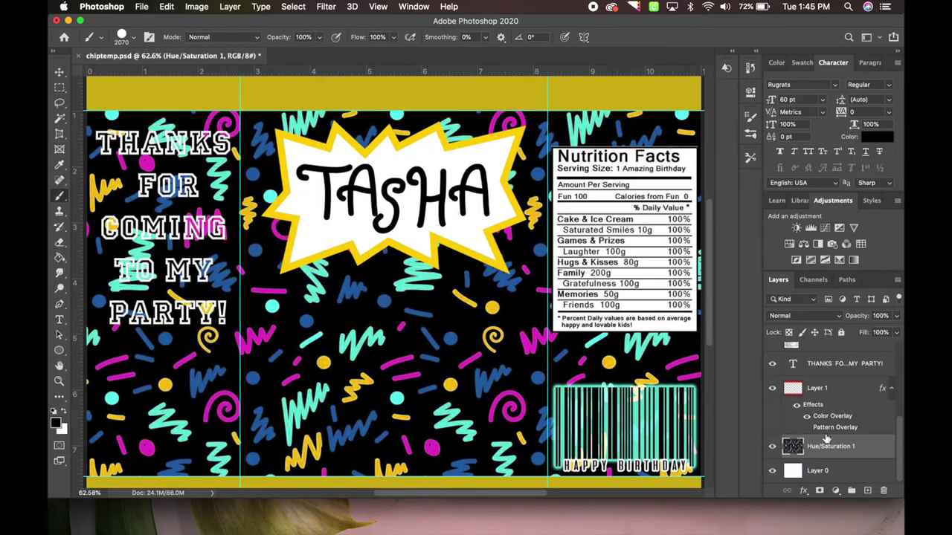
scroll(826, 439, "up", 3)
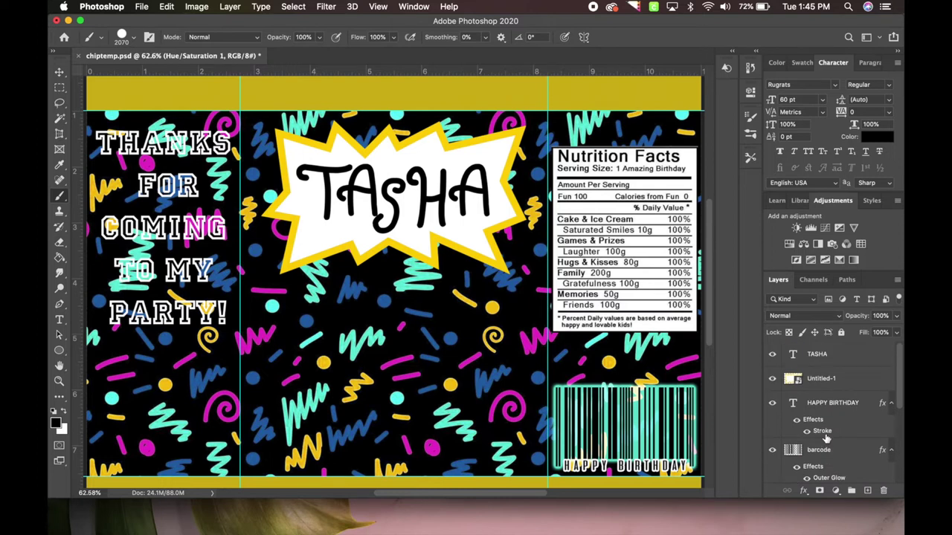
left_click(818, 450)
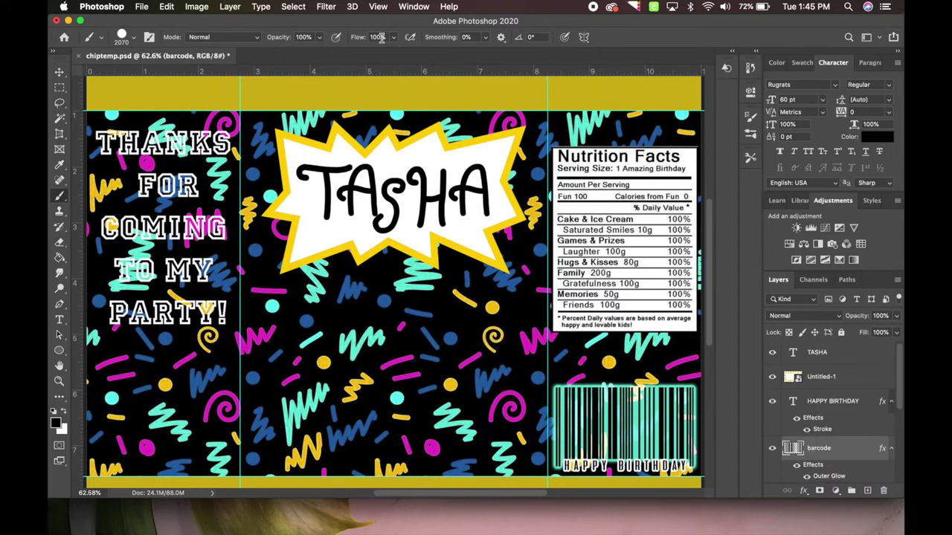
left_click(230, 7)
mouse_move(232, 21)
left_click(415, 24)
key("Return")
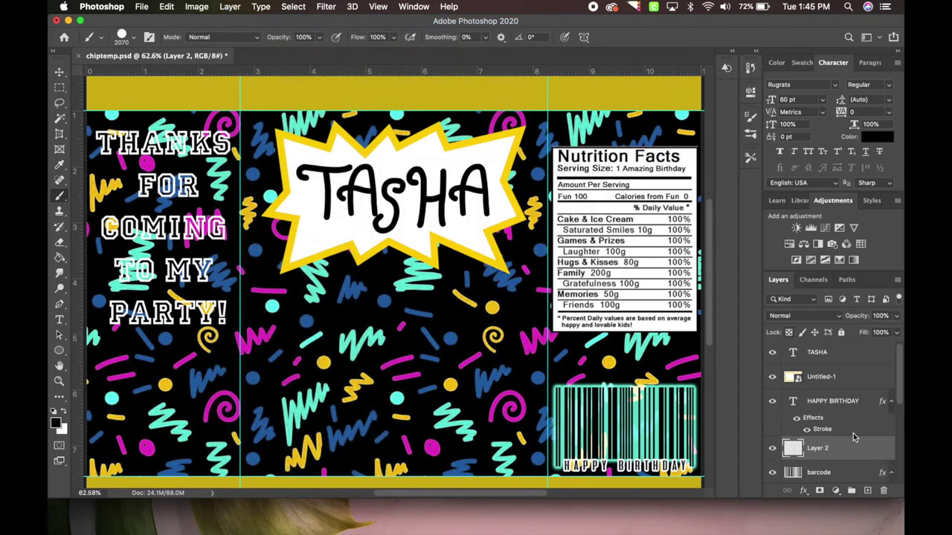
left_click_drag(824, 420, 813, 368)
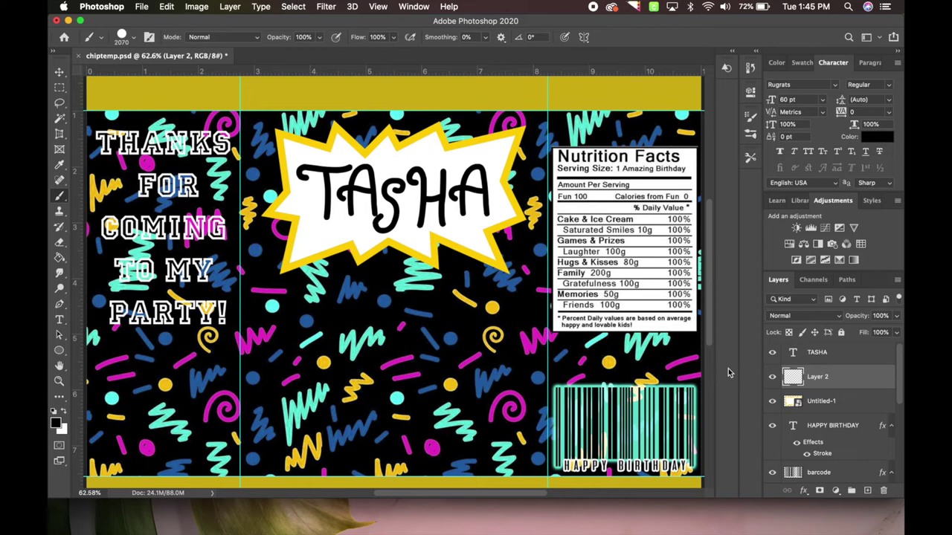
Select Layer 2 and reduce the hard round brush size to 84 px
left_click(825, 406)
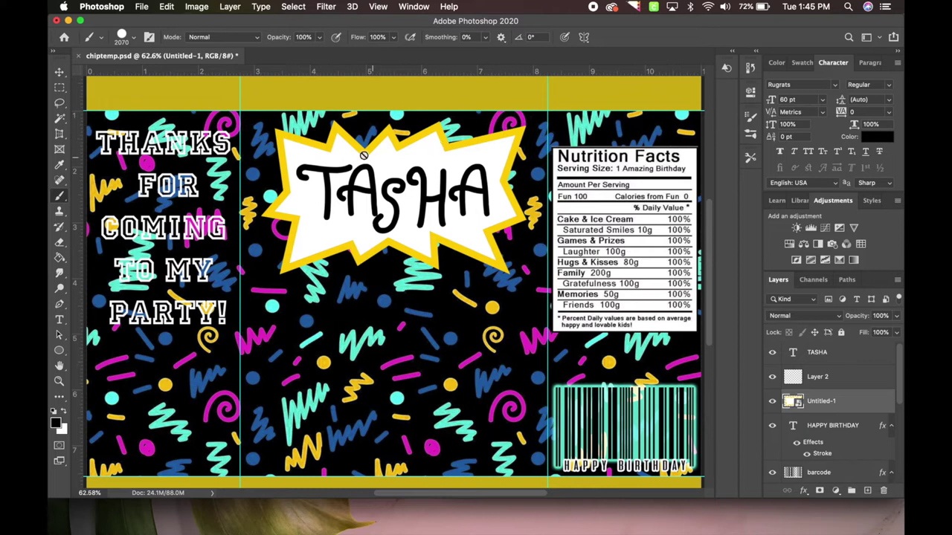
left_click(825, 355)
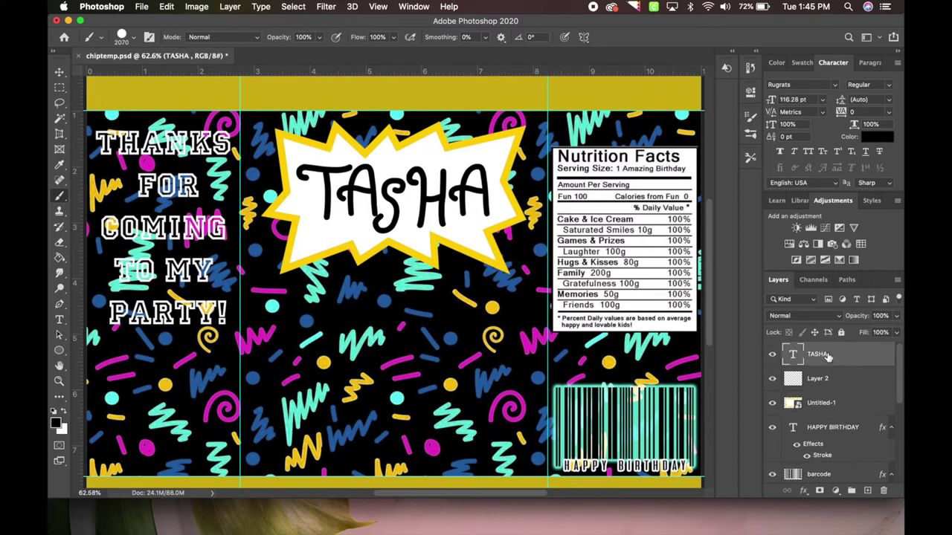
left_click(827, 378)
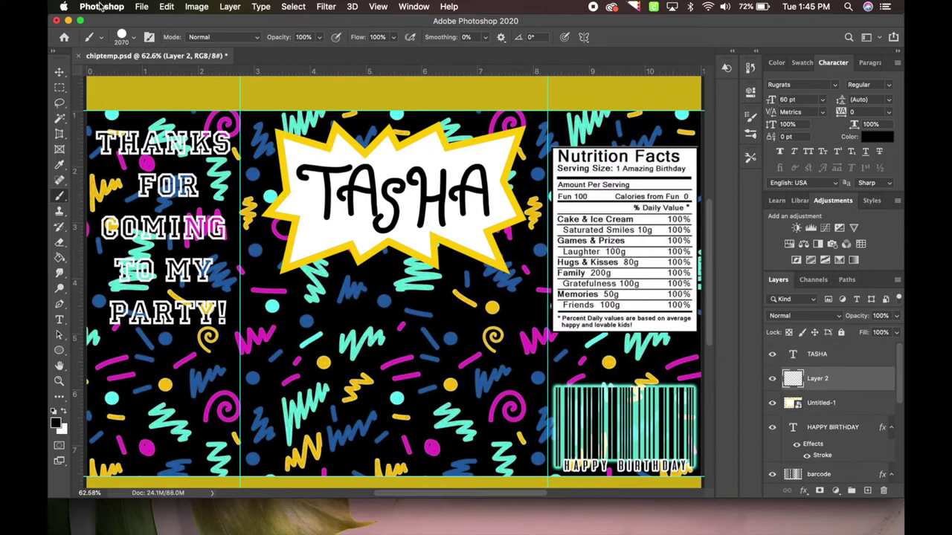
left_click(133, 37)
left_click_drag(148, 76, 145, 75)
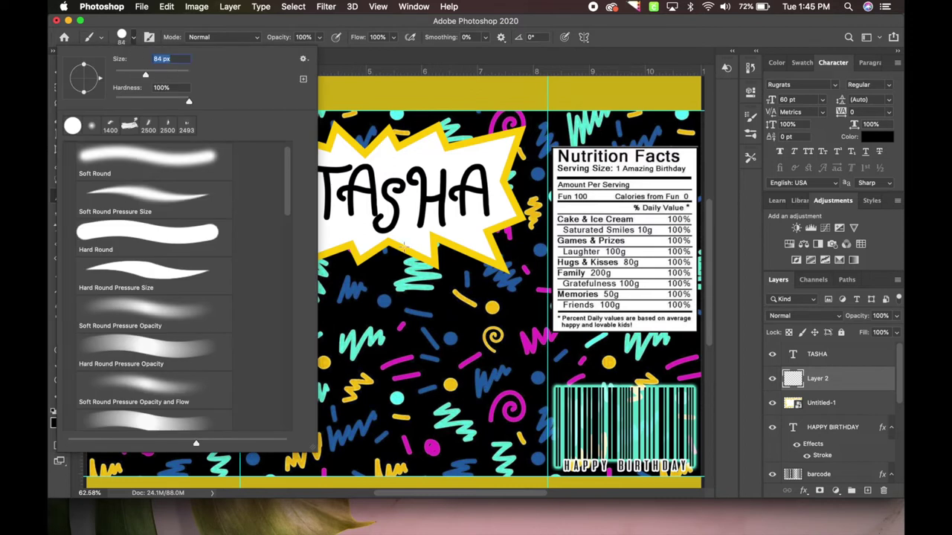
key("Return")
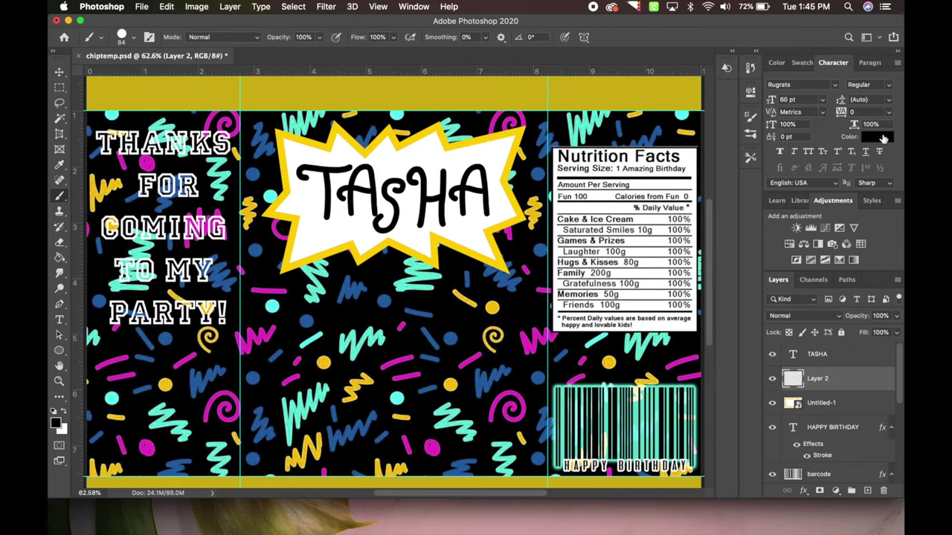
Set the foreground color to the aqua sampled from a squiggle in the background pattern
left_click(878, 137)
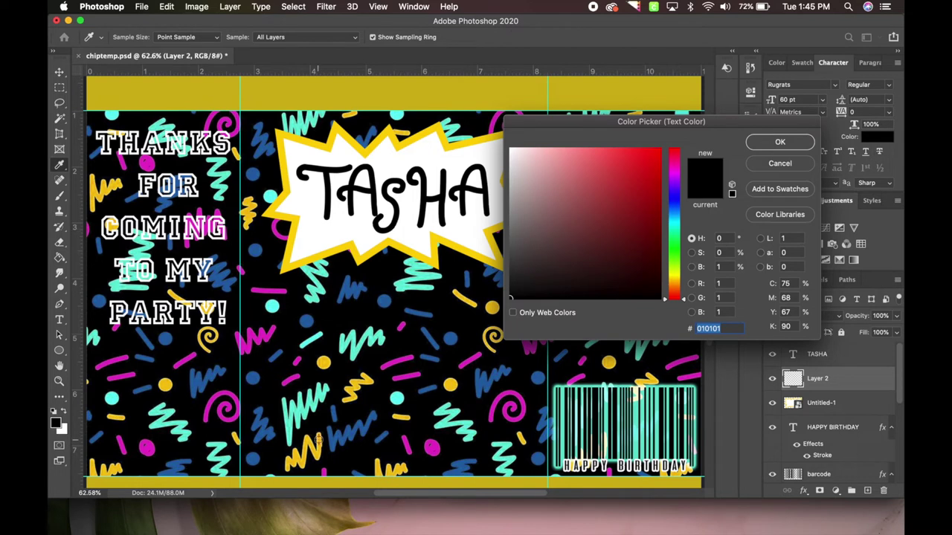
left_click(769, 165)
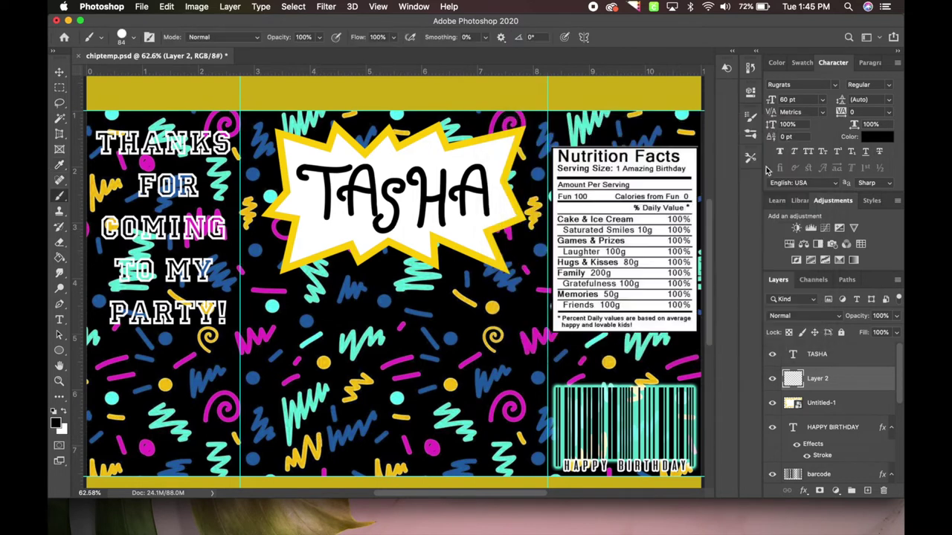
left_click(54, 425)
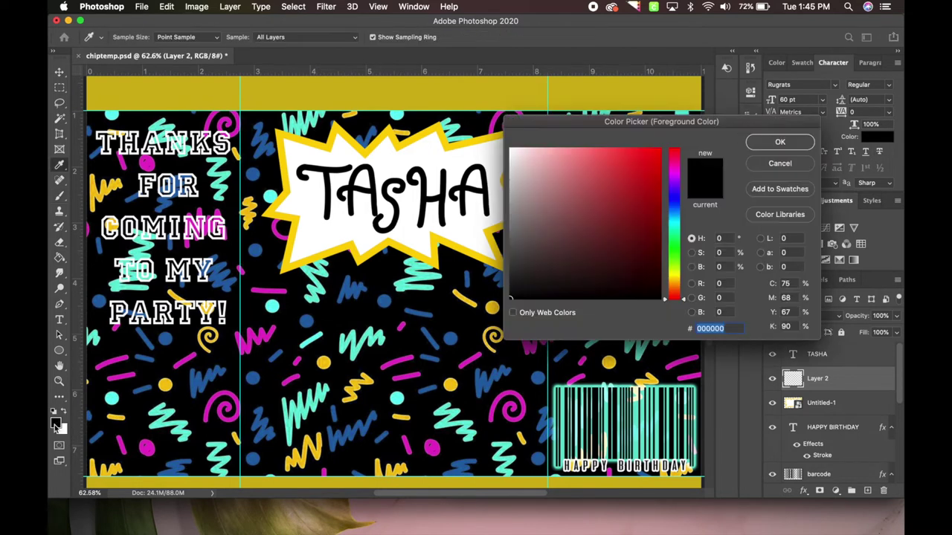
left_click(405, 287)
left_click(780, 142)
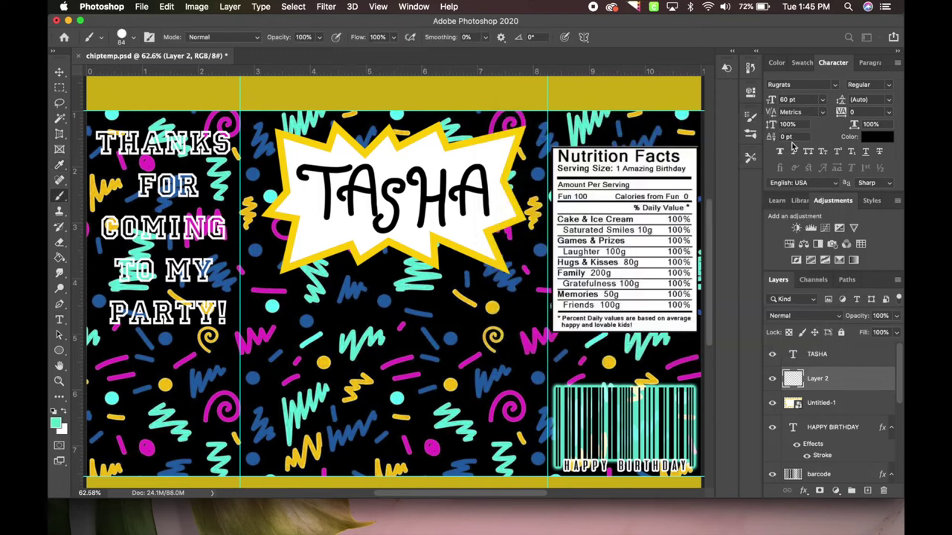
Swap the colors, set the foreground to yellow f7c30d sampled from a background dot, and paint yellow accents behind the T and last A
left_click(65, 419)
left_click(55, 424)
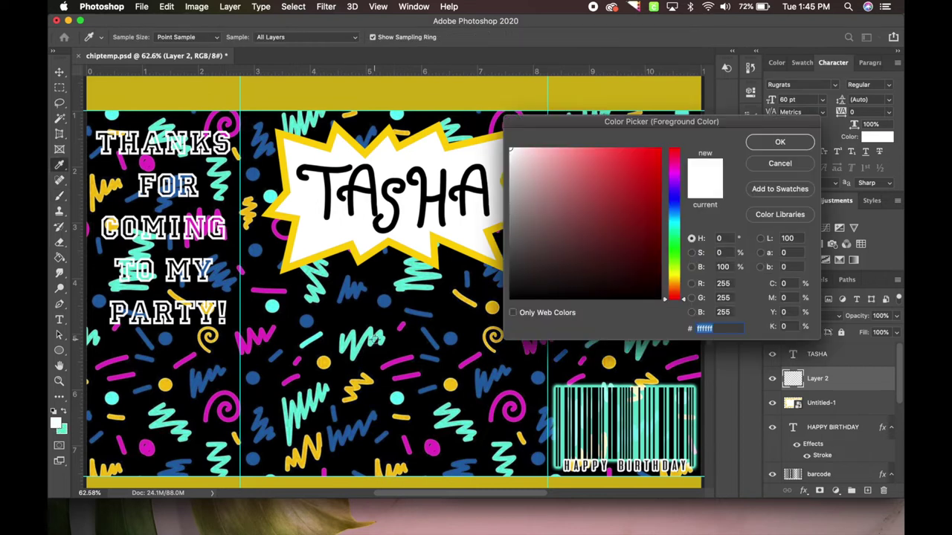
left_click(493, 308)
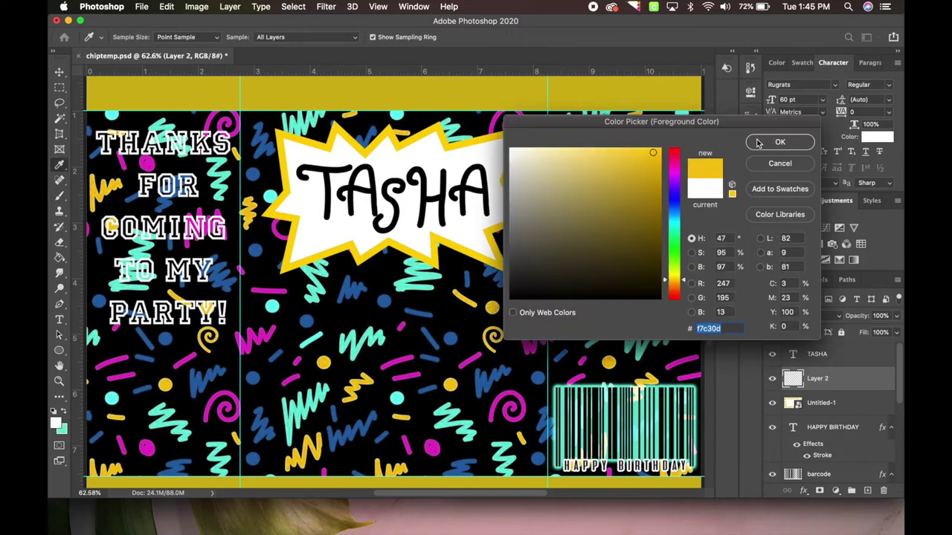
left_click(779, 142)
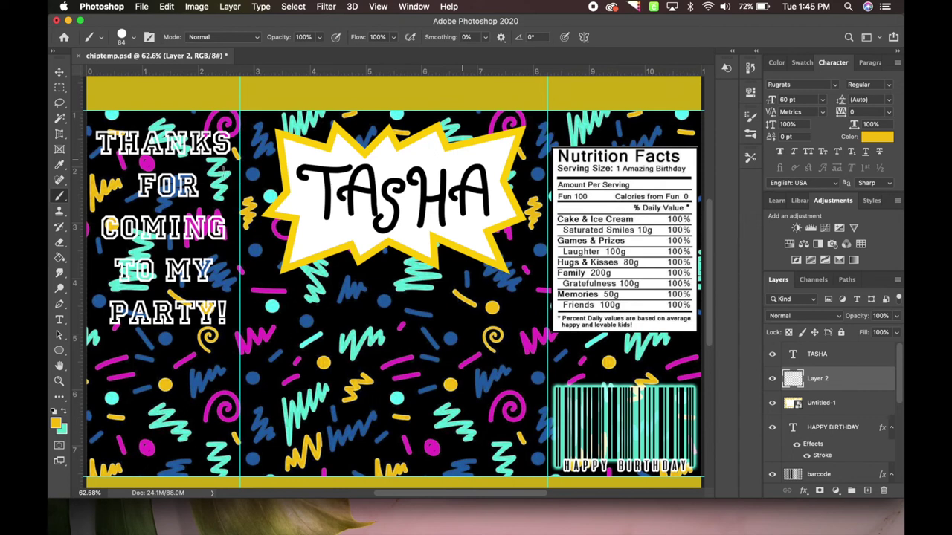
left_click(331, 176)
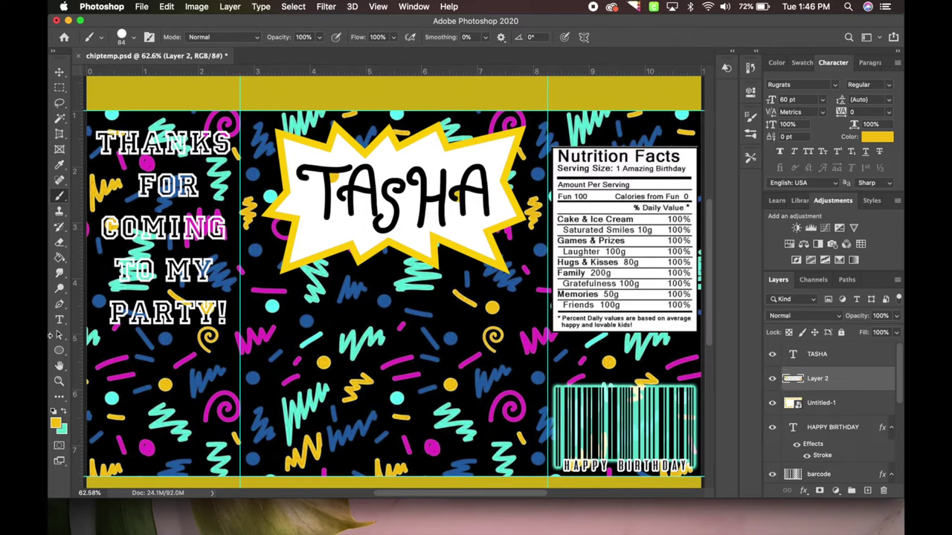
Paint aqua accents behind the first A and the H, and set the foreground color to magenta ed31cf sampled from a background spiral
left_click(64, 415)
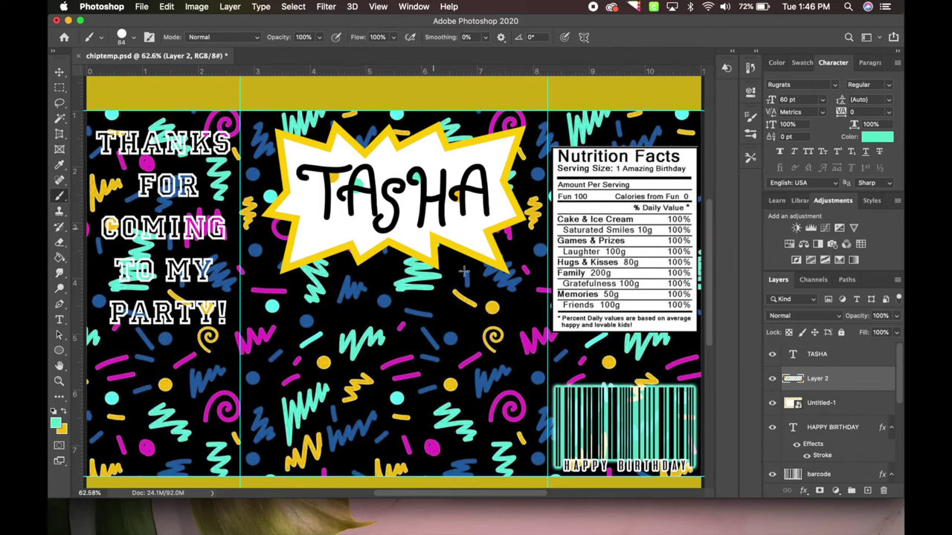
left_click(56, 423)
left_click(222, 416)
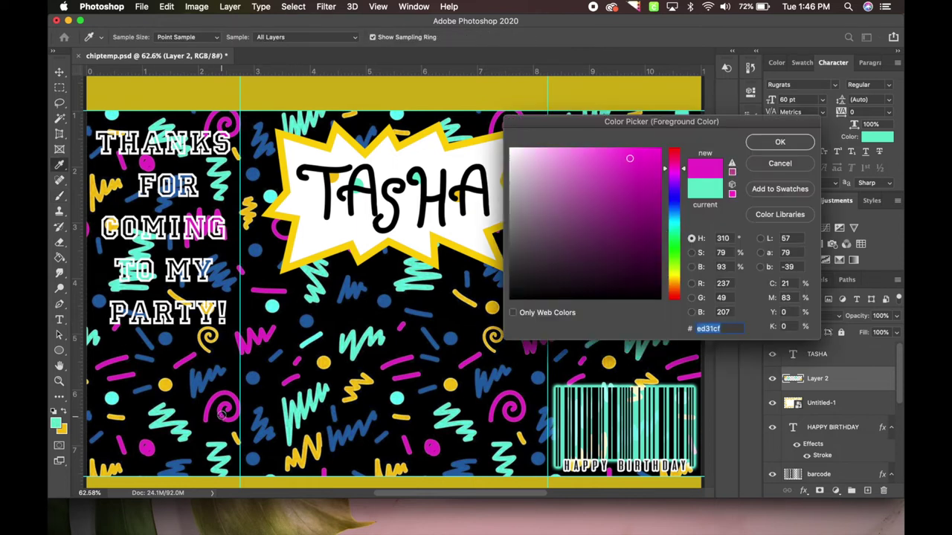
key("Return")
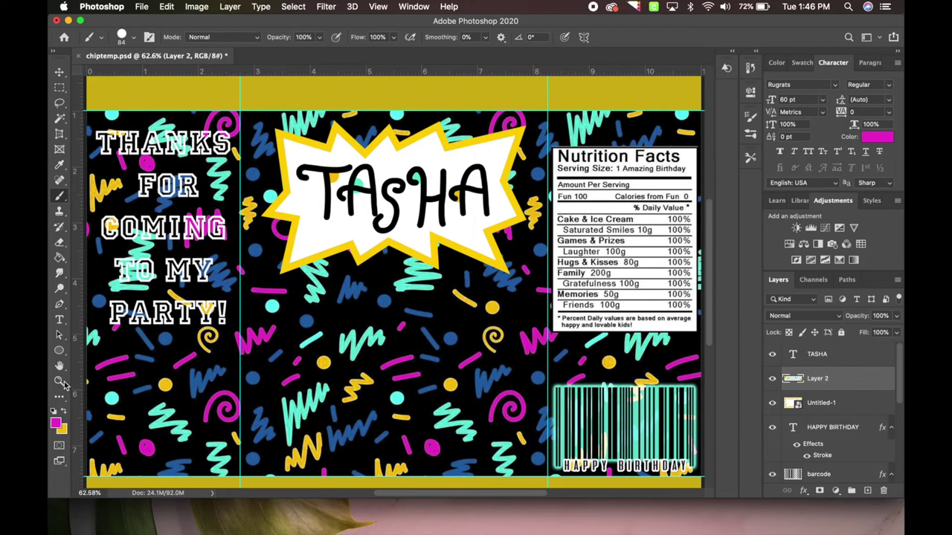
Swap the colors, replace the yellow with blue 1c6bab, and paint blue and magenta accents inside the remaining letter curves
left_click(64, 412)
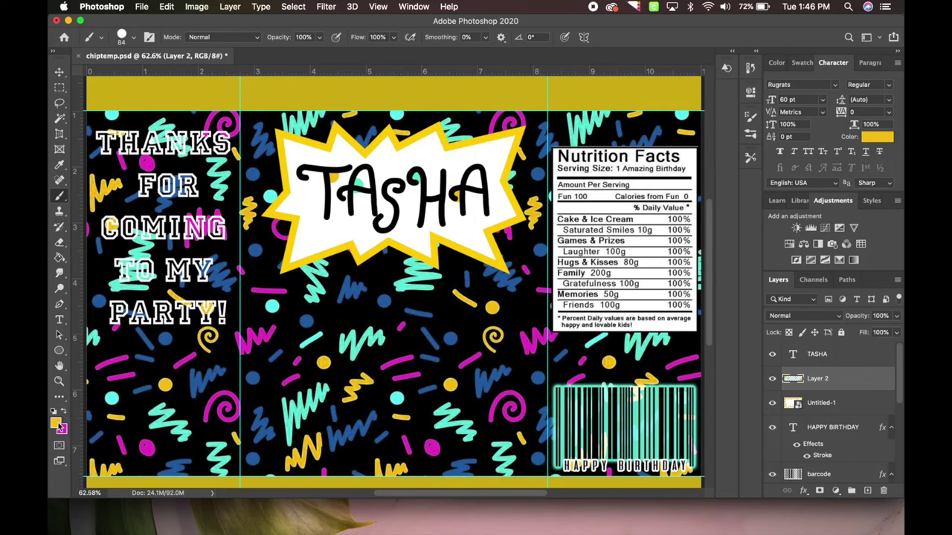
left_click(56, 424)
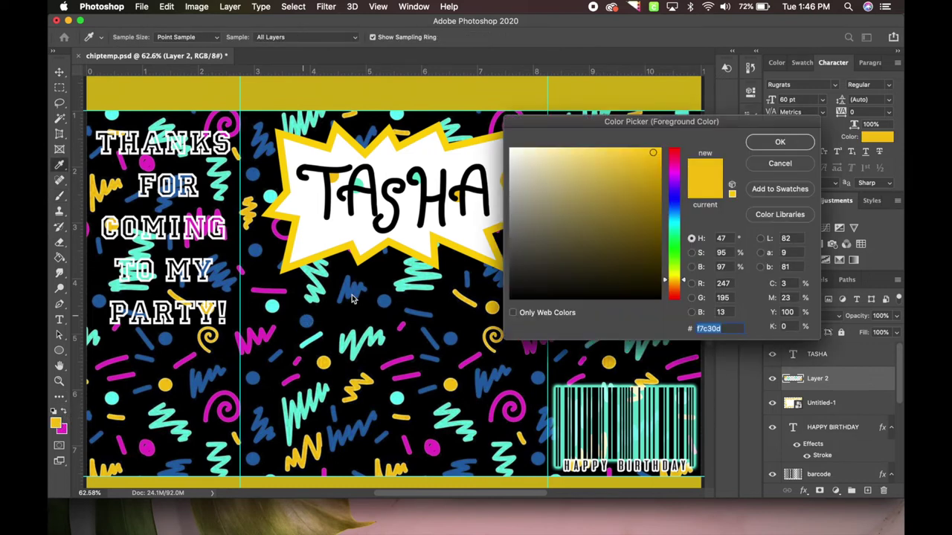
type("1c6bab")
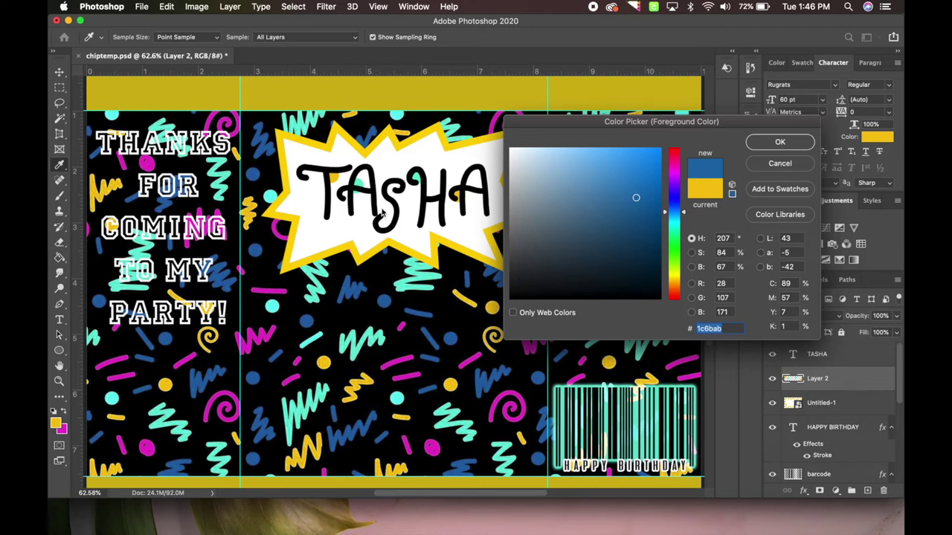
key("Return")
scroll(385, 228, "up", 4)
key("x")
Erase the stray paint around the letters on Layer 2 with a hard round eraser at 36 px and 100% hardness
key("e")
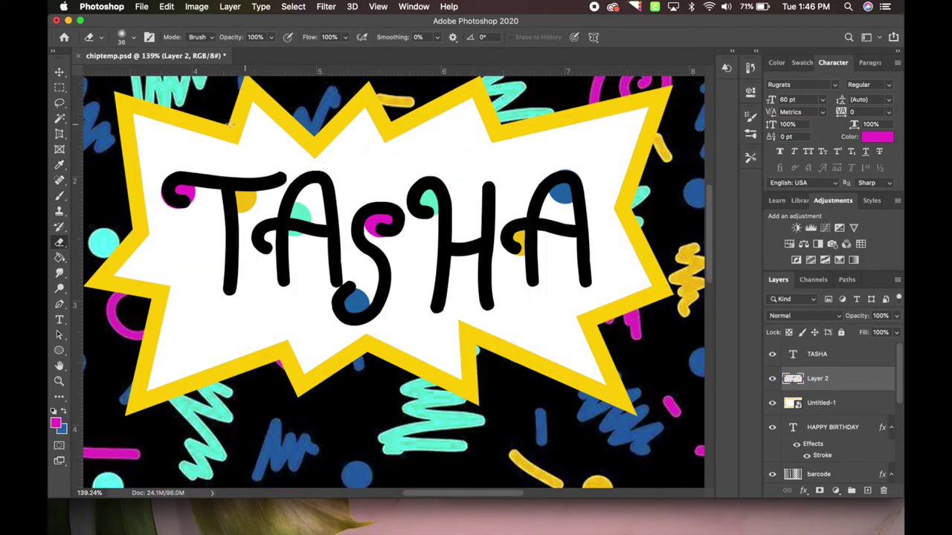
left_click(134, 38)
left_click(73, 127)
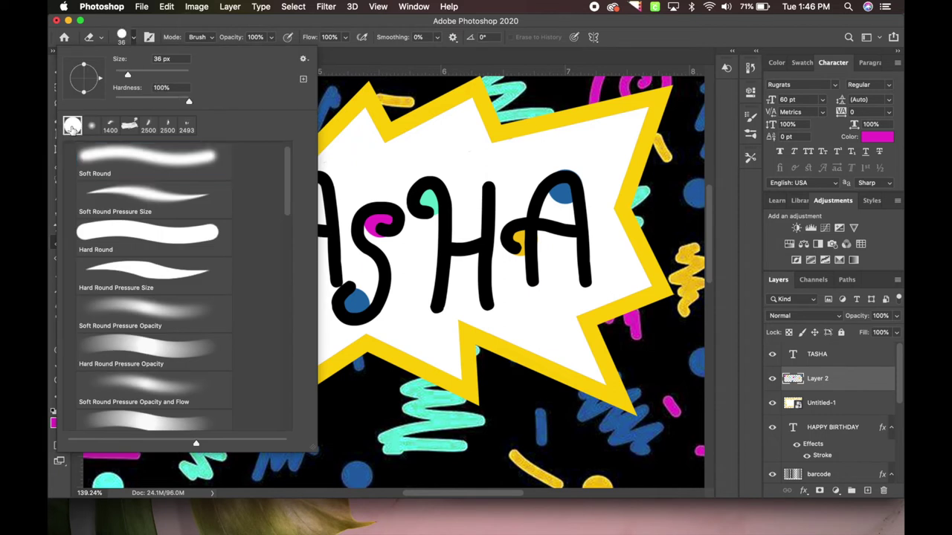
left_click(507, 113)
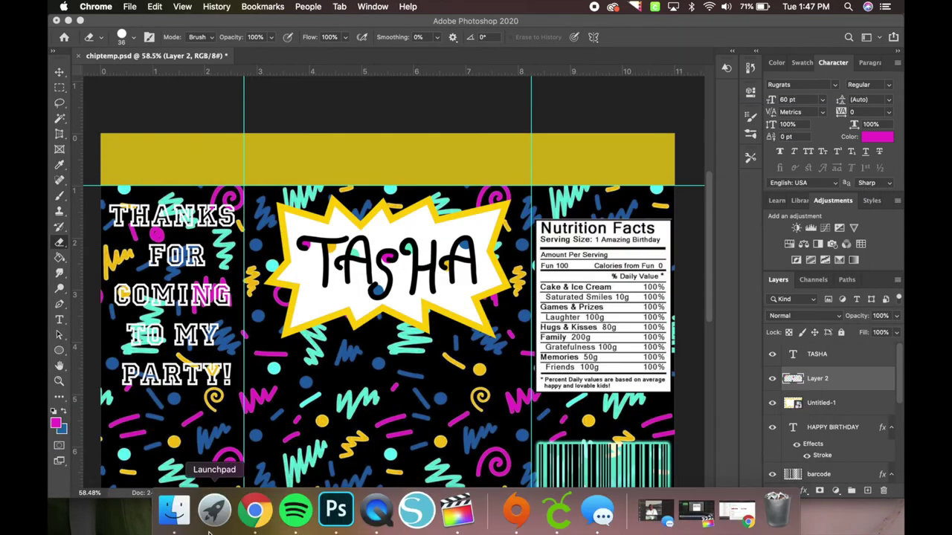
Check the Rugrats logo in Finder's rugrats folder, return to Photoshop, and set the name text's color to purple 63019c
left_click(174, 512)
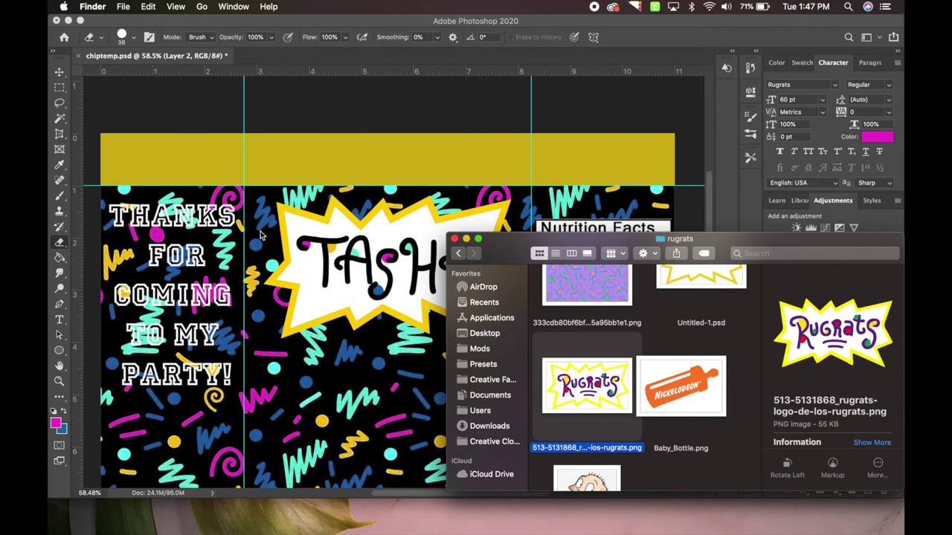
left_click(261, 236)
left_click(833, 363)
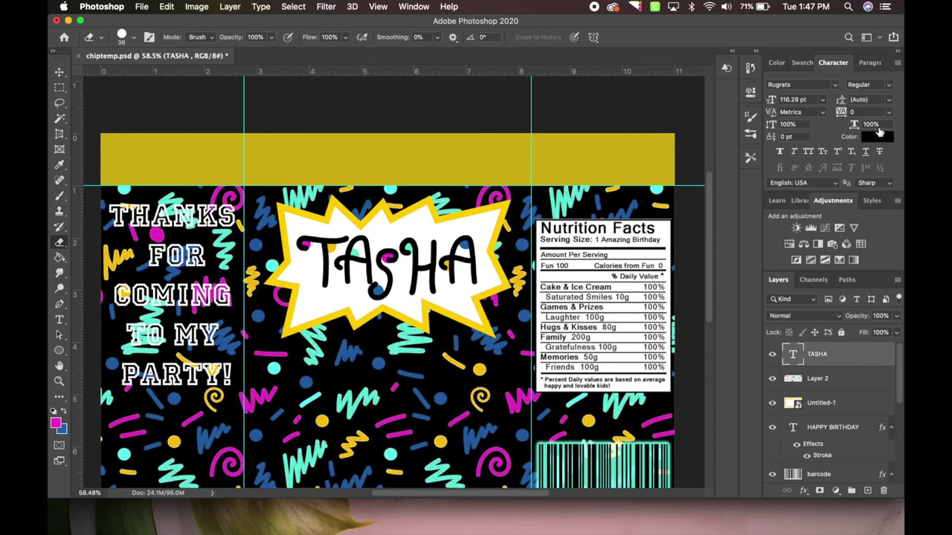
left_click(879, 136)
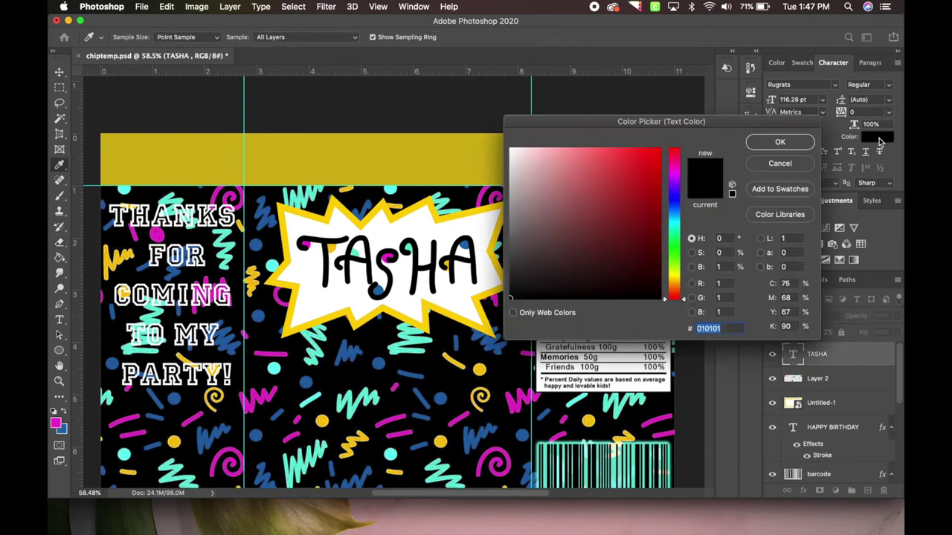
left_click(677, 181)
mouse_move(627, 166)
left_mouse_down()
mouse_move(670, 156)
mouse_move(660, 165)
mouse_move(660, 206)
left_mouse_up()
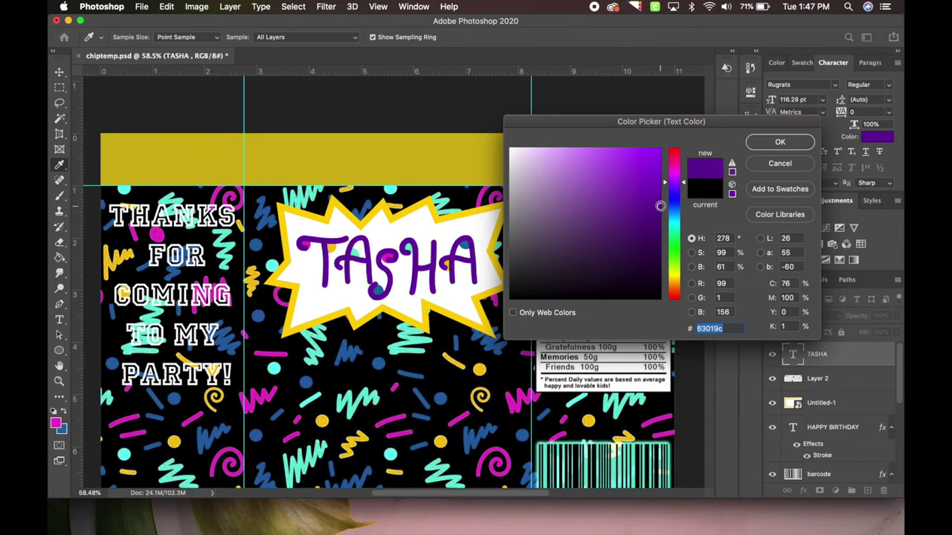
scroll(372, 297, "down", 2)
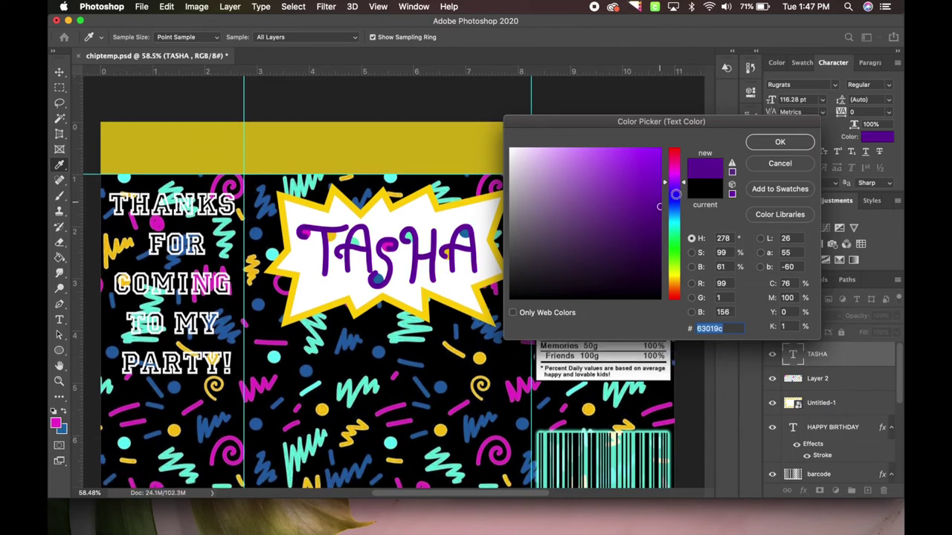
left_click(782, 141)
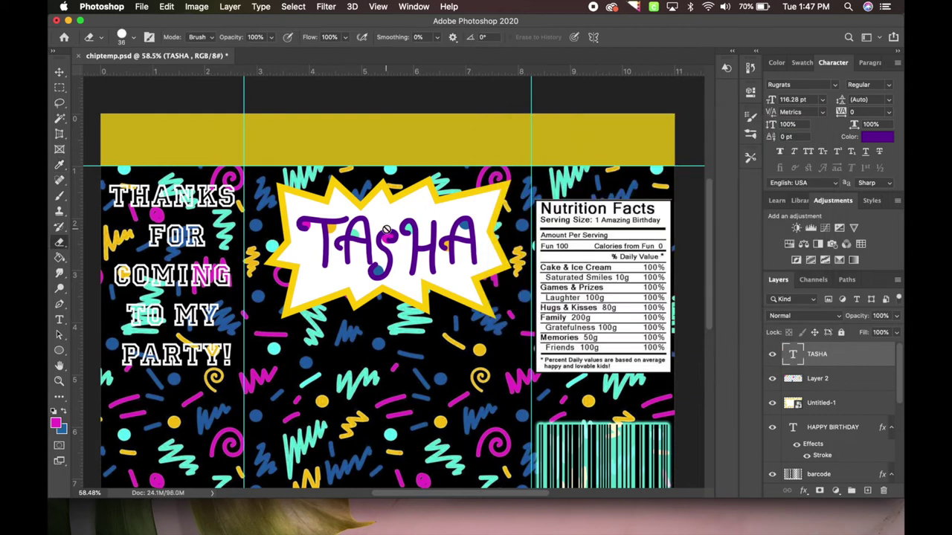
double_click(843, 360)
left_click_drag(230, 18, 686, 182)
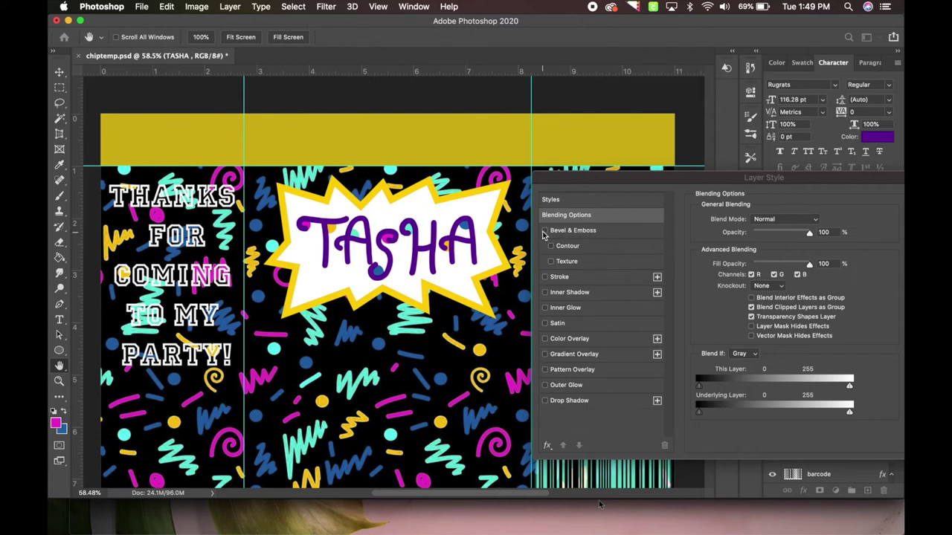
left_click(545, 232)
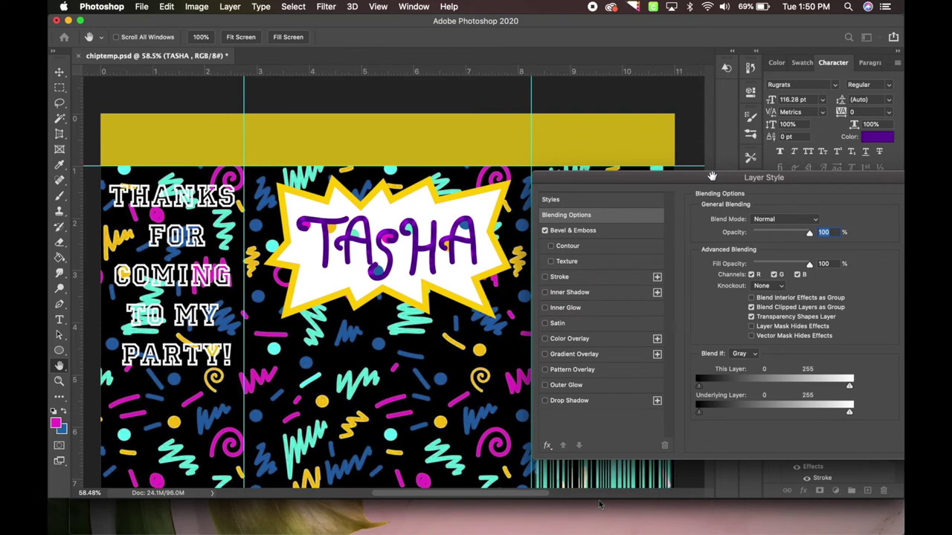
left_click_drag(719, 181, 516, 186)
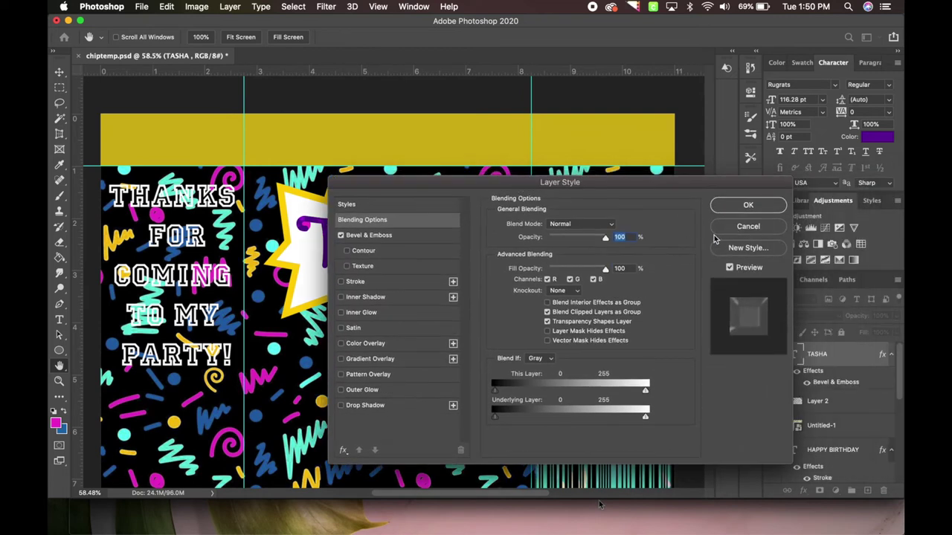
left_click(735, 227)
Rasterize the purple name text layer
left_click(432, 215)
left_click(564, 195)
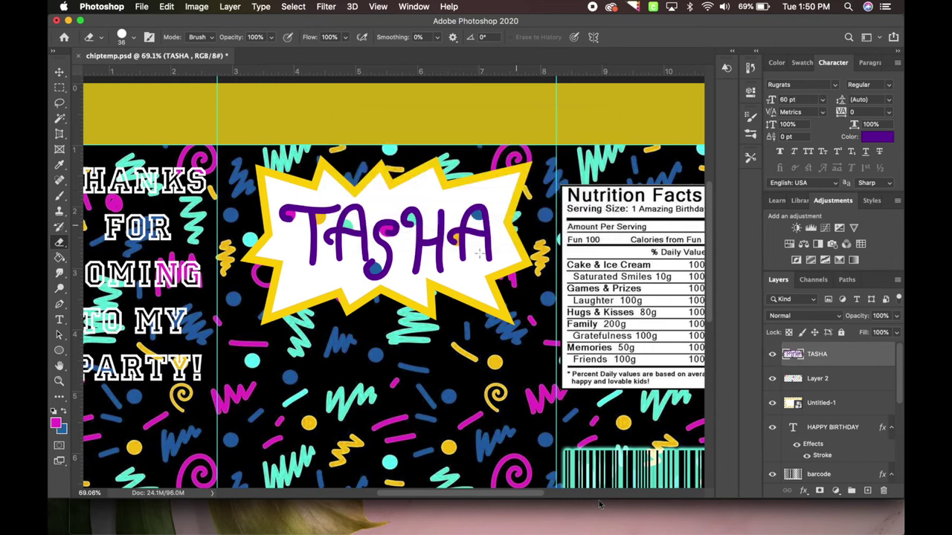
scroll(470, 261, "up", 5)
scroll(471, 263, "right", 3)
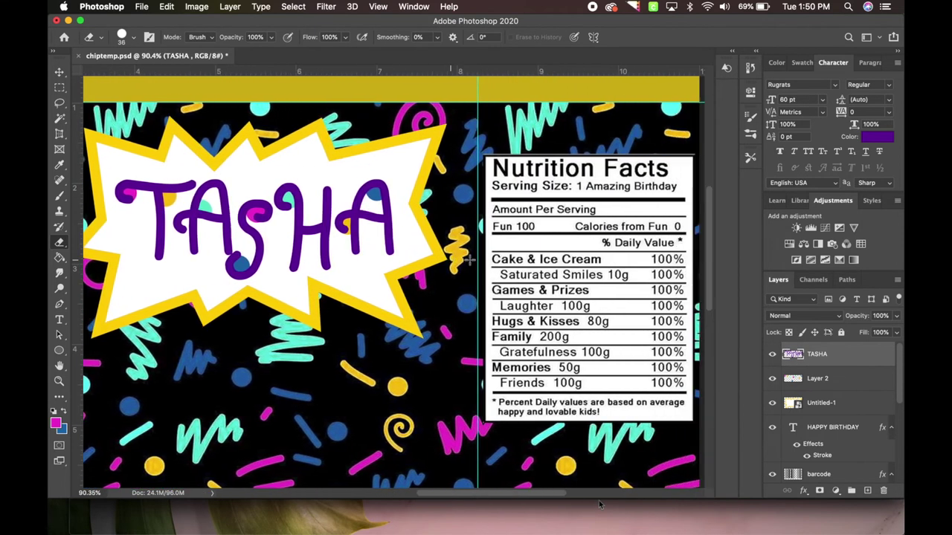
right_click(470, 264)
left_click(870, 366)
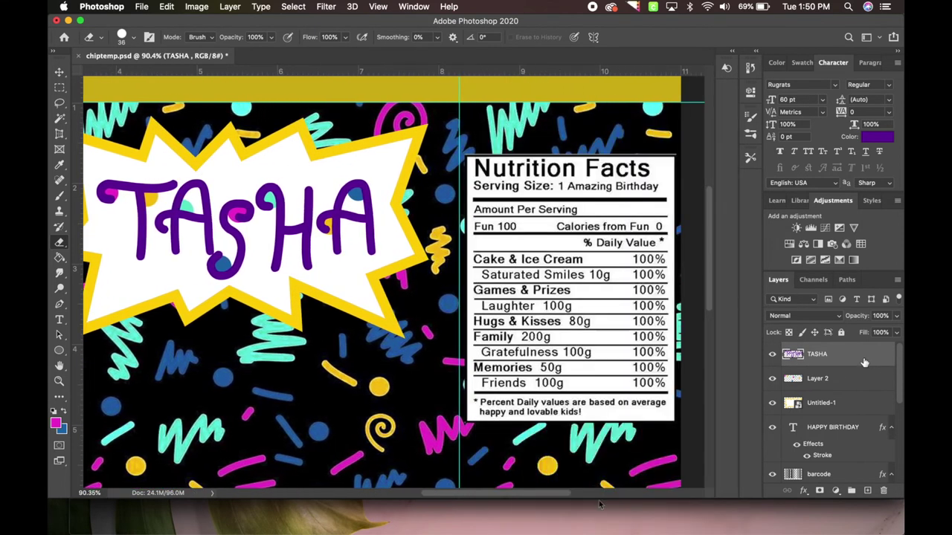
Add Bevel & Emboss to the rasterized name layer with the Emboss style, a depth of 594% and direction Down
double_click(845, 362)
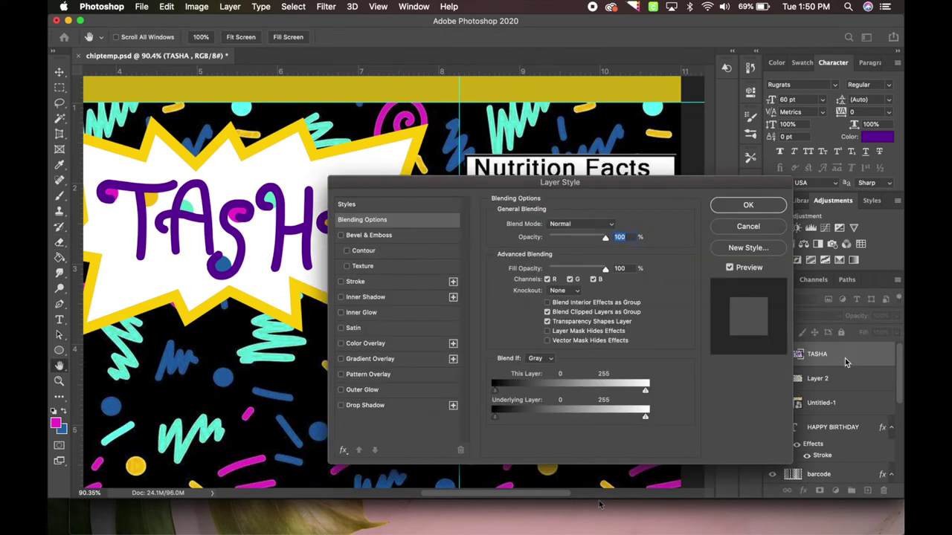
left_click(341, 235)
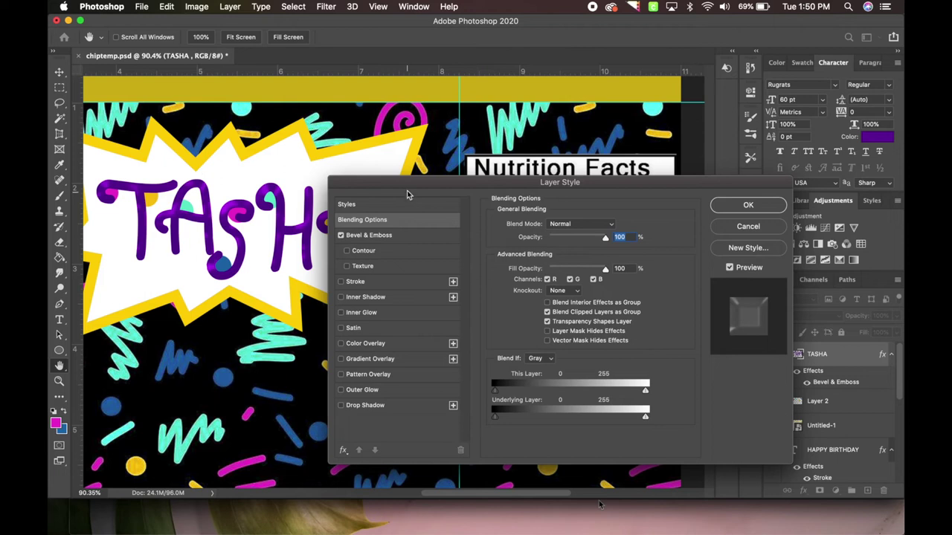
left_click_drag(404, 185, 449, 189)
left_click(457, 244)
left_click_drag(593, 254, 622, 257)
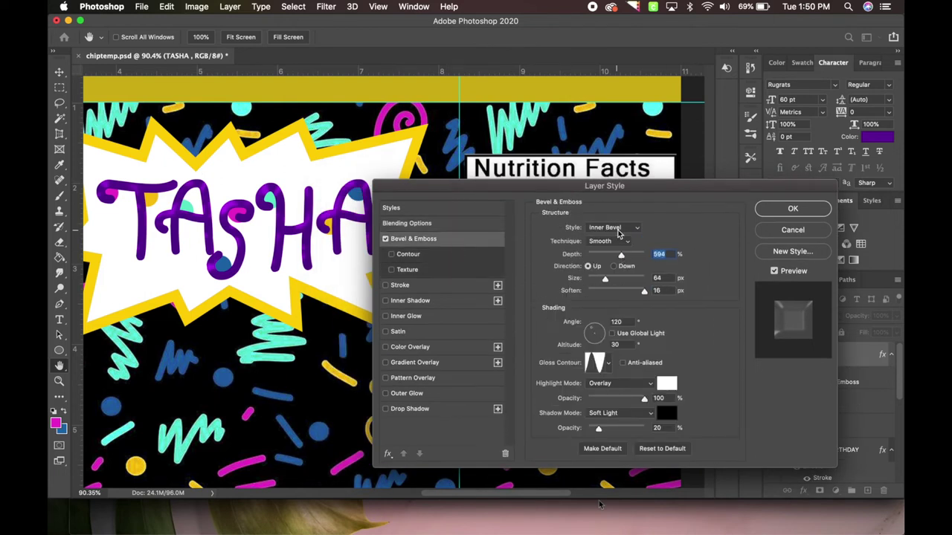
left_click(620, 229)
left_click(623, 235)
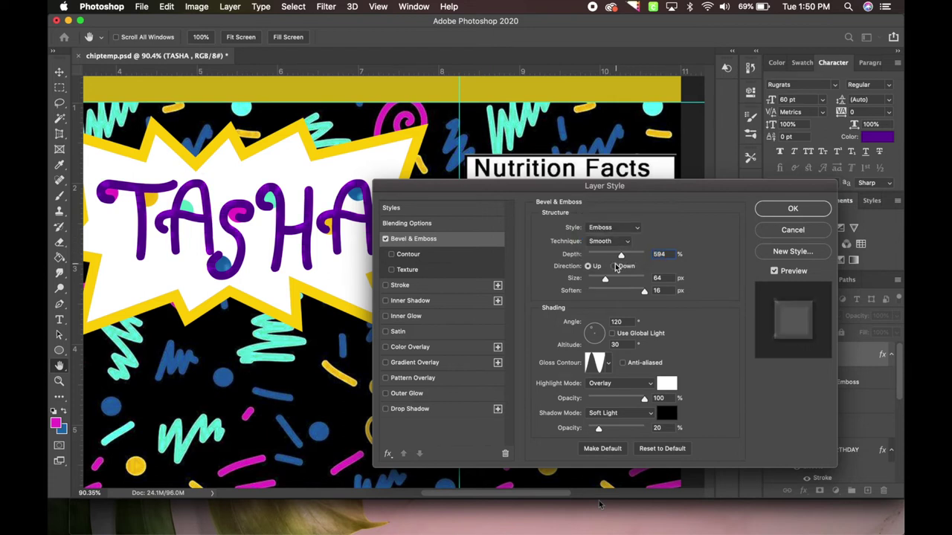
left_click(613, 267)
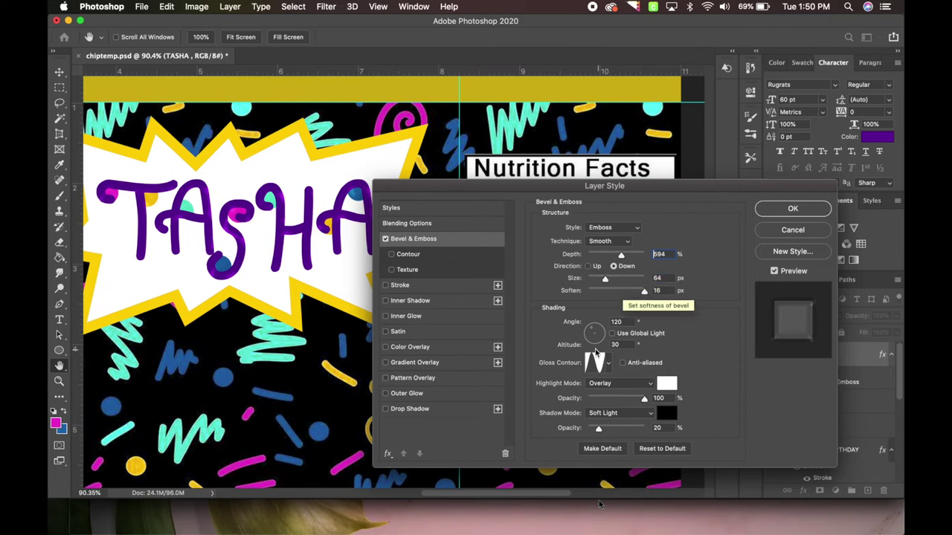
Try several gloss contour presets for the name's bevel and settle on the fifth one in the first row
left_click(609, 364)
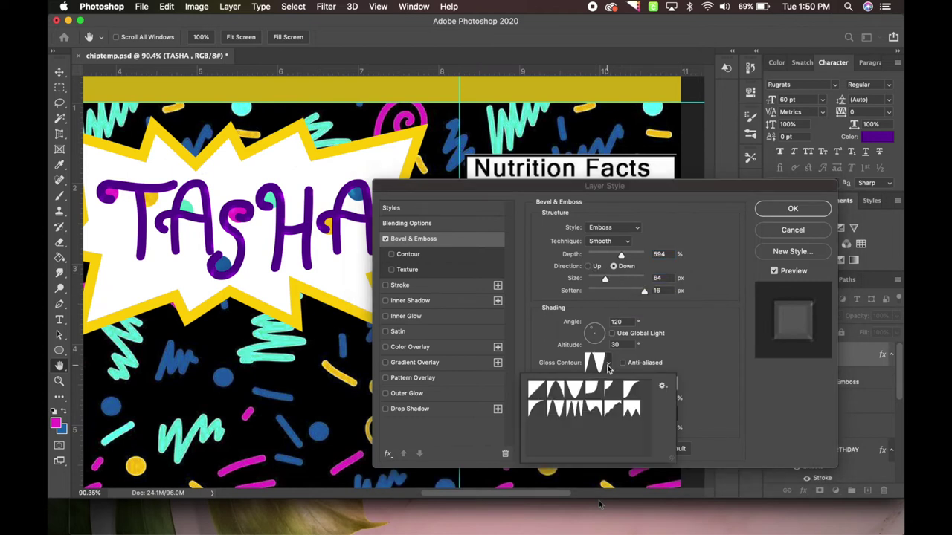
left_click(535, 410)
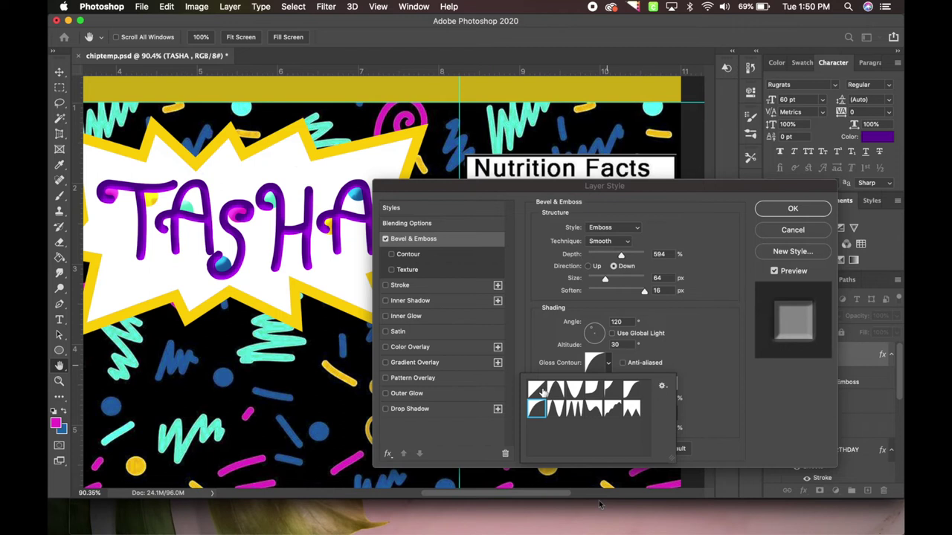
left_click(537, 389)
left_click(555, 389)
left_click(572, 389)
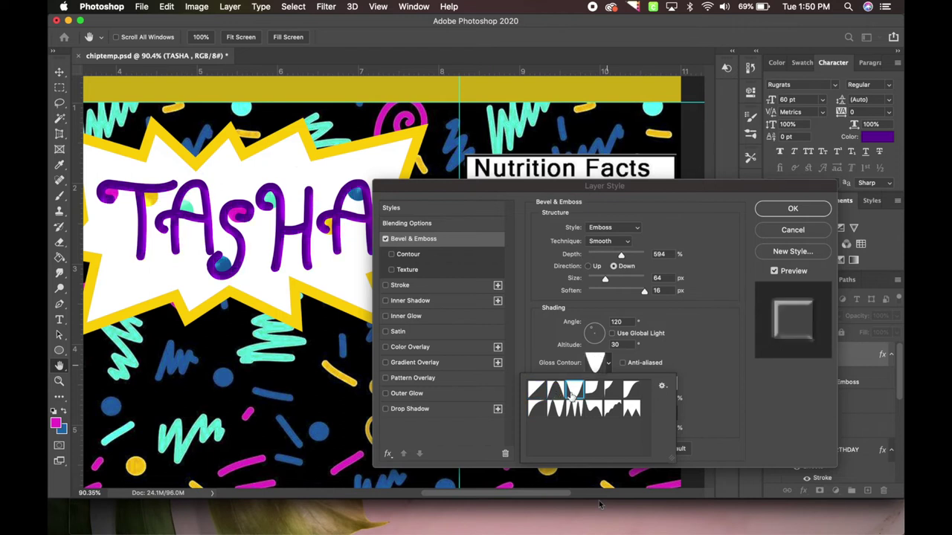
left_click(591, 394)
left_click(606, 395)
left_click(629, 395)
left_click(607, 394)
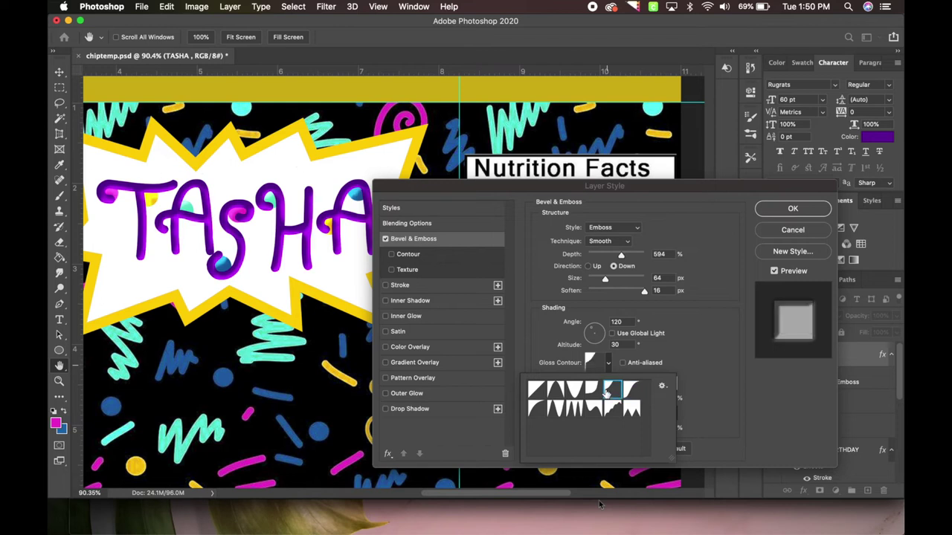
left_click(699, 313)
Set the bevel's highlight opacity to 100% and its shadow opacity to 54%
mouse_move(633, 401)
left_mouse_down()
mouse_move(613, 401)
mouse_move(644, 400)
left_mouse_up()
mouse_move(598, 428)
left_mouse_down()
mouse_move(646, 435)
mouse_move(618, 426)
left_mouse_up()
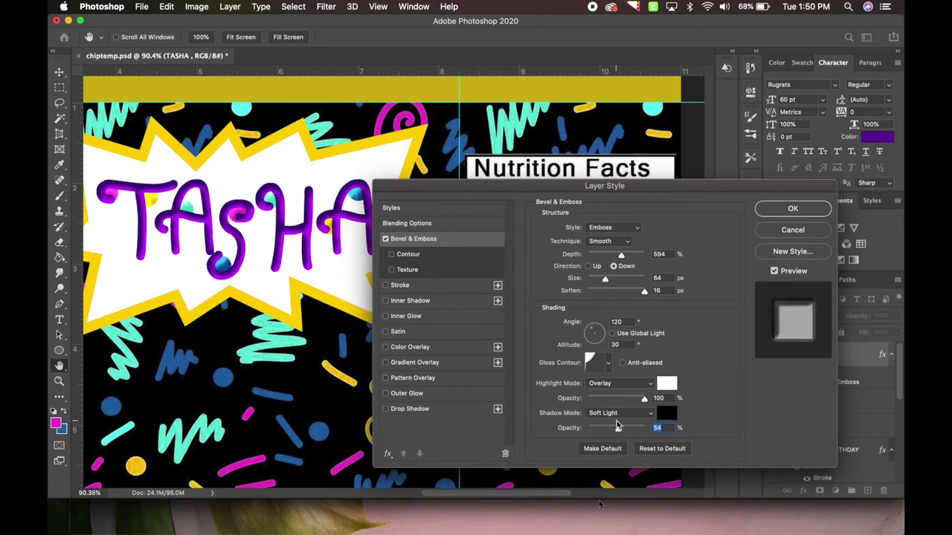
left_click_drag(597, 186, 541, 151)
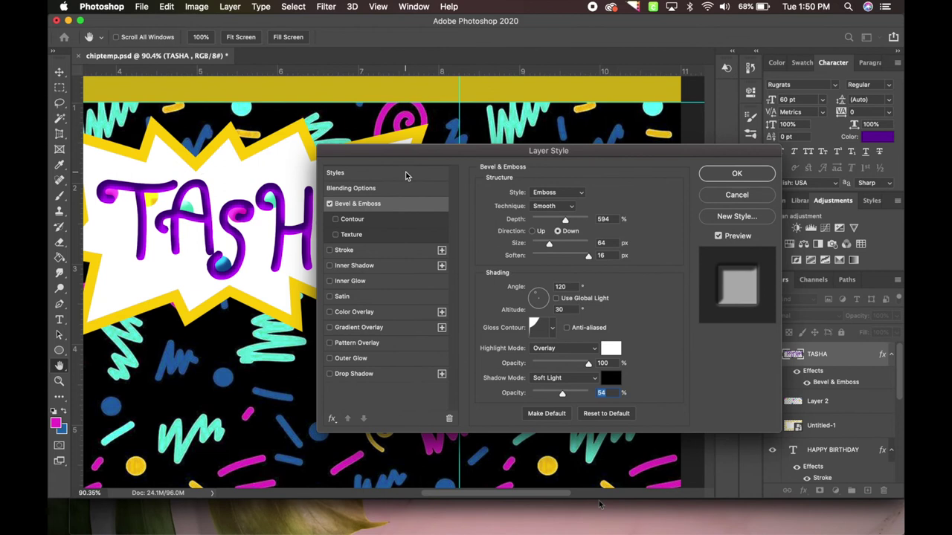
left_click_drag(409, 153, 530, 164)
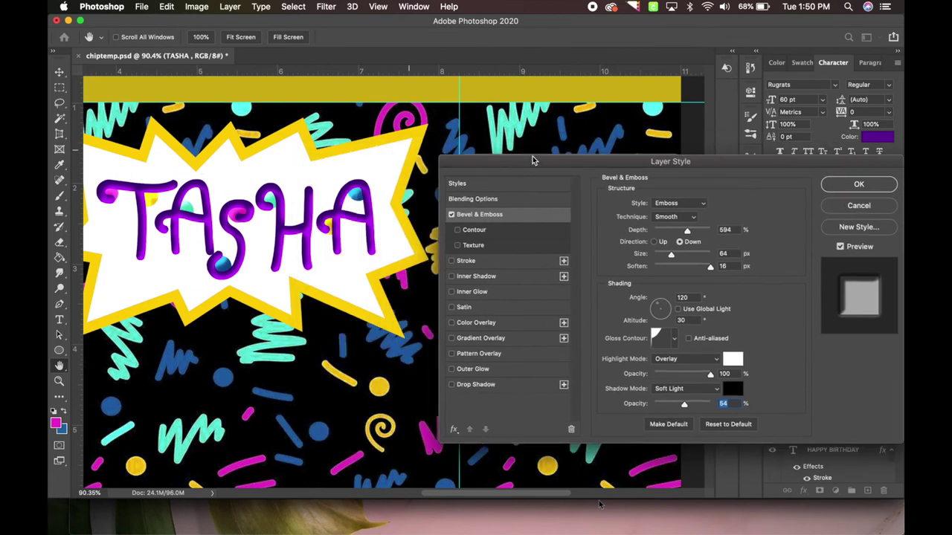
Add a drop shadow to the name at 63% opacity, a 37° angle and 1 px distance, and apply the layer style
left_click(452, 385)
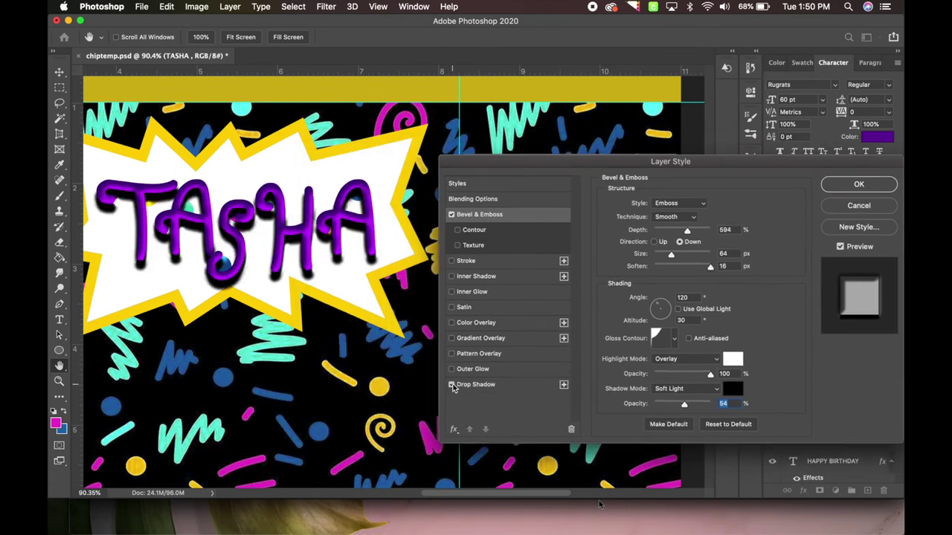
left_click(494, 386)
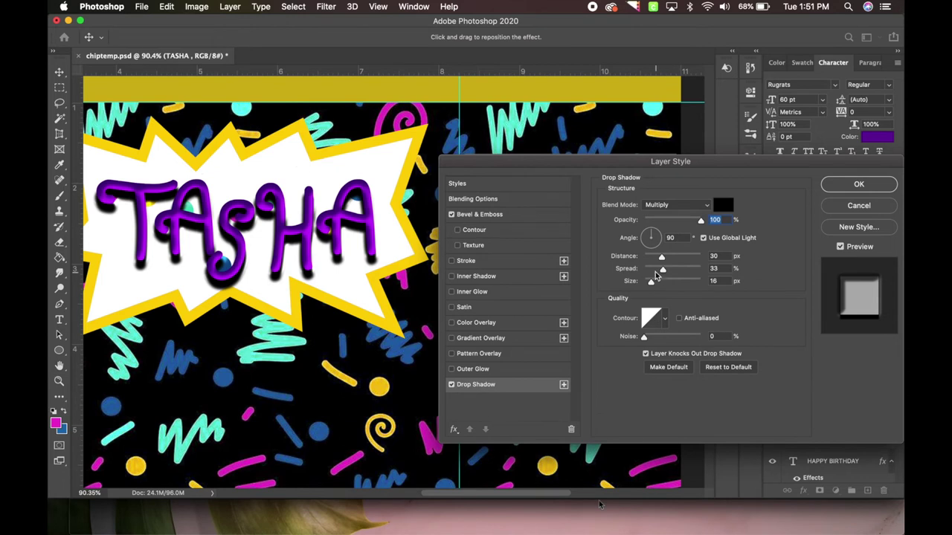
mouse_move(651, 234)
left_mouse_down()
mouse_move(640, 236)
mouse_move(660, 239)
left_mouse_up()
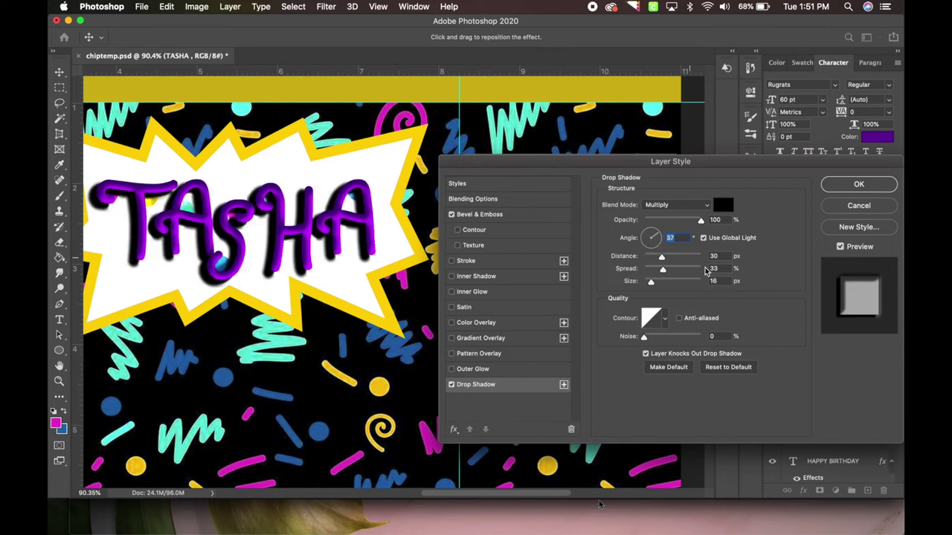
left_click_drag(693, 220, 678, 220)
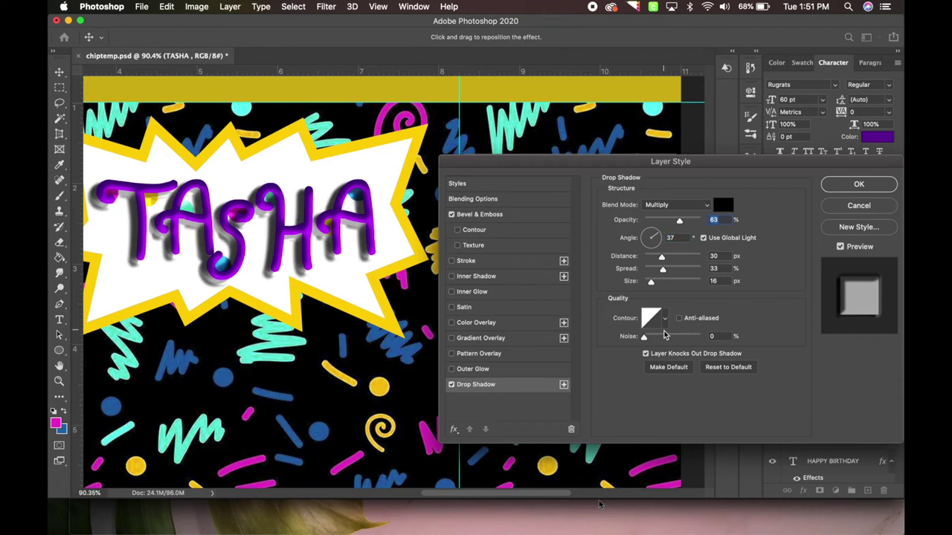
left_click_drag(664, 261, 645, 261)
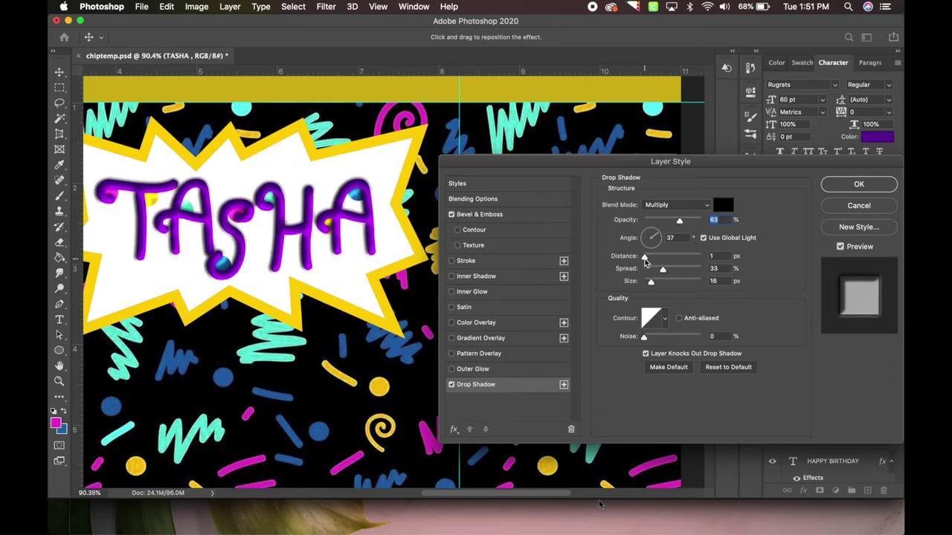
key("Return")
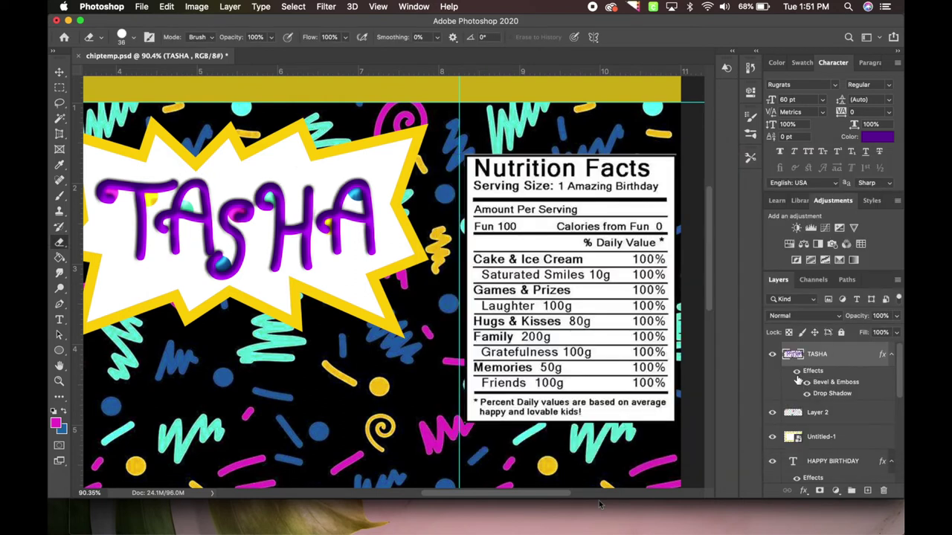
Compare the name with its layer effects hidden and shown, and check the whole wrapper
left_click(797, 371)
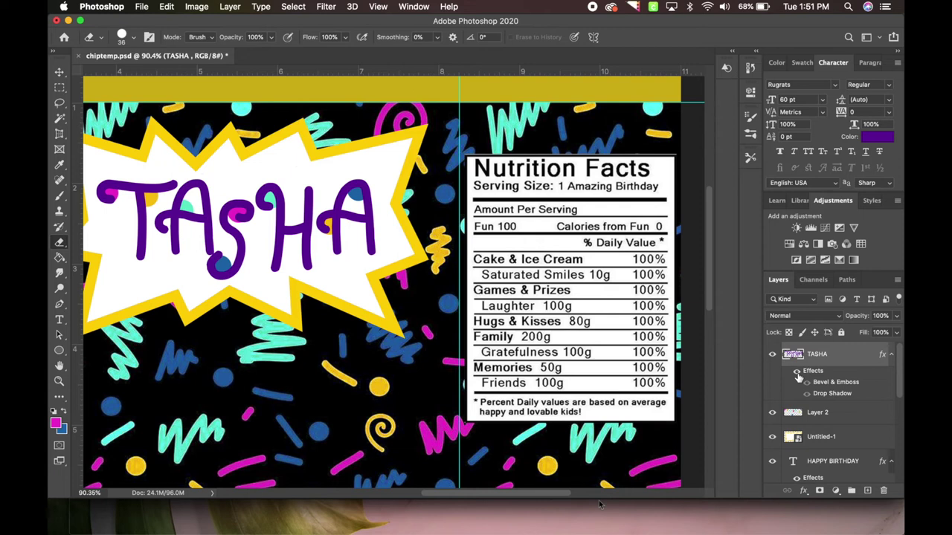
left_click(796, 371)
key("super+0")
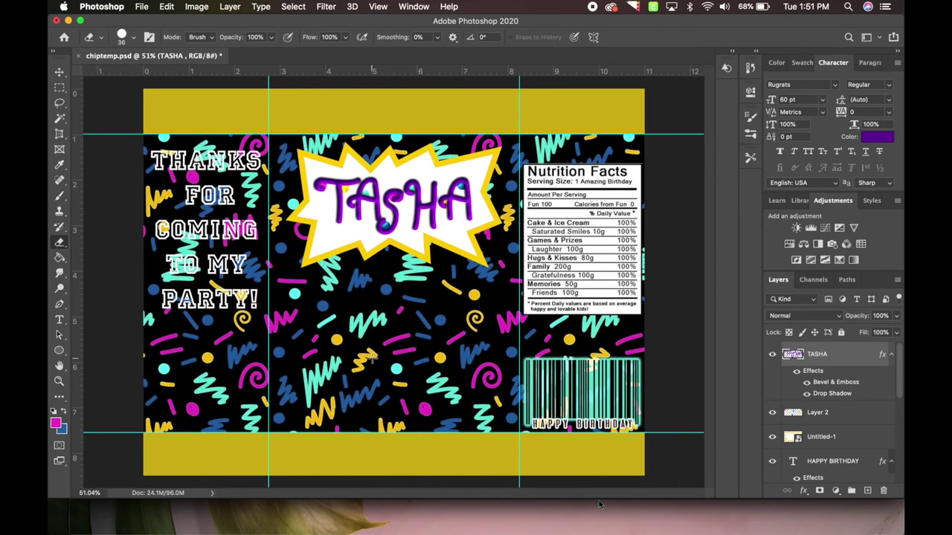
key("super+plus")
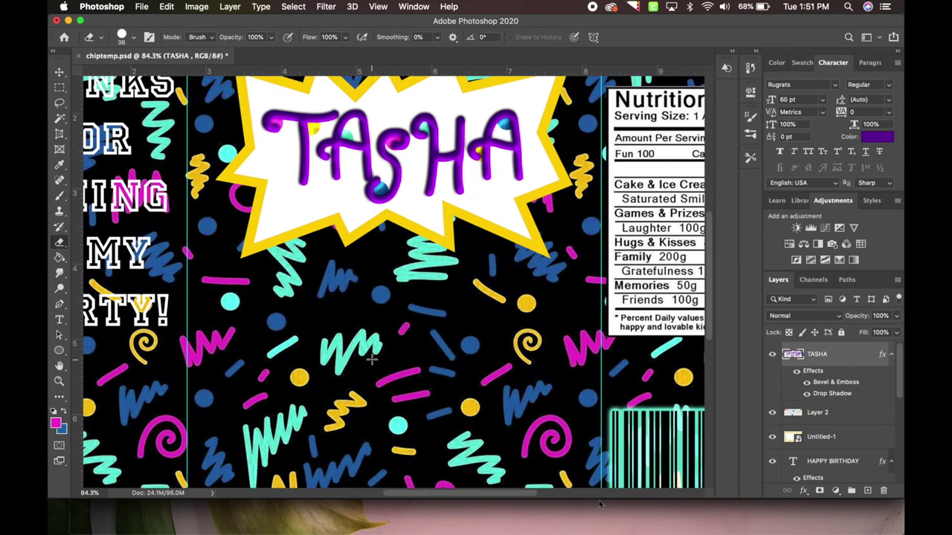
key("super+0")
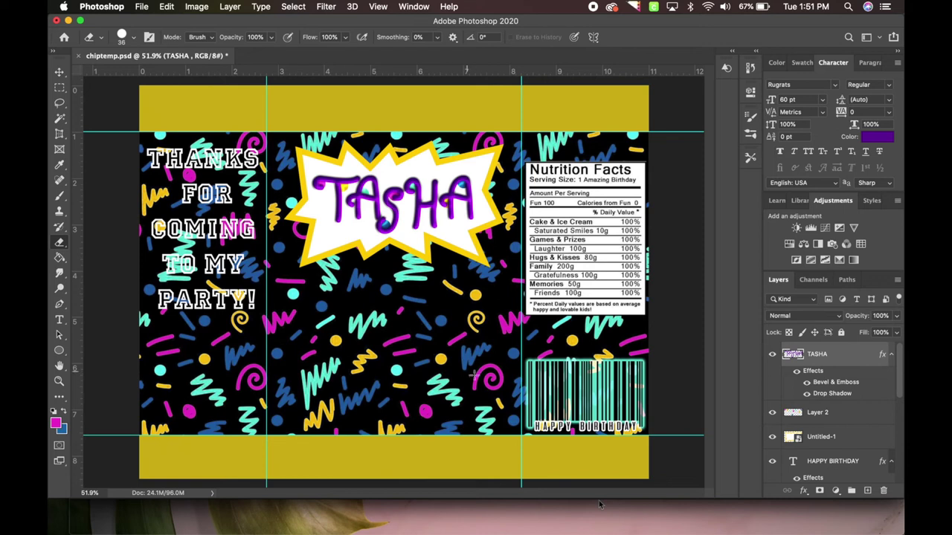
Place the group character artwork qawsbv-w2.png from Finder's rugrats folder into the Photoshop document
mouse_move(214, 528)
left_click(165, 523)
scroll(626, 444, "down", 5)
scroll(626, 443, "down", 10)
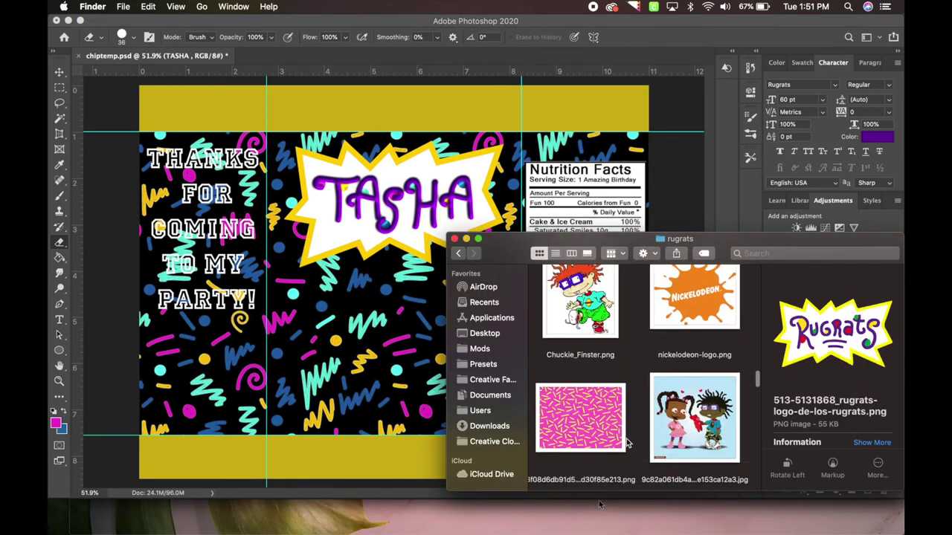
scroll(627, 443, "down", 10)
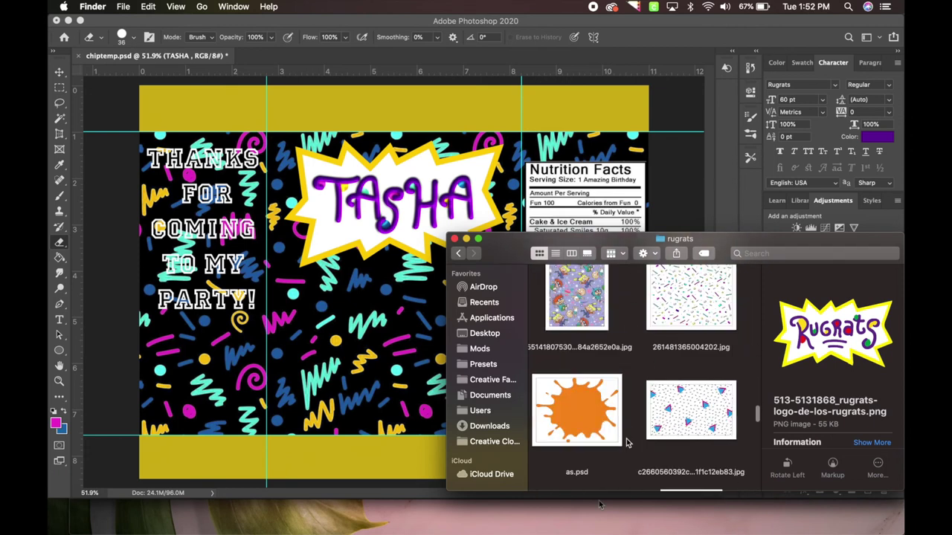
scroll(627, 443, "down", 3)
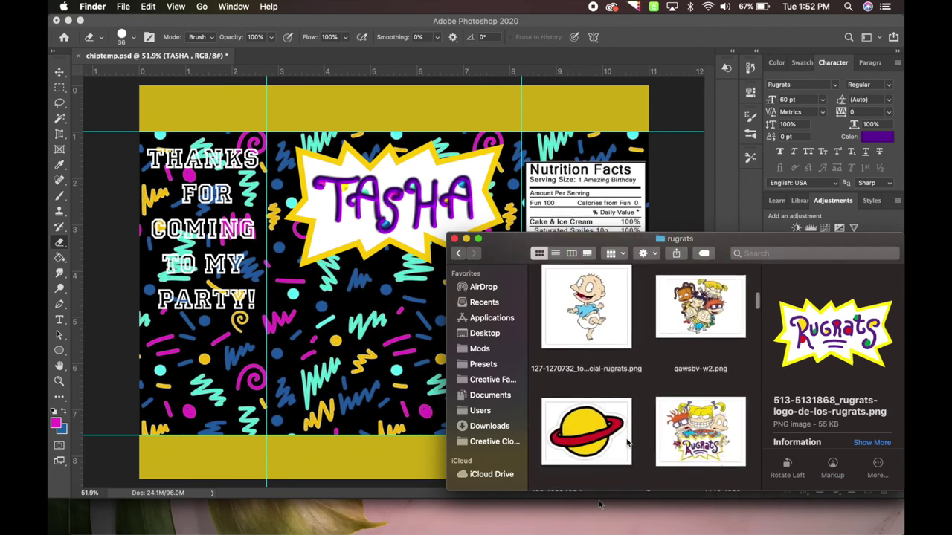
left_click(701, 297)
left_click_drag(702, 297, 319, 340)
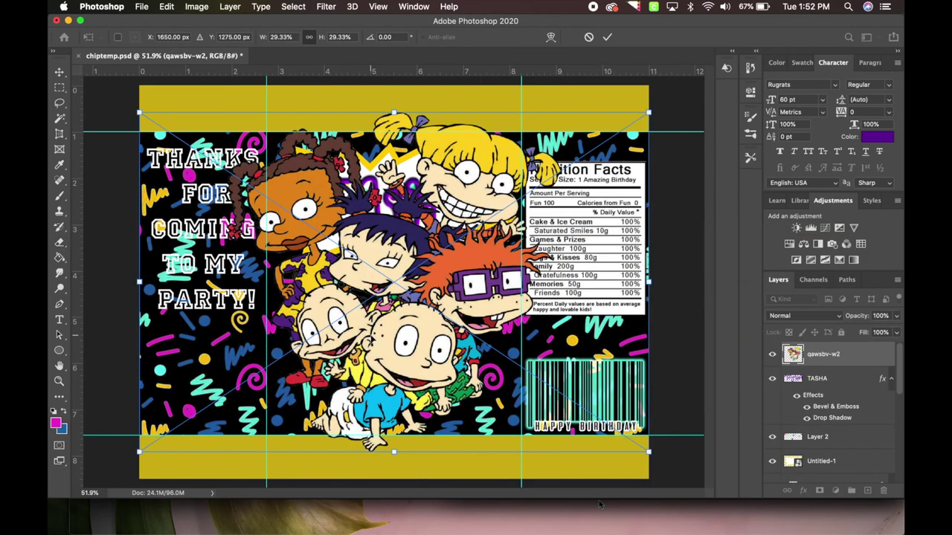
key("Return")
Scale down the group character artwork and position it in the front panel beneath the name burst
left_click_drag(197, 112, 327, 229)
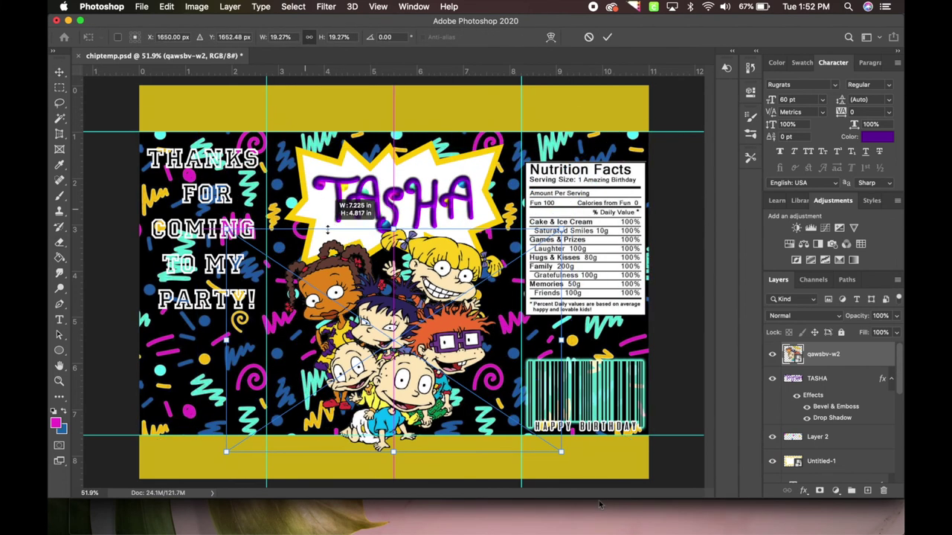
left_click_drag(416, 372, 425, 356)
left_click_drag(235, 214, 278, 242)
left_click_drag(461, 371, 430, 378)
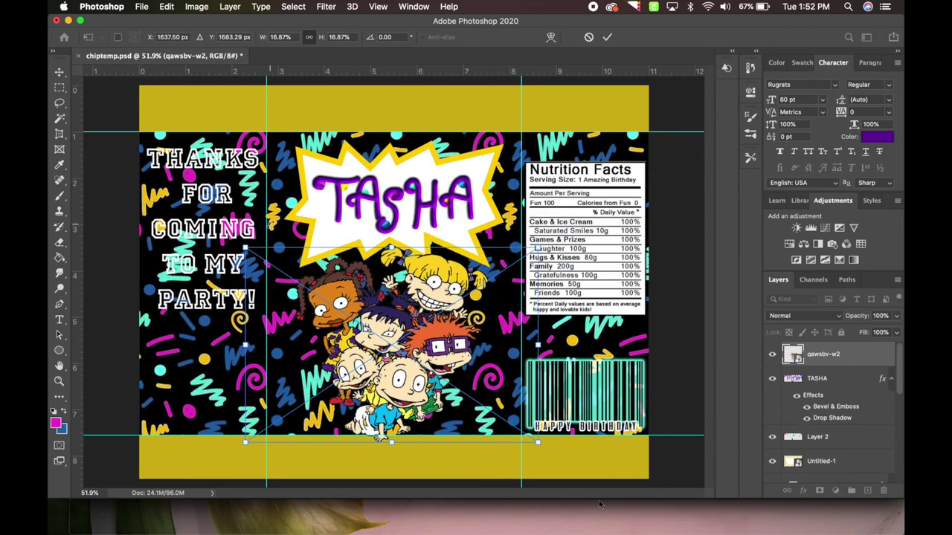
key("Return")
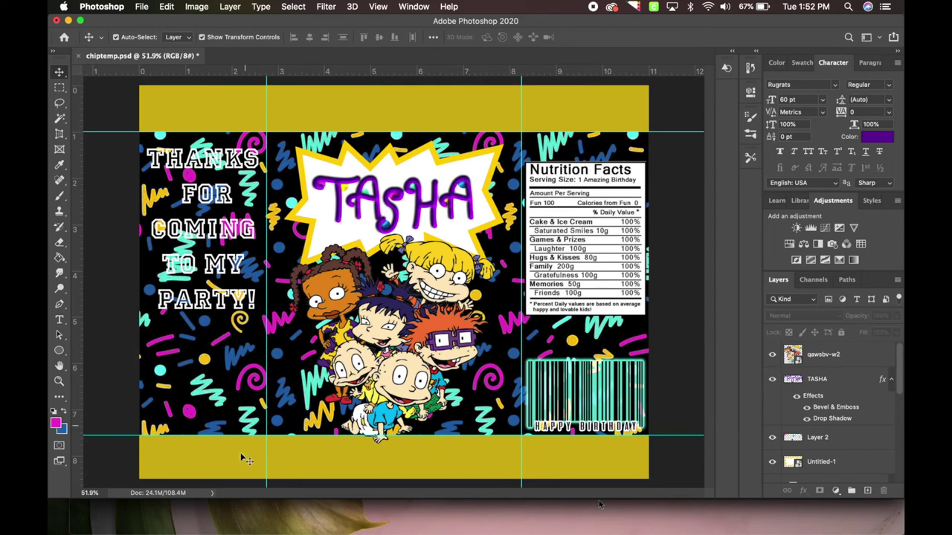
Switch to Finder and browse the rugrats folder, previewing the planet, Reptar, baby bottle and ball artwork
left_click(170, 510)
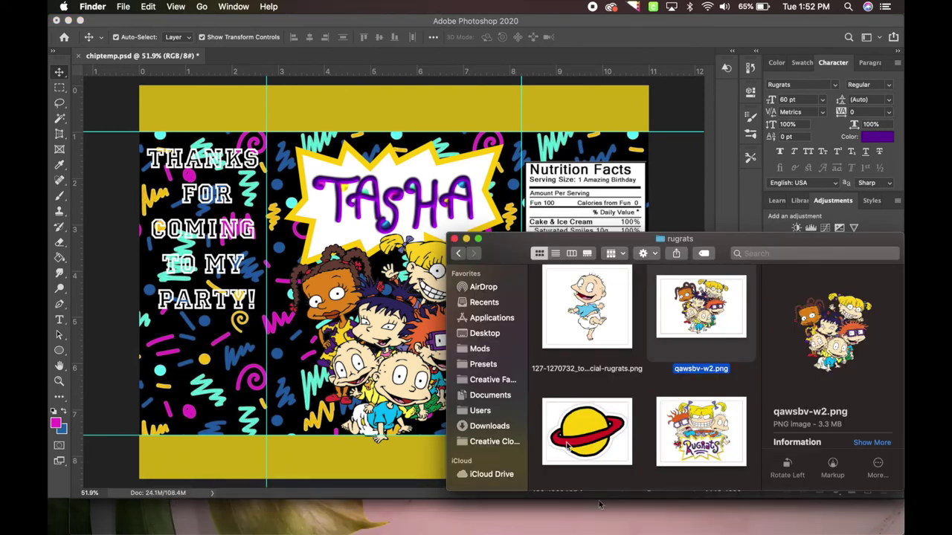
scroll(566, 445, "down", 3)
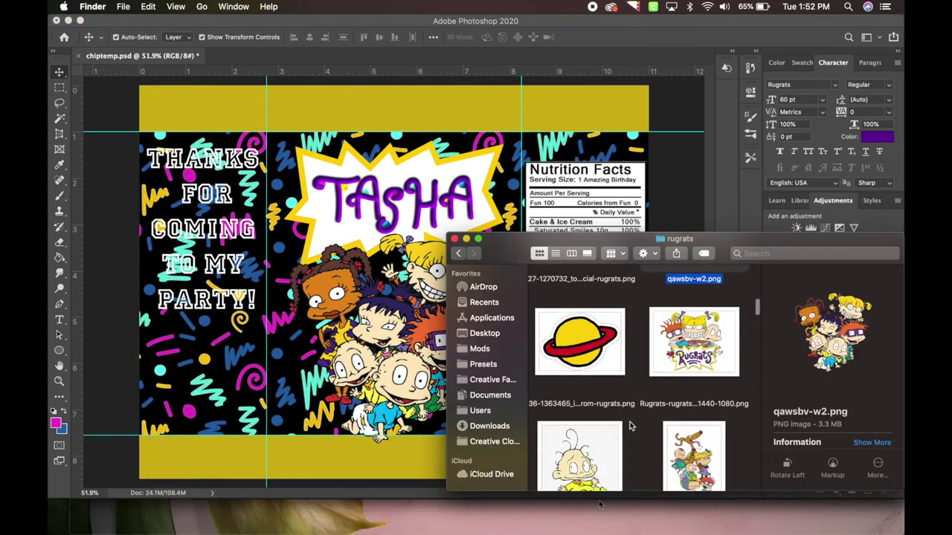
left_click(561, 325)
scroll(660, 346, "down", 10)
scroll(660, 346, "up", 5)
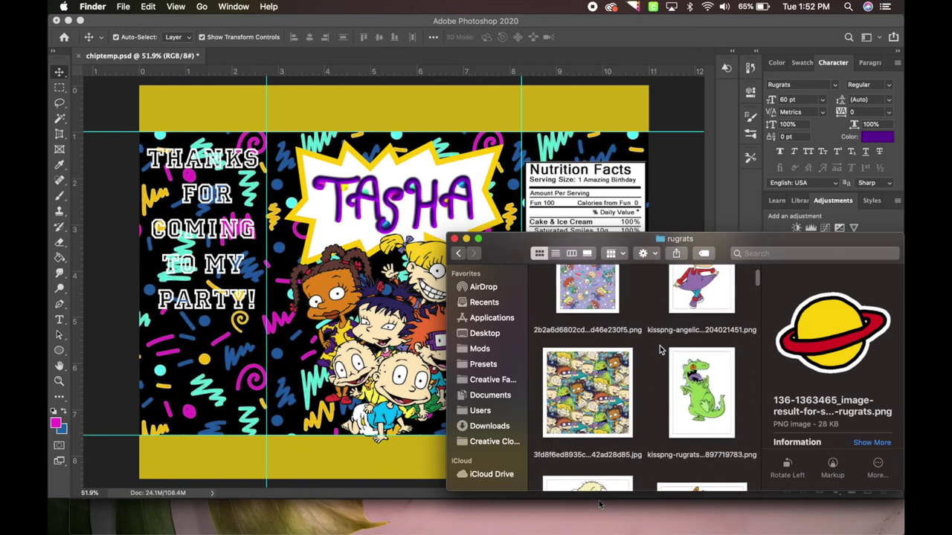
scroll(659, 350, "up", 2)
left_click(710, 463)
scroll(655, 372, "down", 8)
scroll(630, 360, "down", 10)
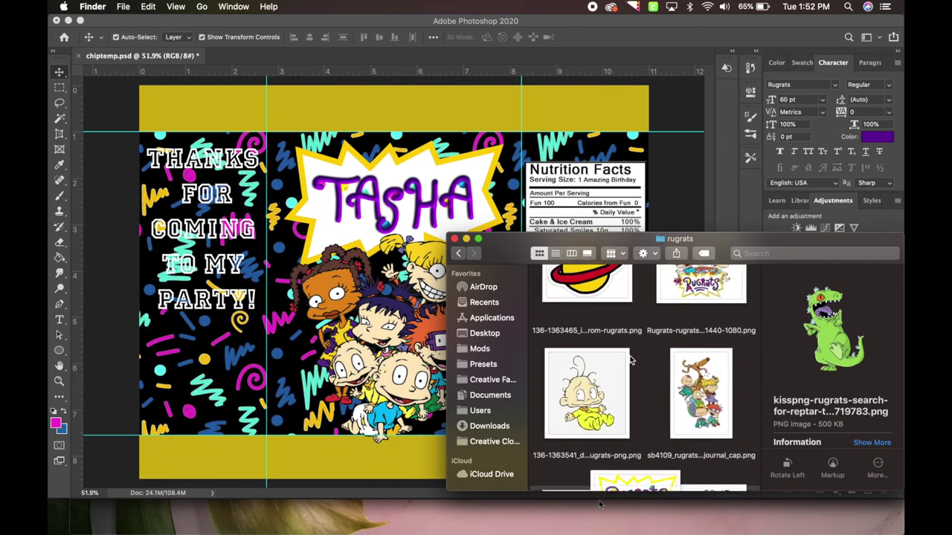
scroll(629, 360, "down", 3)
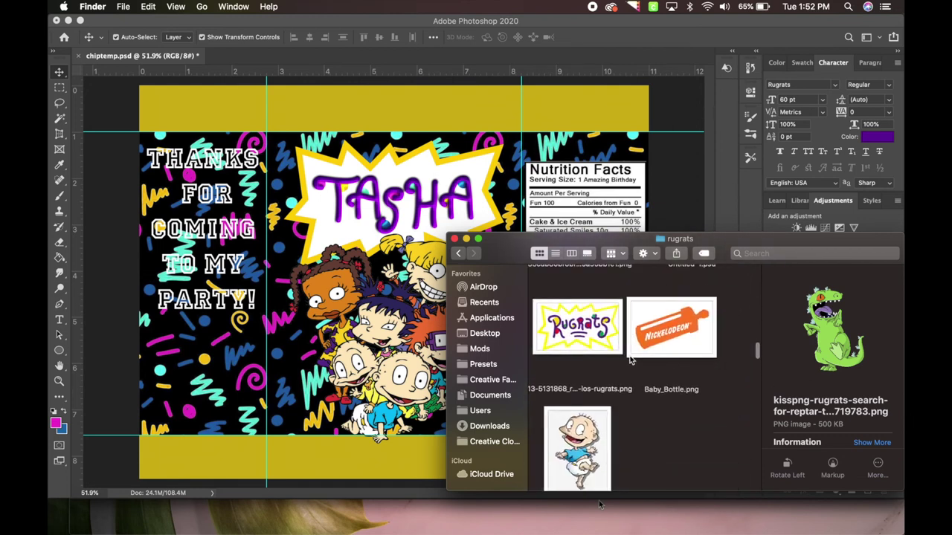
left_click(693, 344)
scroll(684, 316, "down", 5)
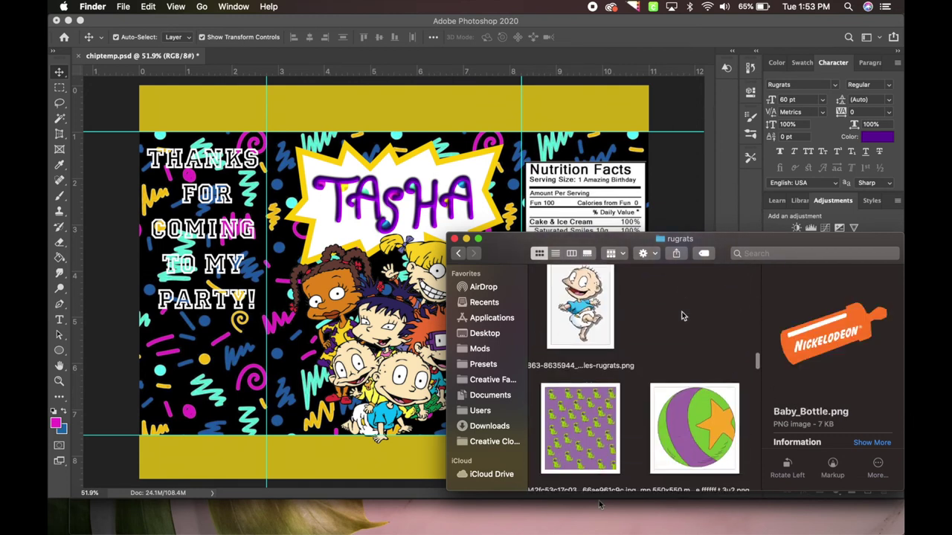
left_click(694, 344)
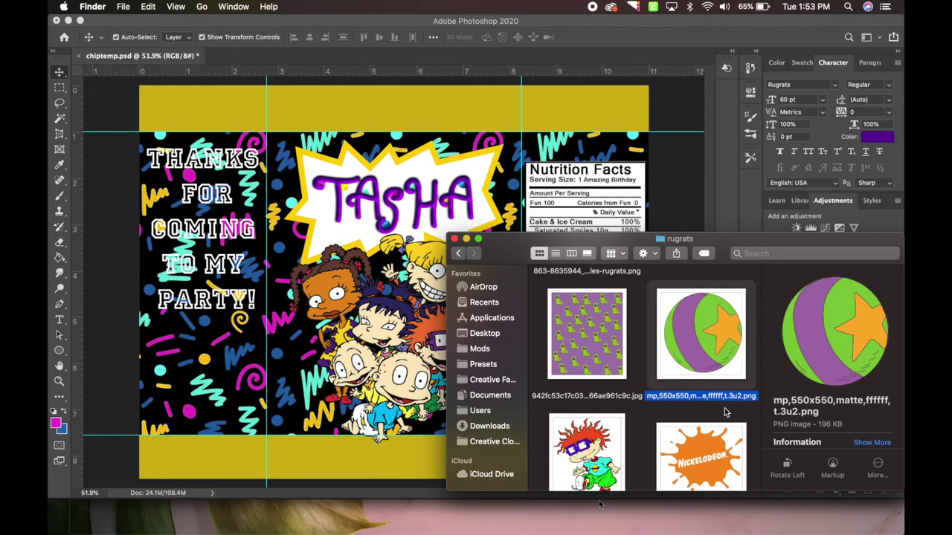
Place the orange Nickelodeon splat logo from the rugrats folder into the Photoshop wrapper document
scroll(720, 393, "down", 3)
left_click(699, 396)
left_click_drag(687, 382, 223, 350)
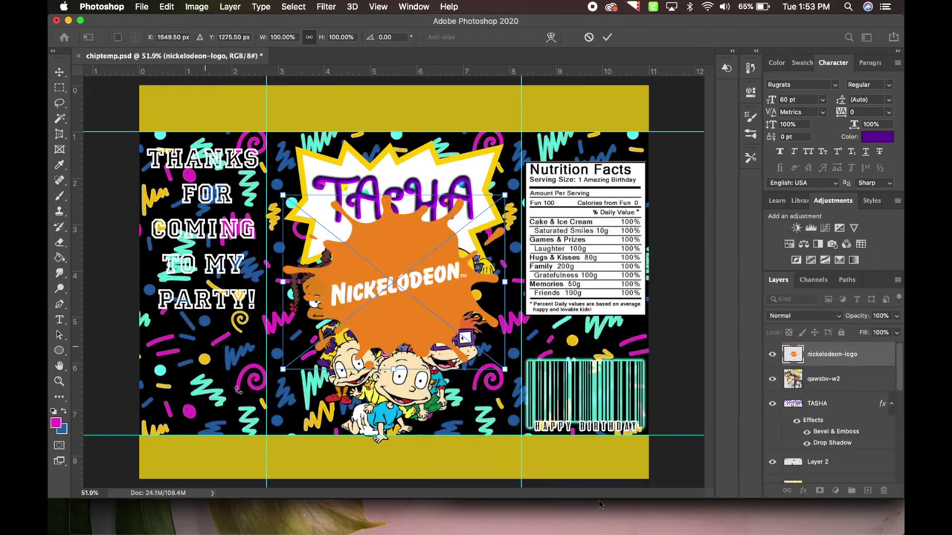
Scale the Nickelodeon logo to 53.88%, position it beneath the thank-you text and commit the placement
left_click_drag(361, 305, 191, 402)
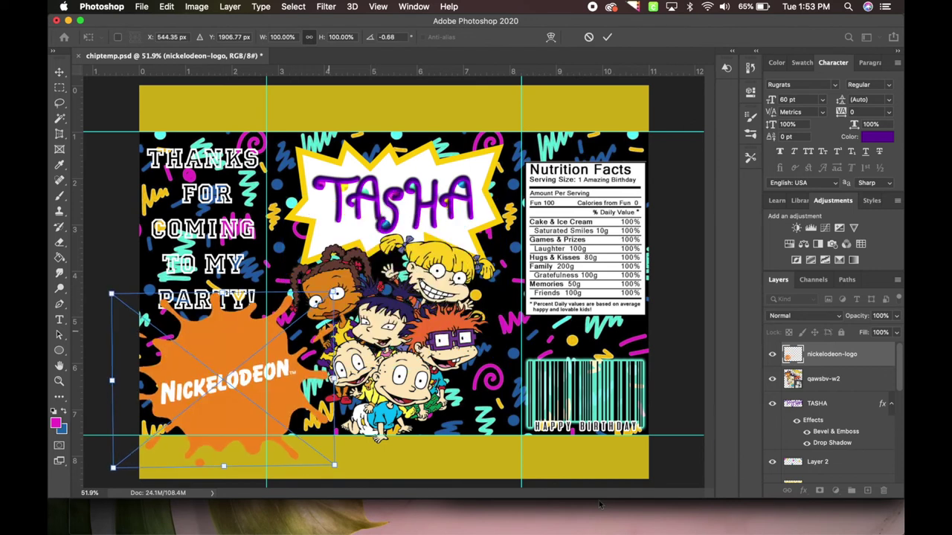
left_click_drag(334, 294, 232, 373)
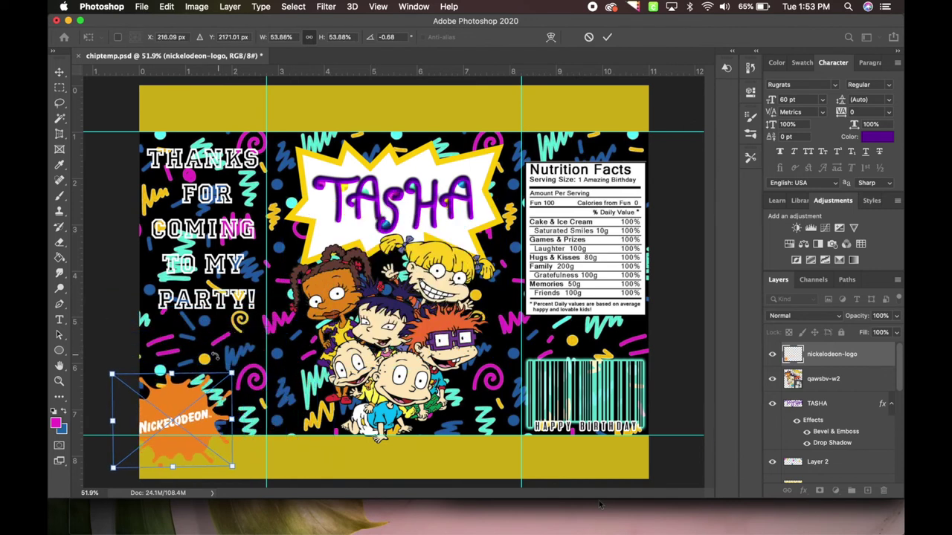
left_click_drag(186, 424, 214, 372)
key("Return")
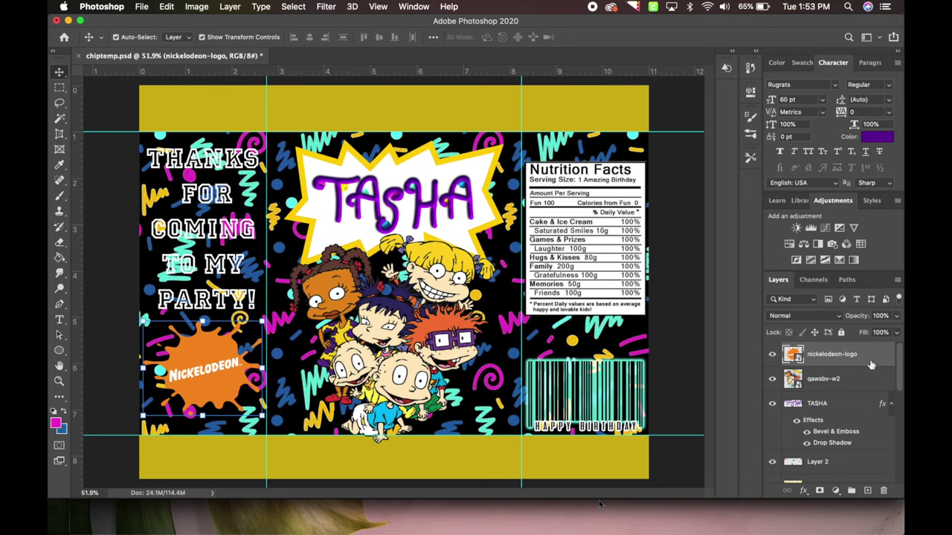
Add a stroke to the Nickelodeon logo through its layer style
double_click(871, 364)
left_click(459, 264)
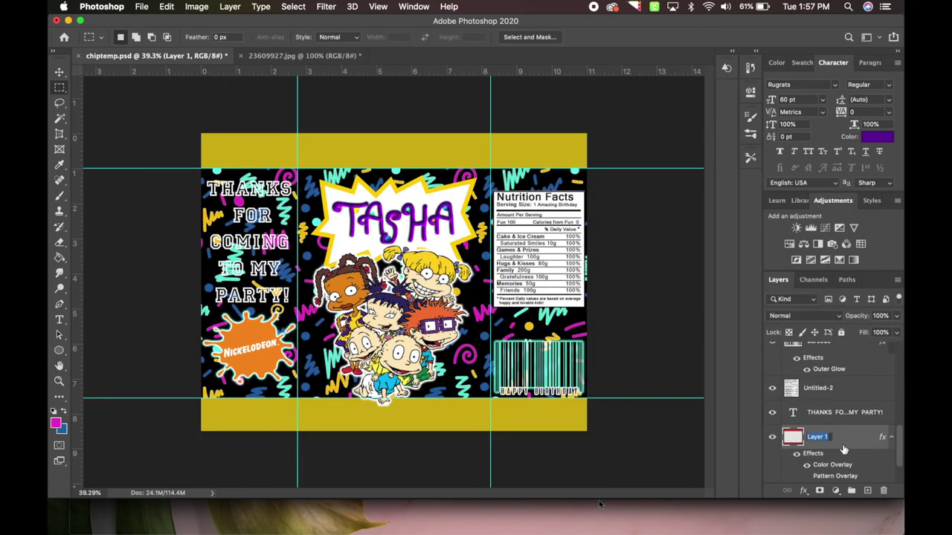
Choose the purple glitter pattern for Layer 1's Pattern Overlay and apply the layer style
double_click(830, 438)
left_click(347, 296)
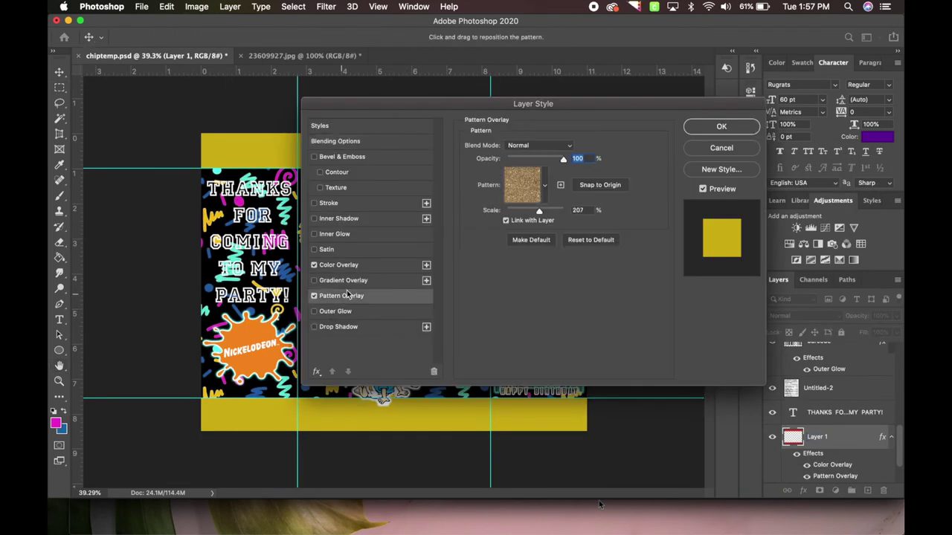
left_click(545, 186)
left_click(540, 277)
left_click(690, 132)
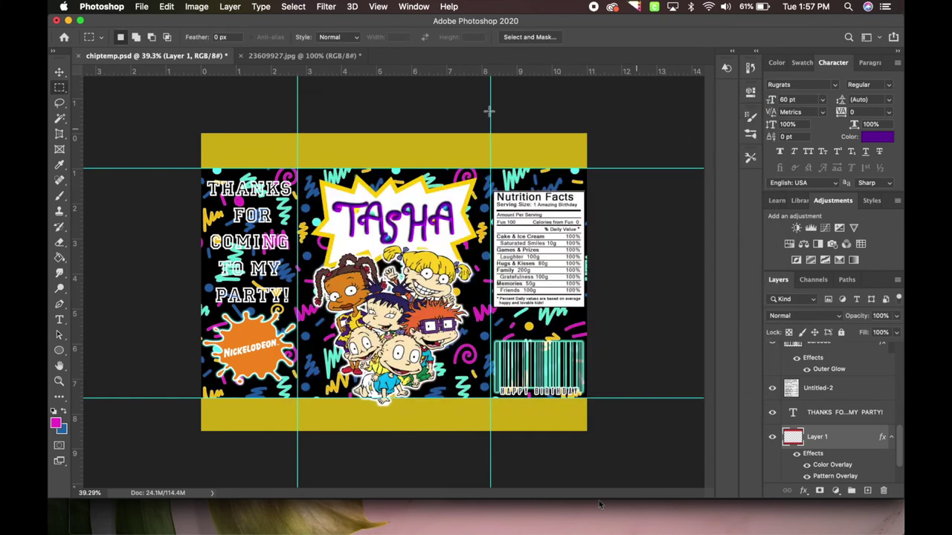
Reopen Layer 1's layer style, turn off its Color Overlay and show the Pattern Overlay settings
scroll(808, 468, "down", 2)
left_click(809, 471)
double_click(837, 396)
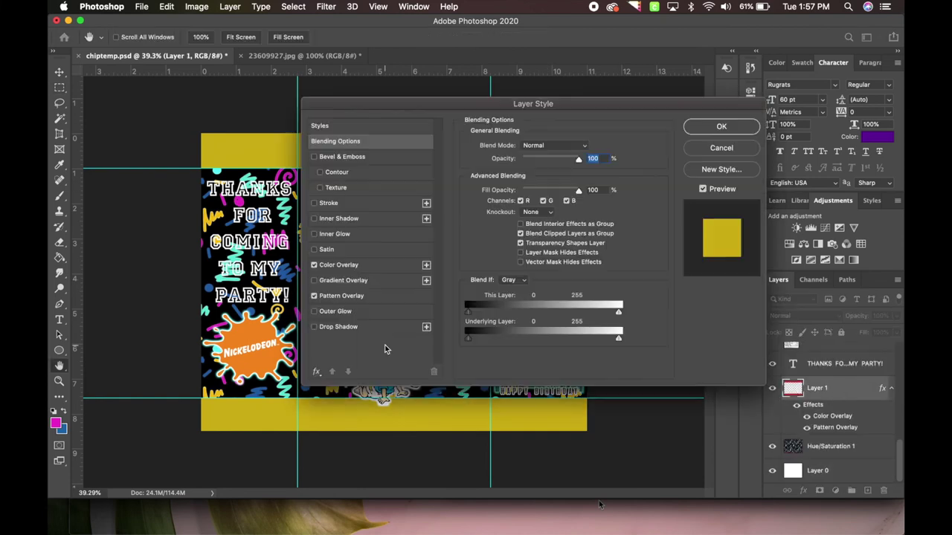
left_click(317, 268)
left_click_drag(342, 98, 585, 113)
left_click(569, 304)
Set the purple glitter Pattern Overlay scale to 95% and apply the layer style
left_click_drag(765, 217, 754, 219)
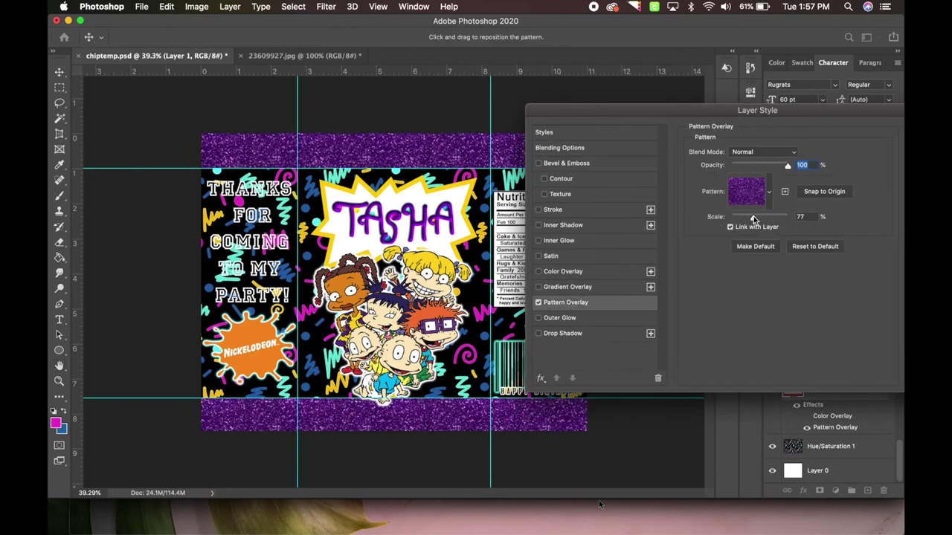
left_click(754, 219)
left_click_drag(754, 218, 755, 220)
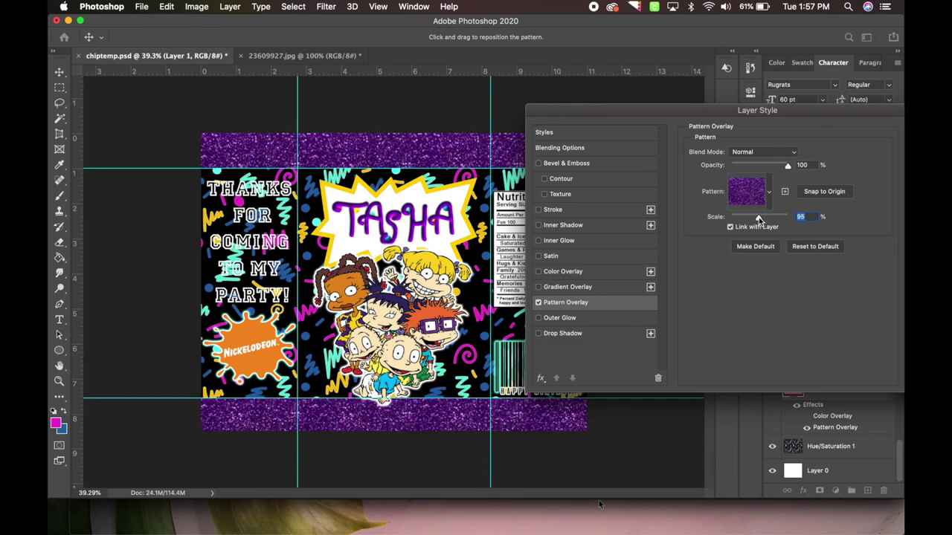
left_click_drag(820, 119, 686, 124)
left_click(818, 137)
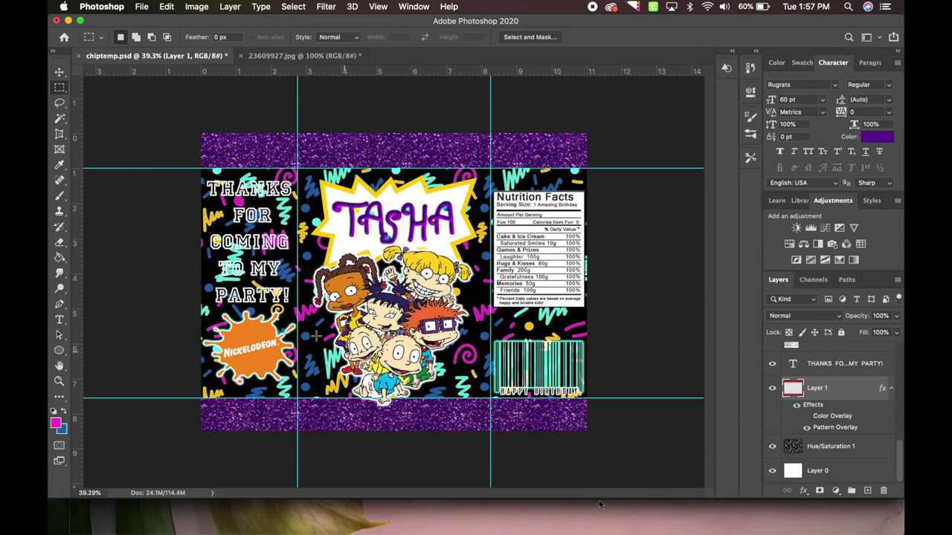
Change the font of the THANKS FOR COMING TO MY PARTY! text to Rugrats Regular
scroll(821, 440, "up", 4)
left_click(841, 436)
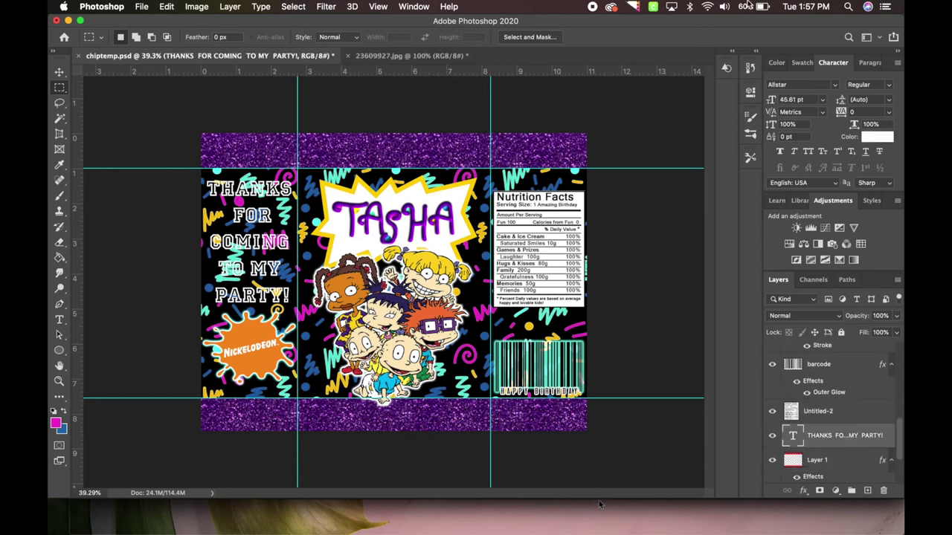
left_click(817, 84)
type("RUGR")
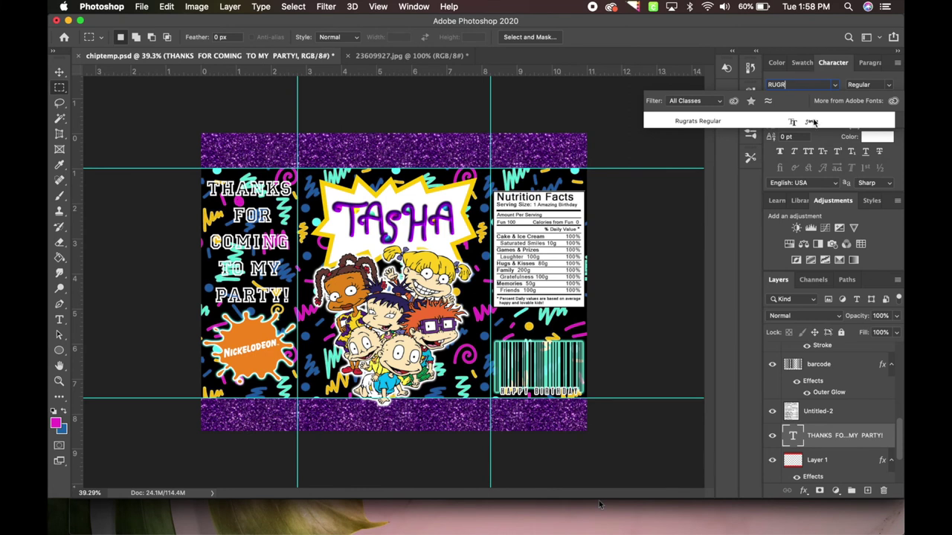
key("Return")
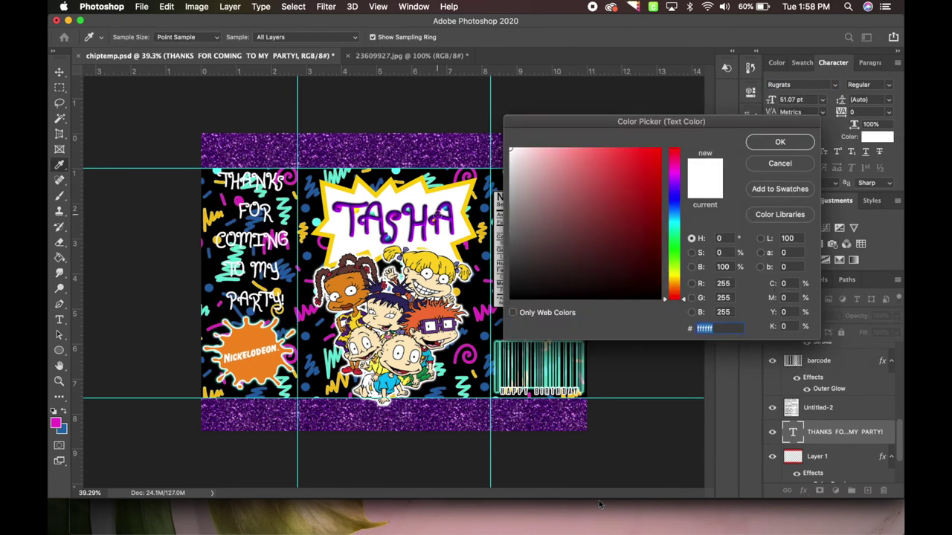
Sample purple from the name artwork and set the thank-you text color to 7d00a1
left_click(425, 157)
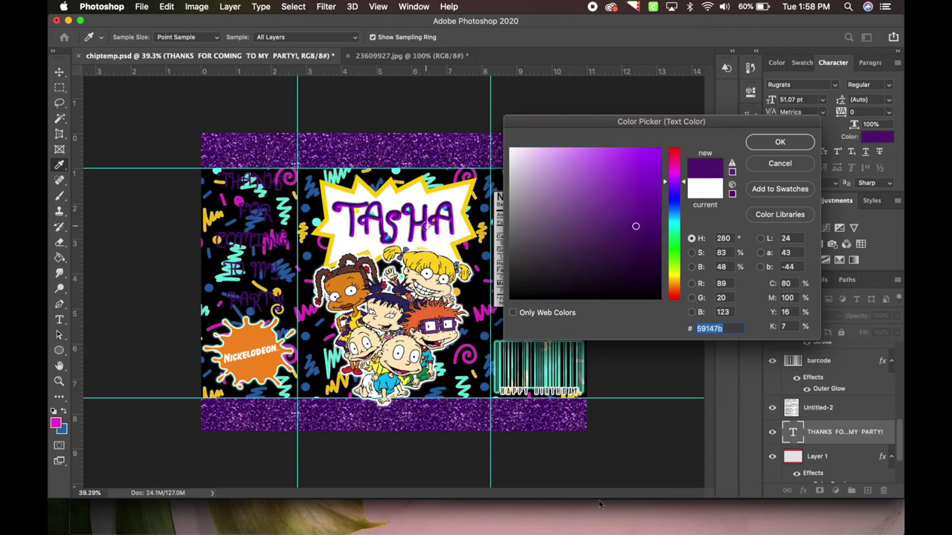
left_click(401, 220)
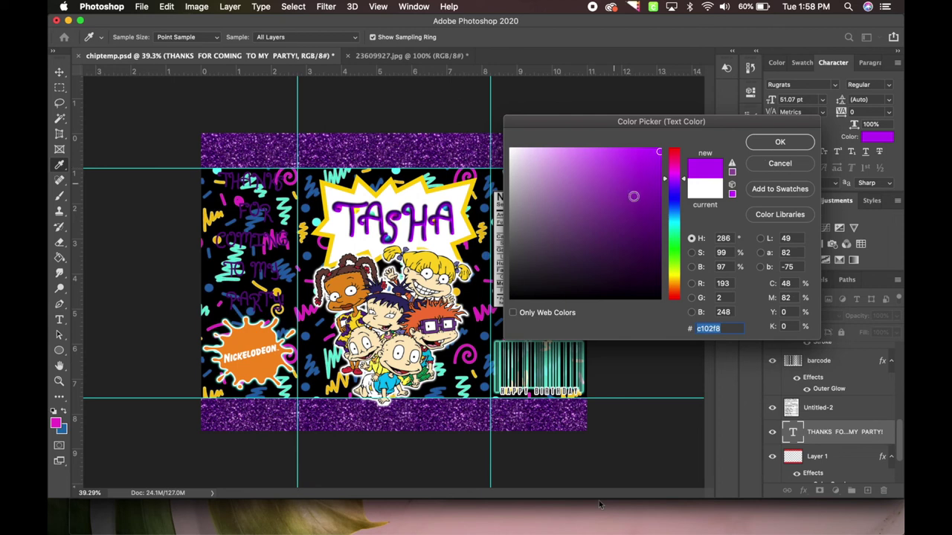
left_click(660, 203)
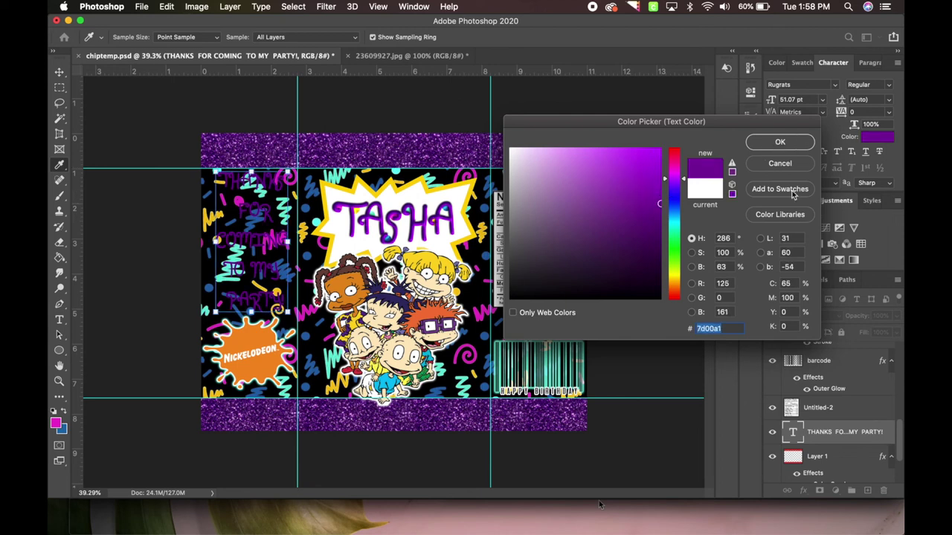
left_click(778, 143)
Open the thank-you text's layer style and enable a Stroke on it
double_click(841, 435)
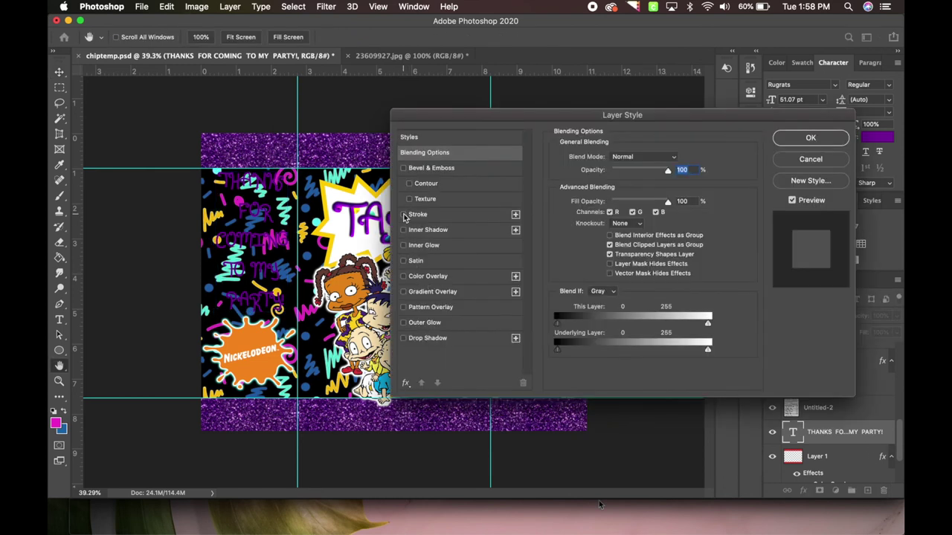
left_click(403, 215)
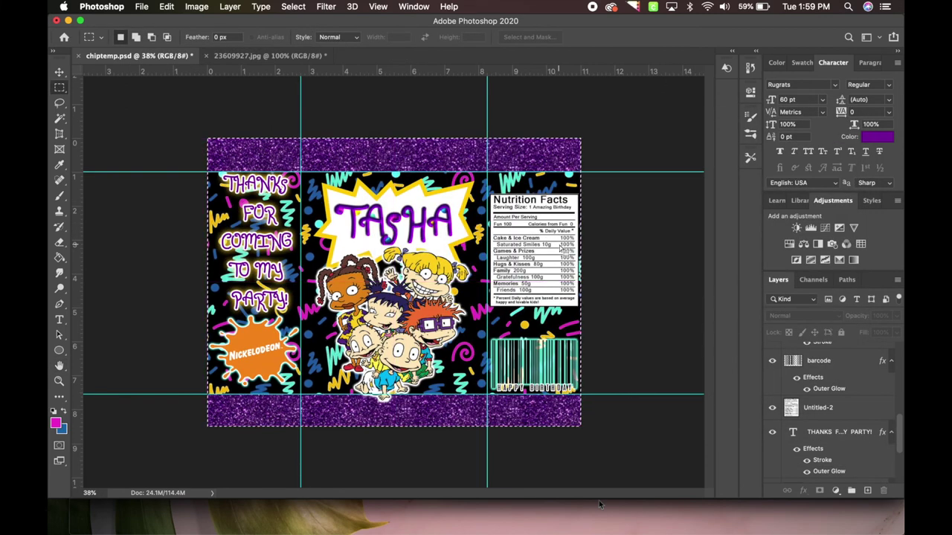
Select the entire wrapper design, including both glitter bands
left_click_drag(207, 138, 573, 426)
left_click_drag(600, 505, 599, 504)
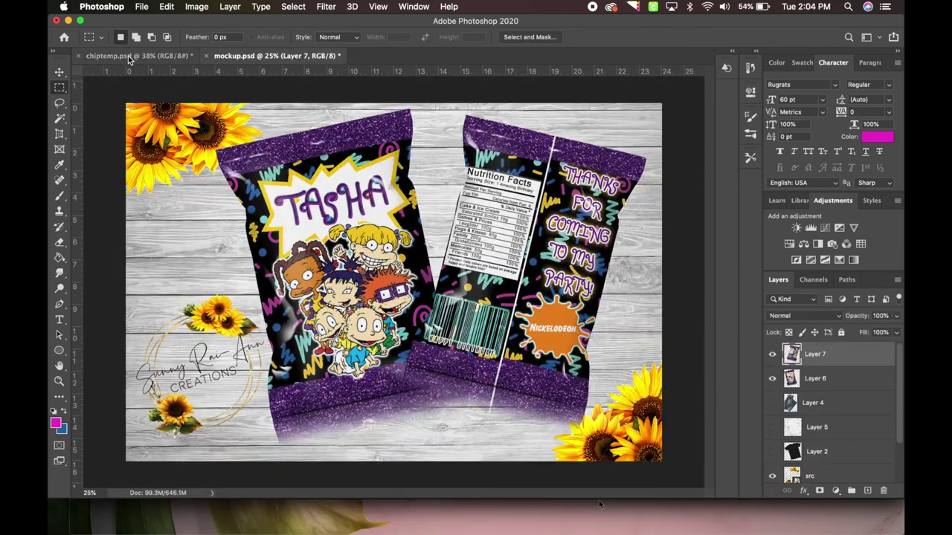
Compare the flat wrapper in chiptemp.psd with the front and back bags in mockup.psd
left_click(137, 55)
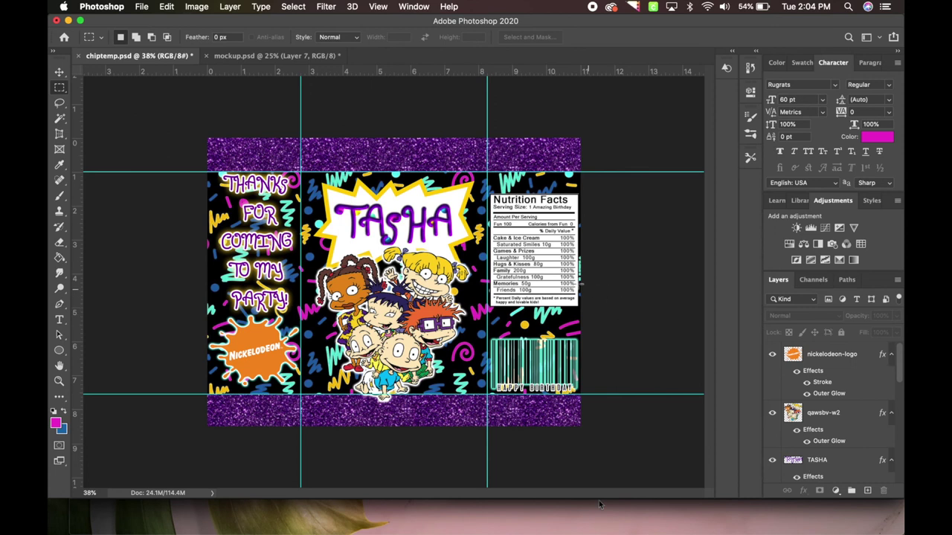
left_click(253, 56)
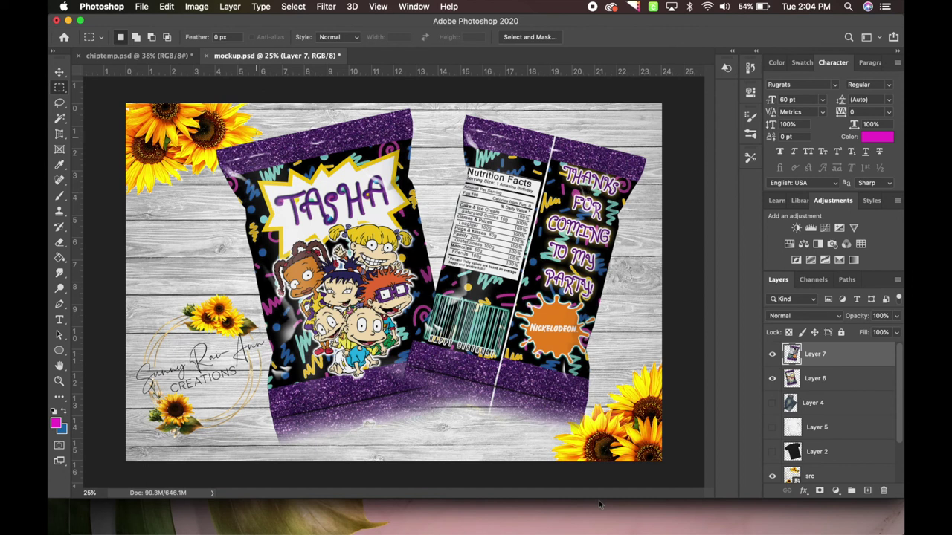
left_click(122, 60)
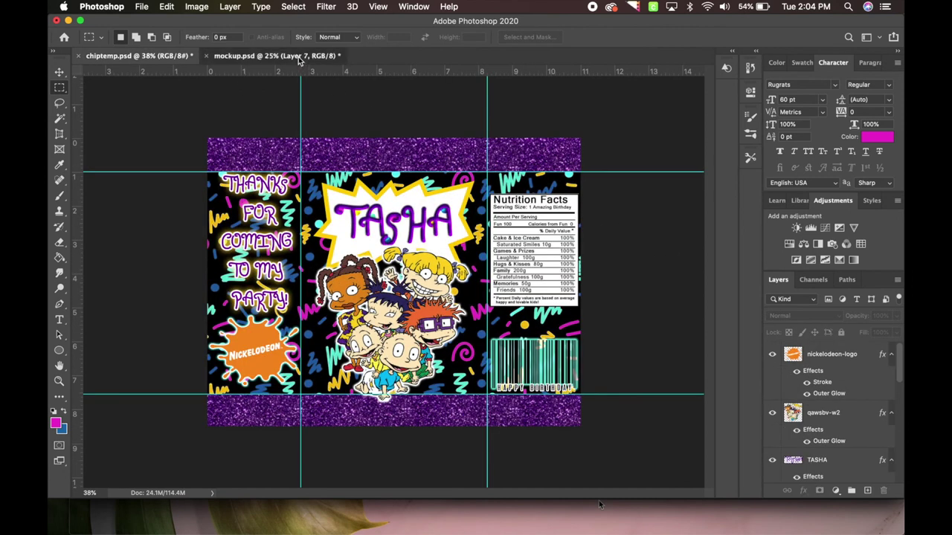
key("ctrl+Tab")
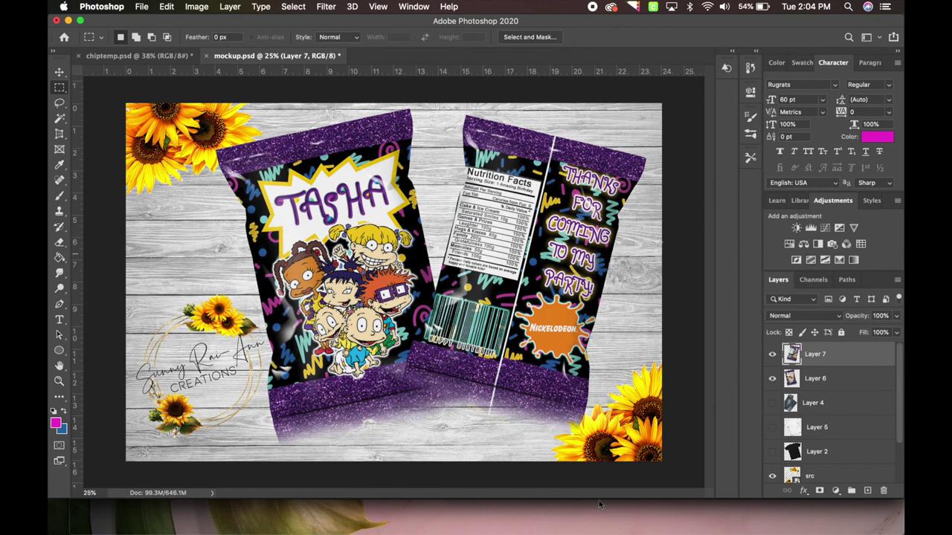